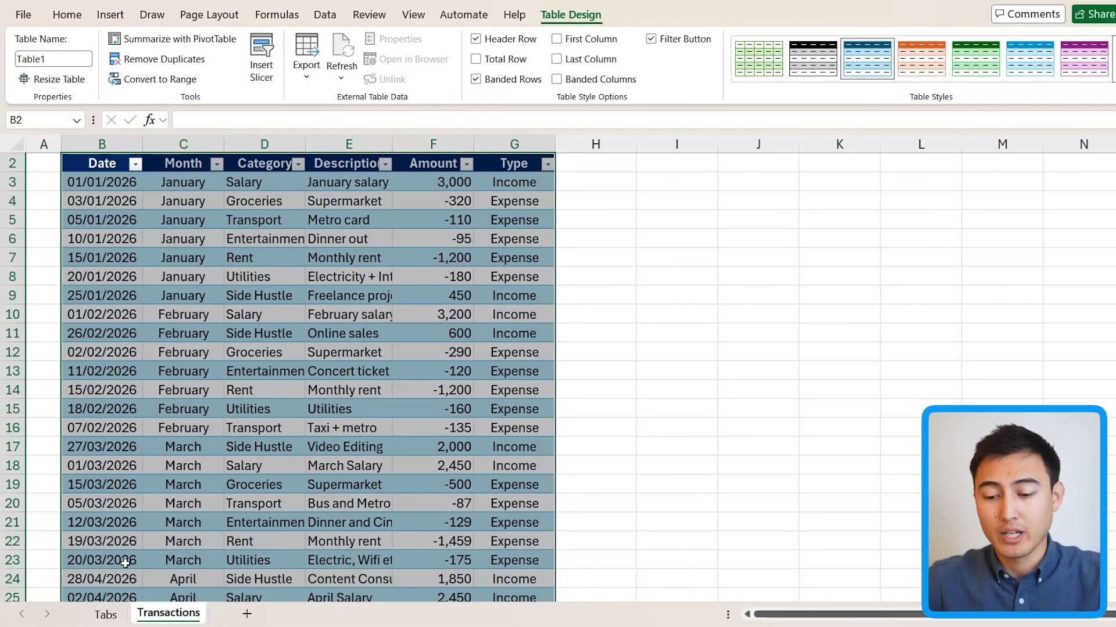
Step: Leave the Transactions table and go to the empty Tabs sheet
left_click(106, 615)
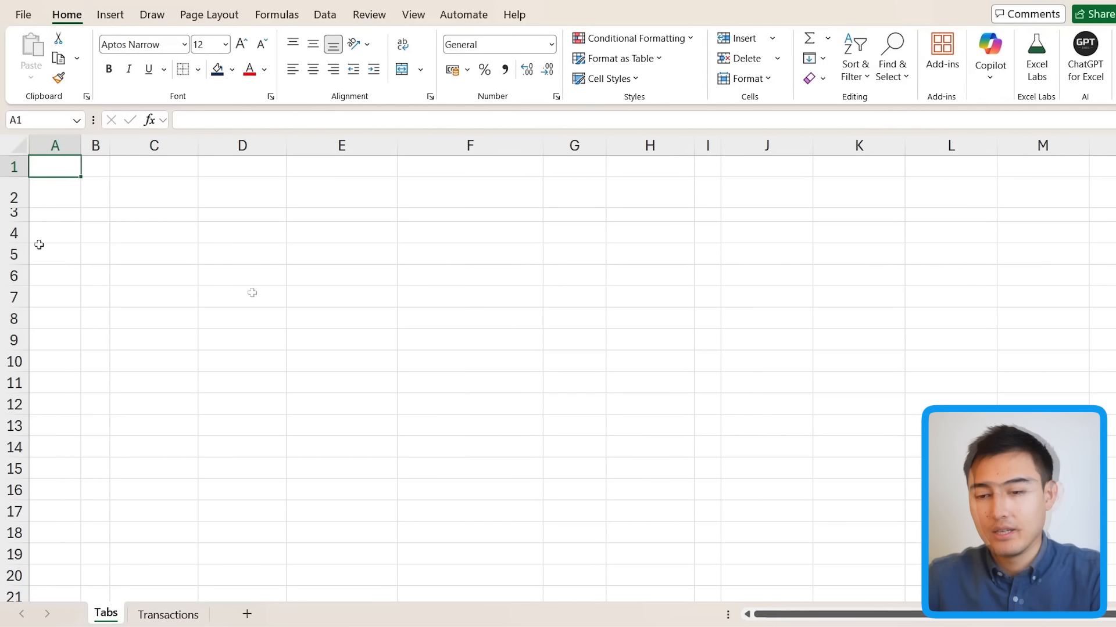
Step: Enter January in cell A1 and name that cell Selected_Month
type("January")
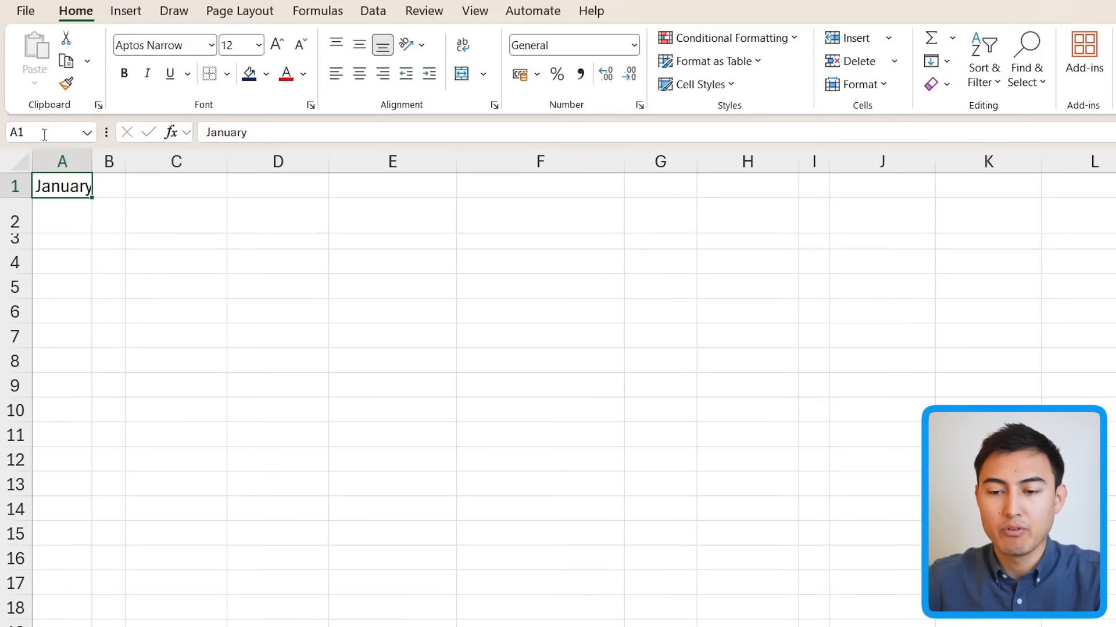
left_click(57, 120)
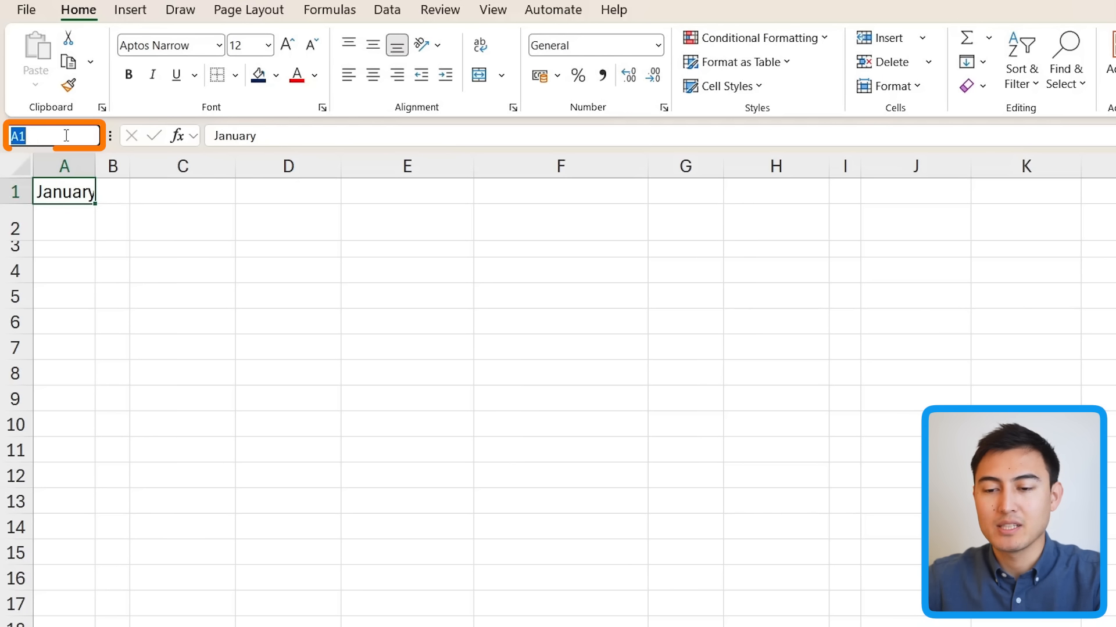
type("S")
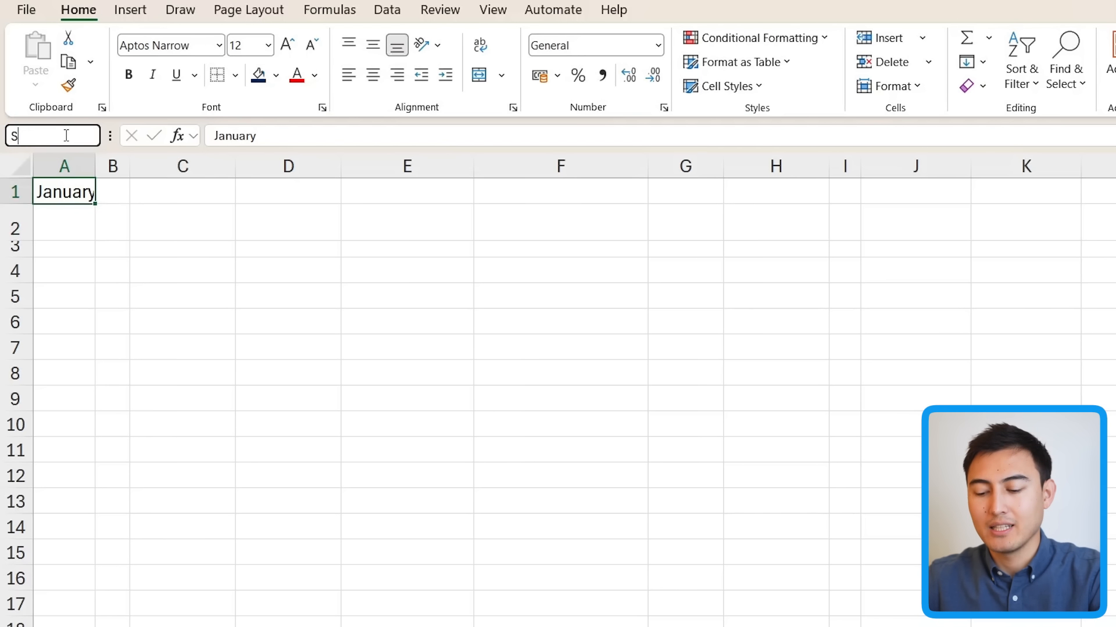
type("elected")
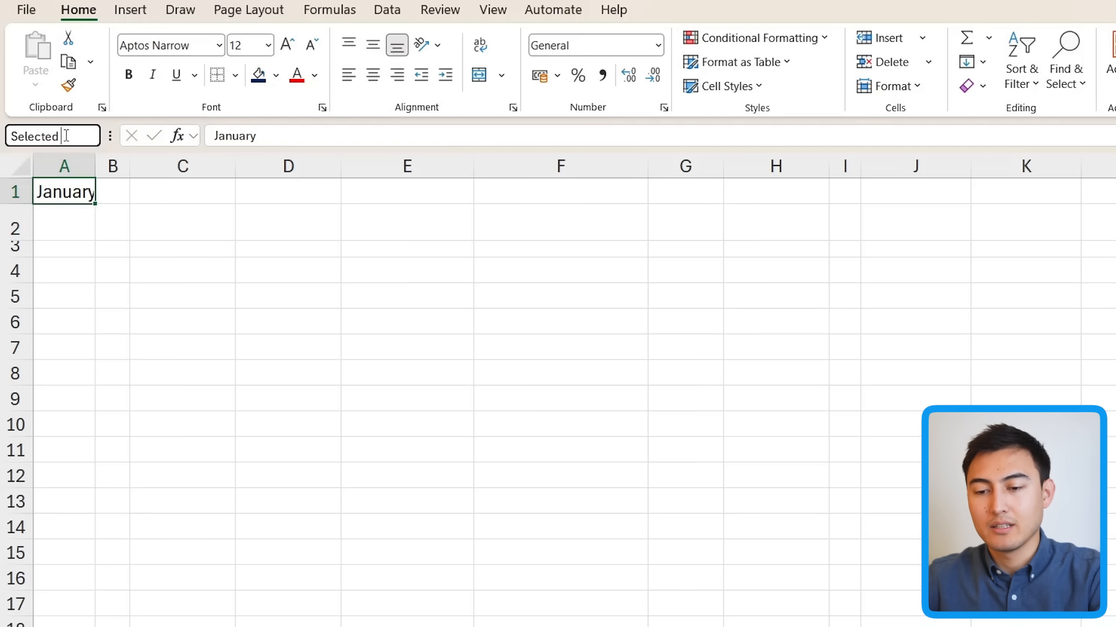
type("_Month")
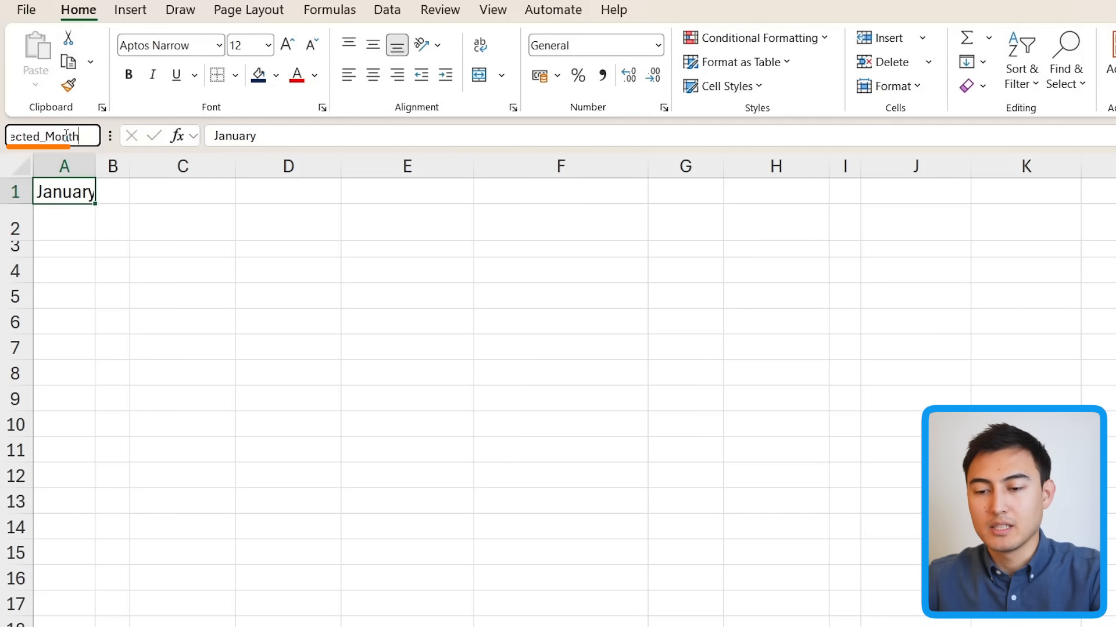
key("Return")
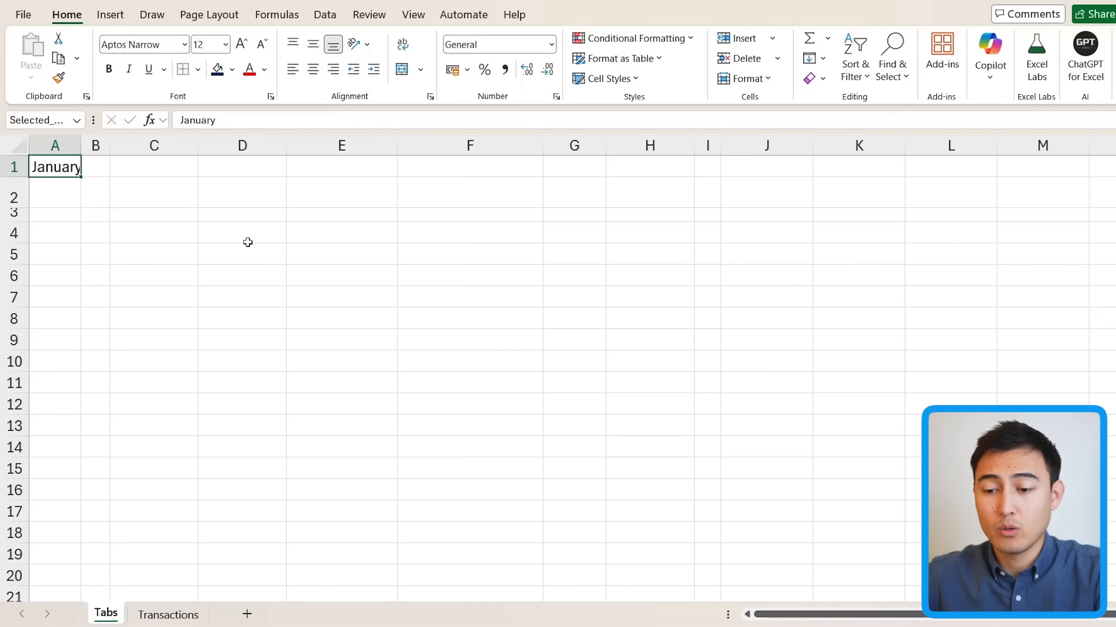
left_click(112, 20)
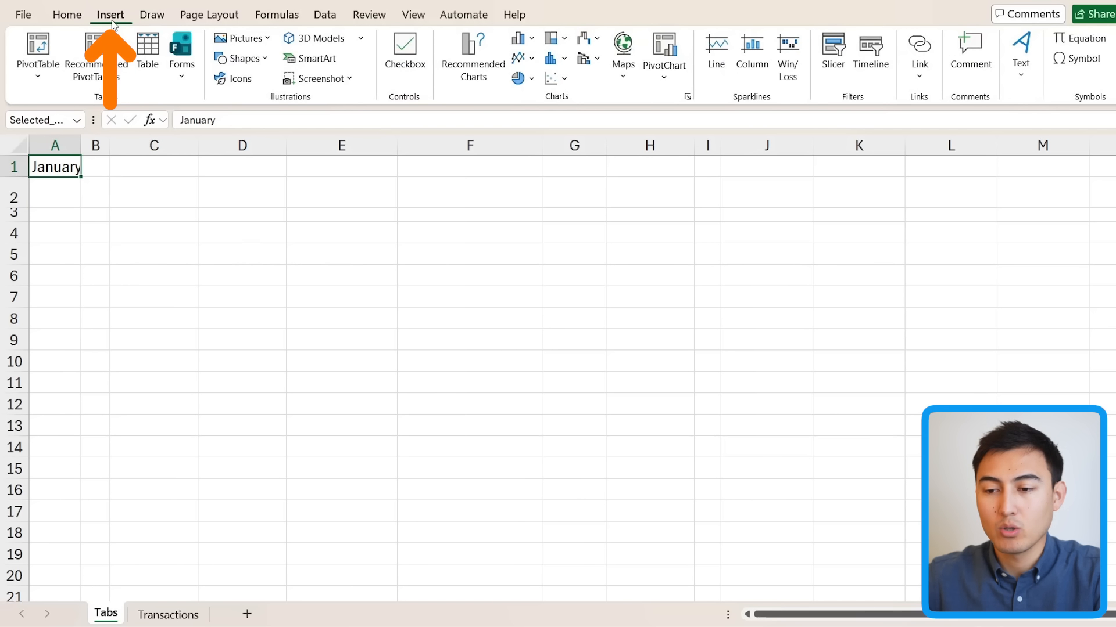
Step: Draw a Top Corners Rounded rectangle over C4:C5 with navy fill and no outline
left_click(267, 59)
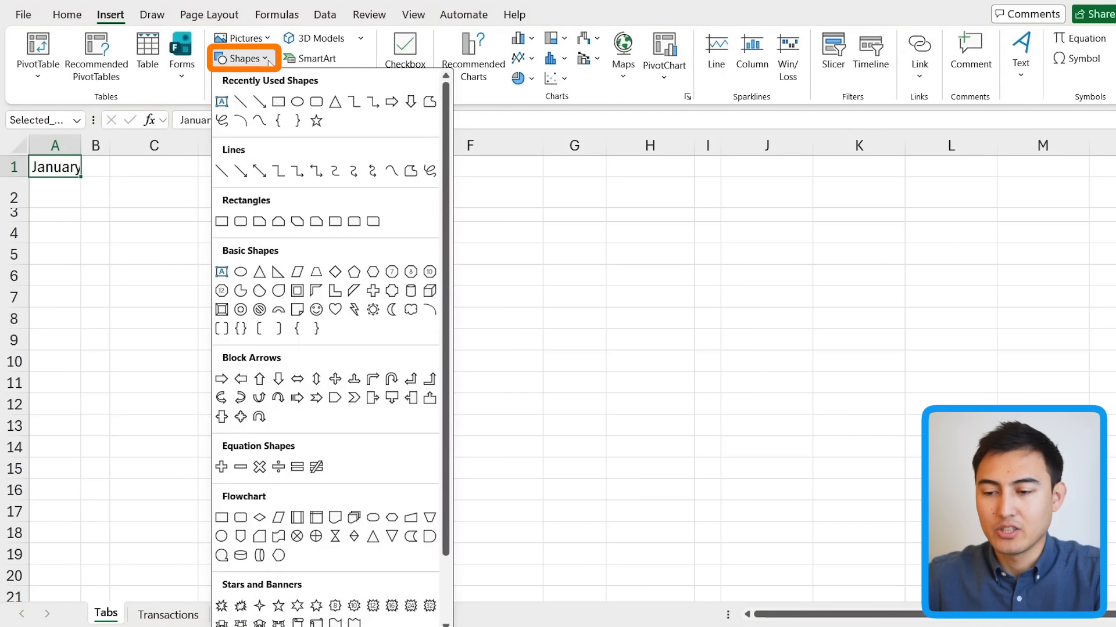
left_click(354, 222)
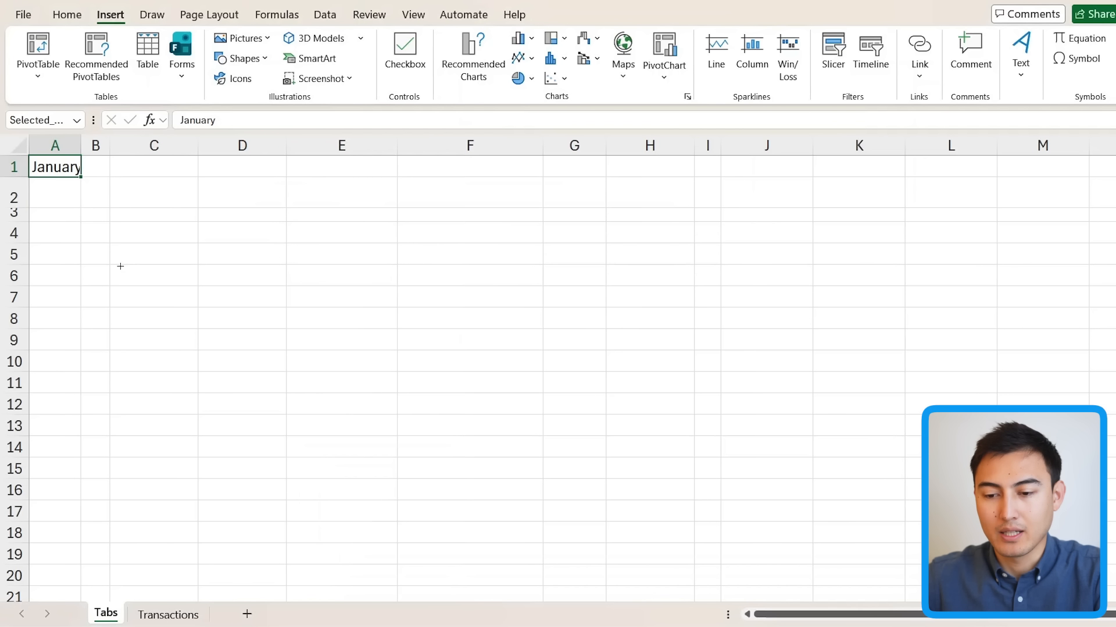
left_click_drag(114, 236, 214, 266)
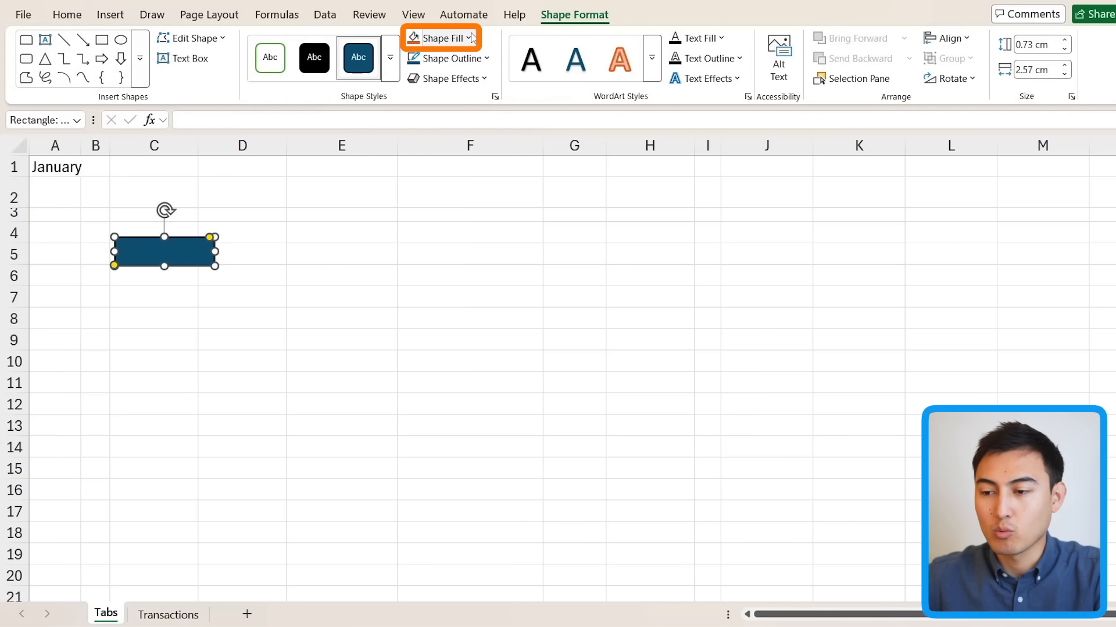
left_click(471, 37)
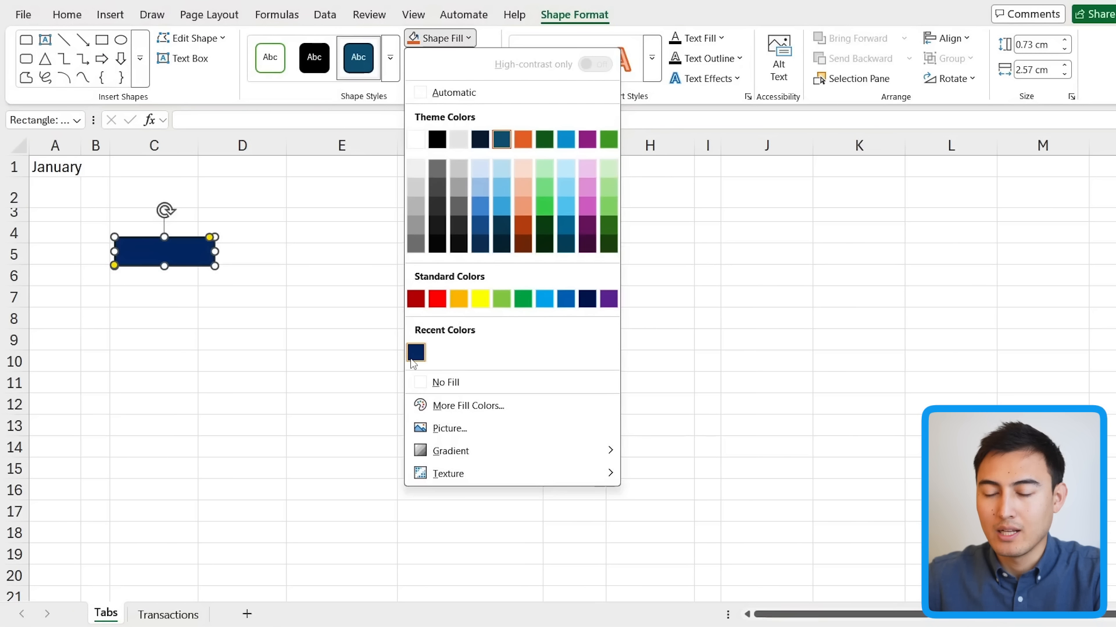
left_click(412, 361)
left_click(450, 58)
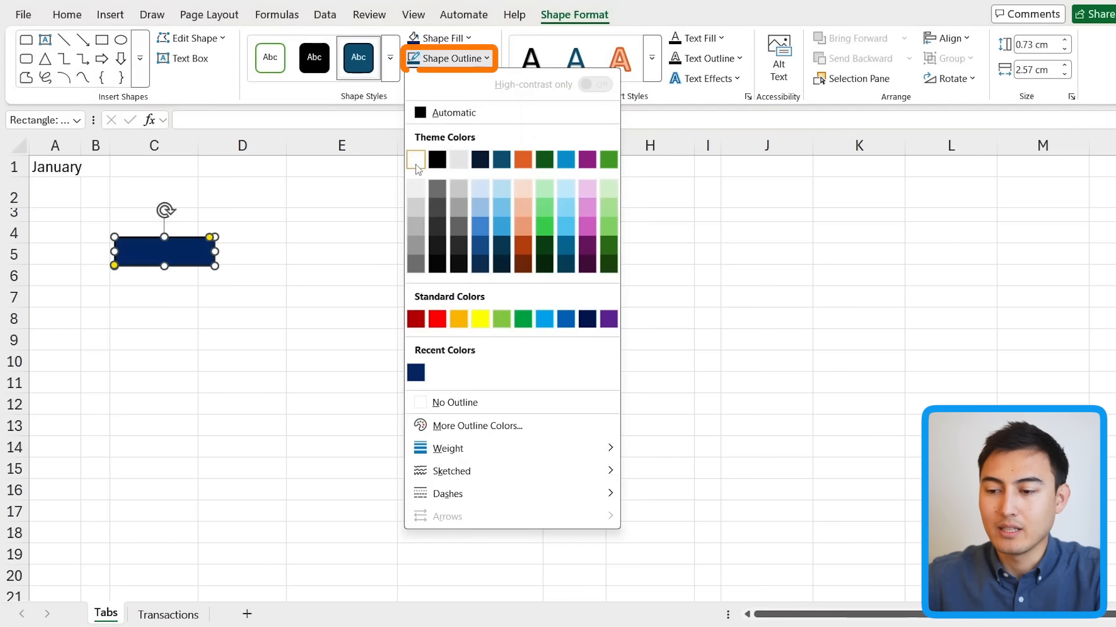
left_click(443, 402)
left_click(268, 321)
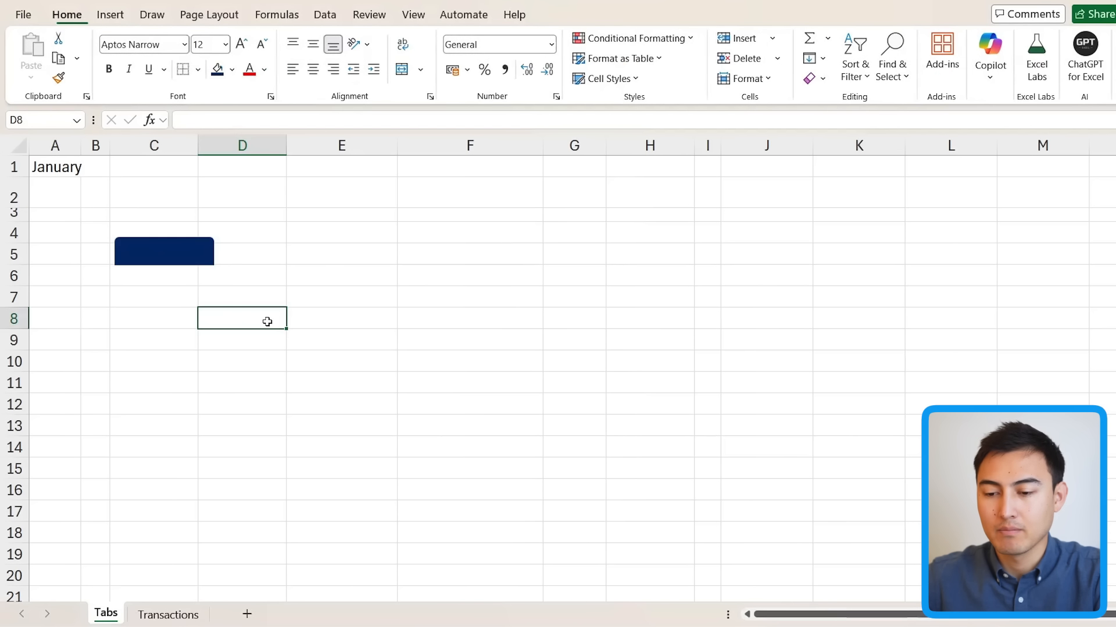
Step: Duplicate the navy rectangle into a row of four and enlarge them slightly
left_click(175, 255)
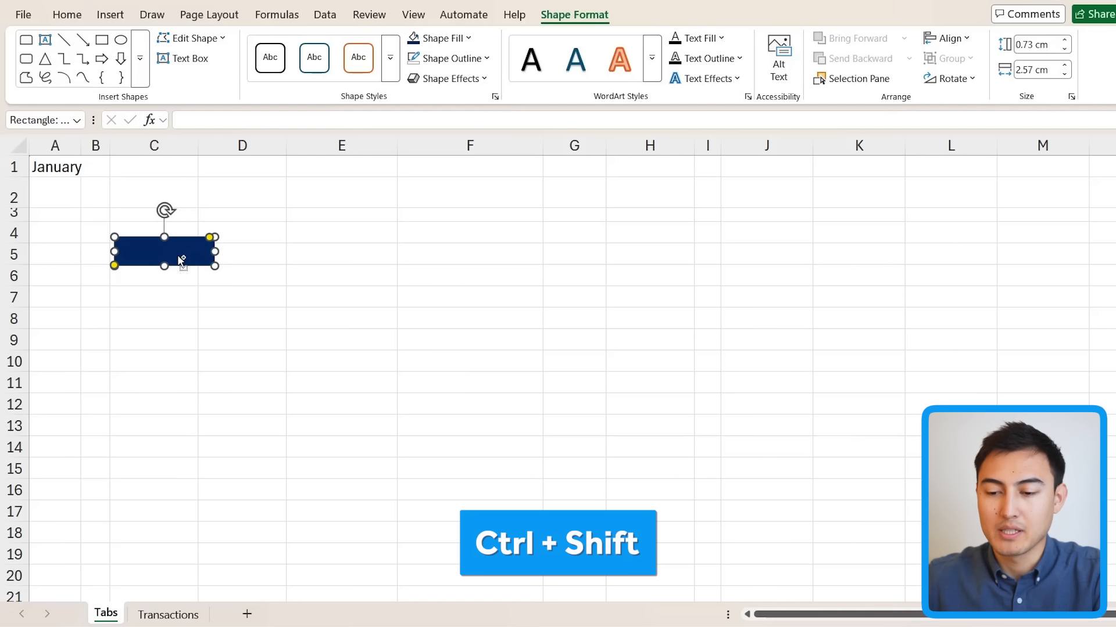
left_click_drag(175, 252, 425, 254)
left_click_drag(424, 253, 549, 254)
left_click(413, 252, "ctrl")
left_click(291, 252, "ctrl")
left_click(171, 251, "ctrl")
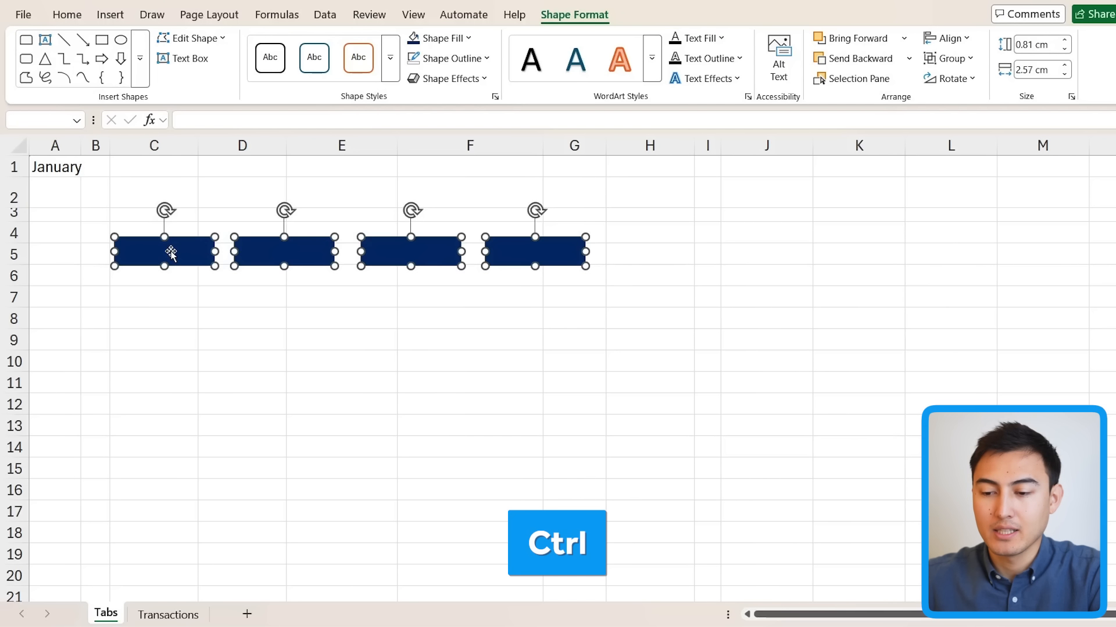
key("shift+Up")
key("shift+Right")
key("Up")
key("Up")
key("Up")
key("Up")
key("Up")
key("Up")
key("Up")
key("Up")
key("Up")
key("Up")
key("Up")
key("Up")
key("Right")
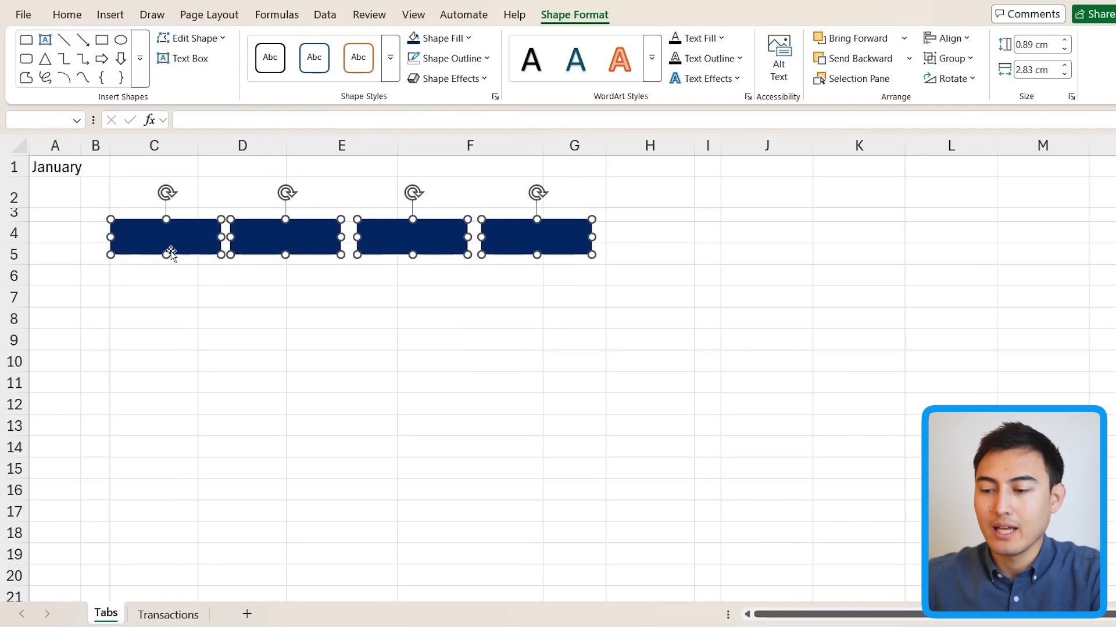
left_click(444, 335)
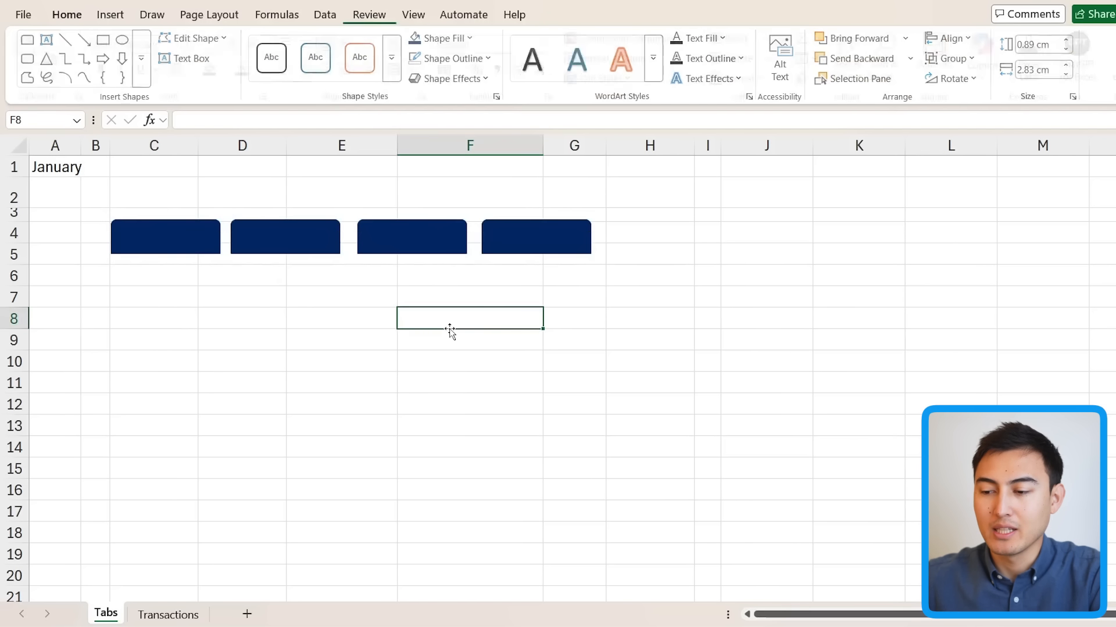
Step: Distribute the four rectangles evenly, align their tops, and nudge them into place
left_click_drag(530, 241, 582, 237)
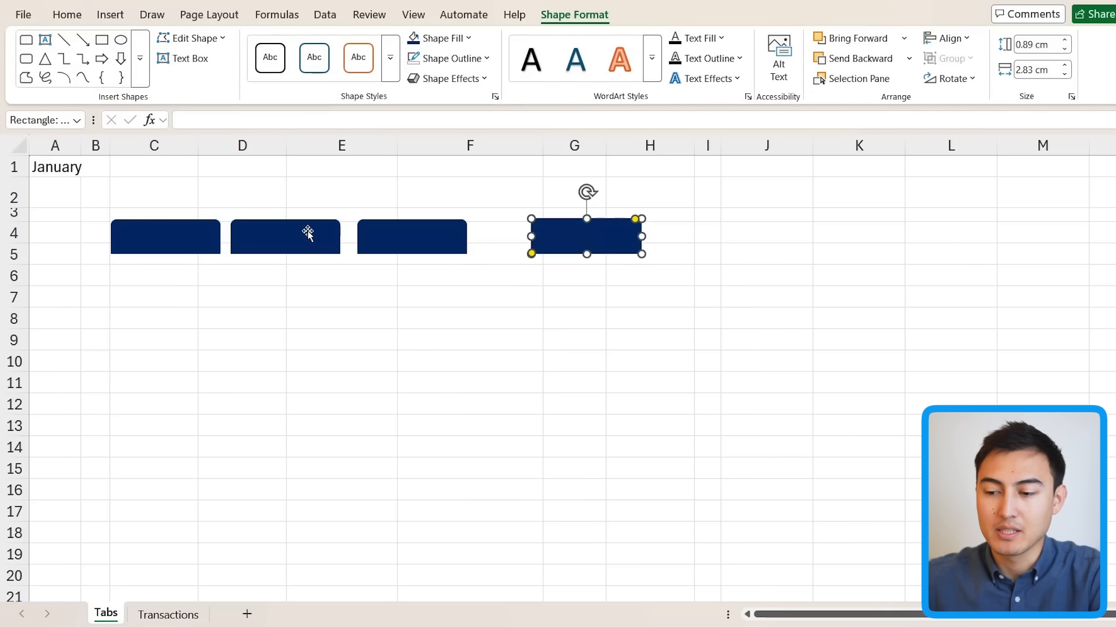
left_click(169, 240, "ctrl")
left_click(284, 243, "ctrl")
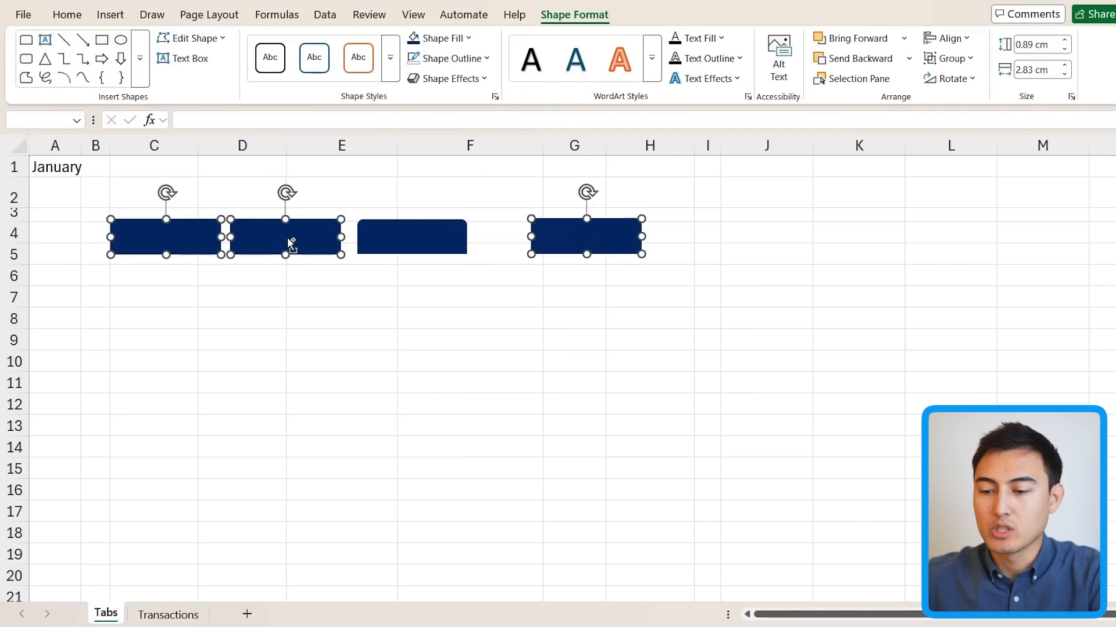
left_click(408, 226, "ctrl")
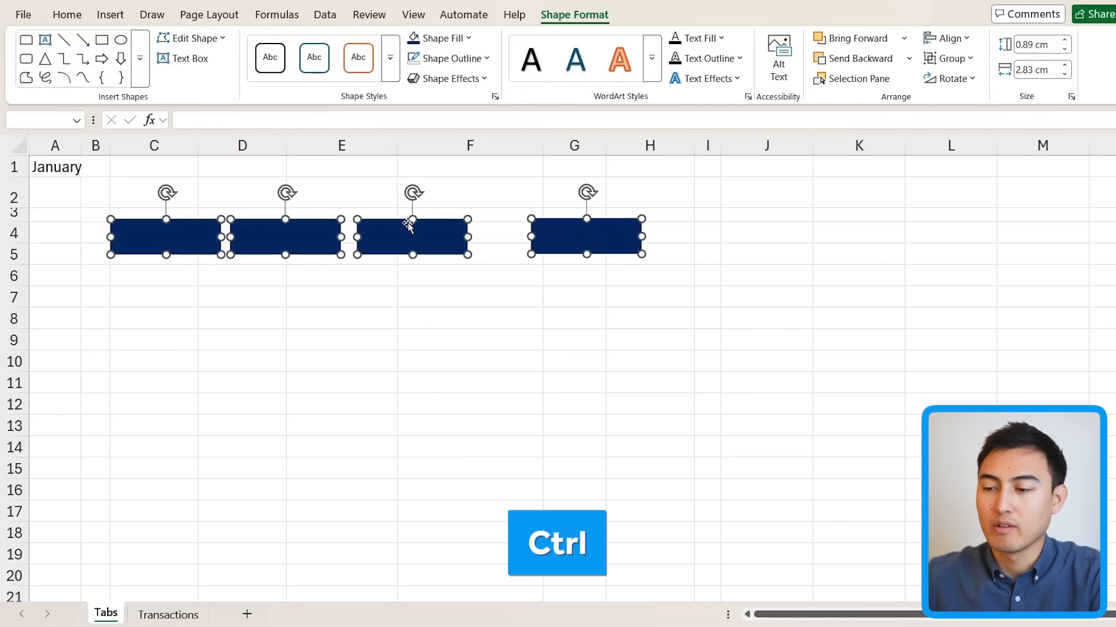
left_click(946, 38)
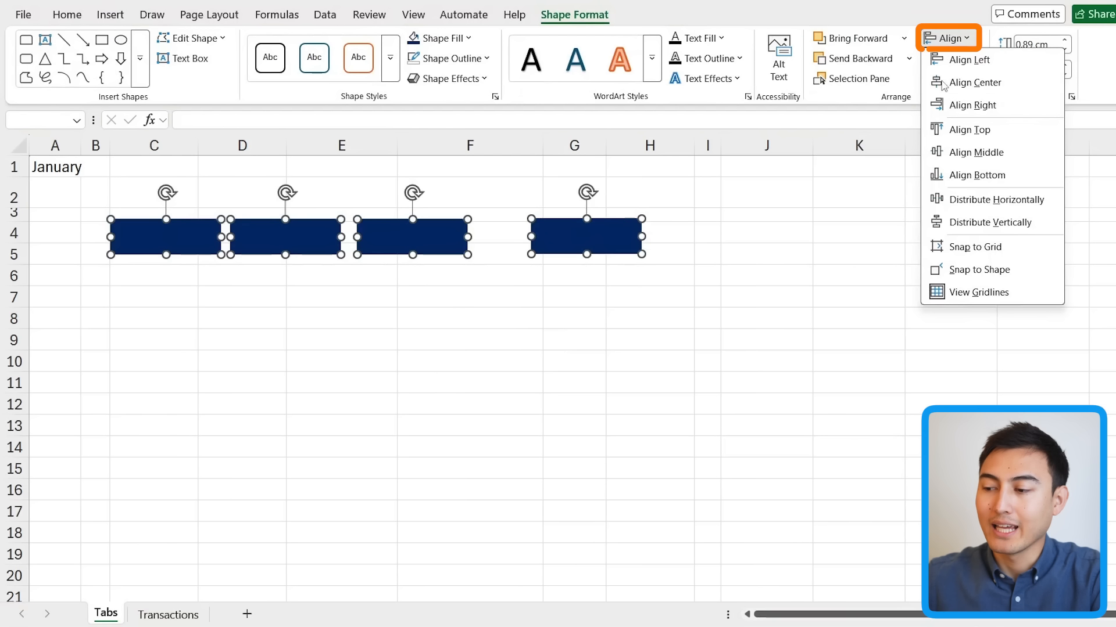
left_click(993, 202)
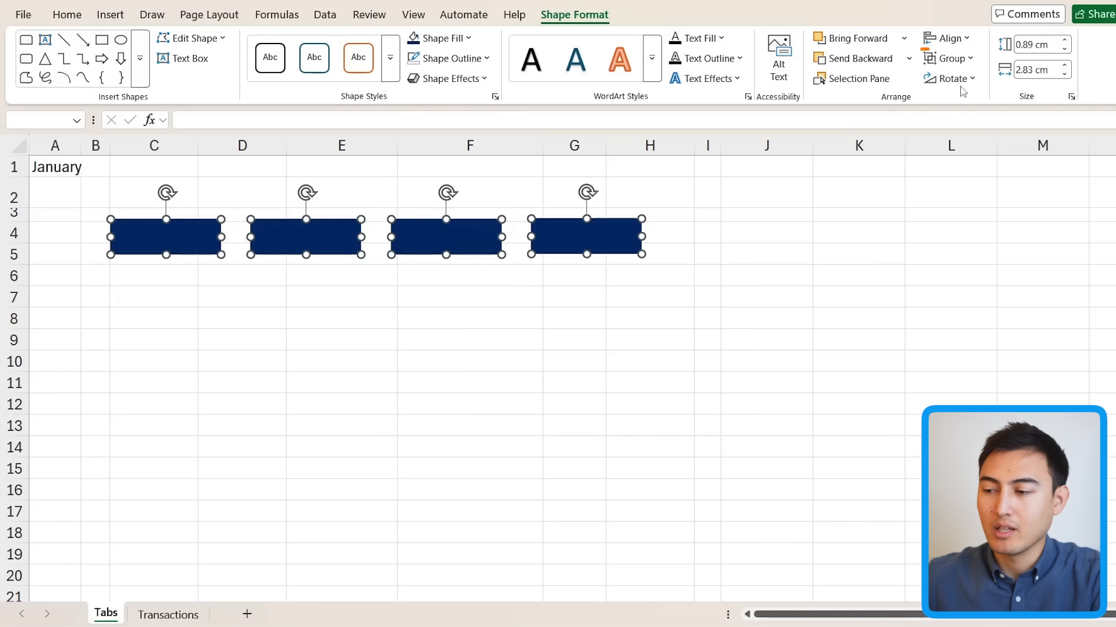
left_click(946, 39)
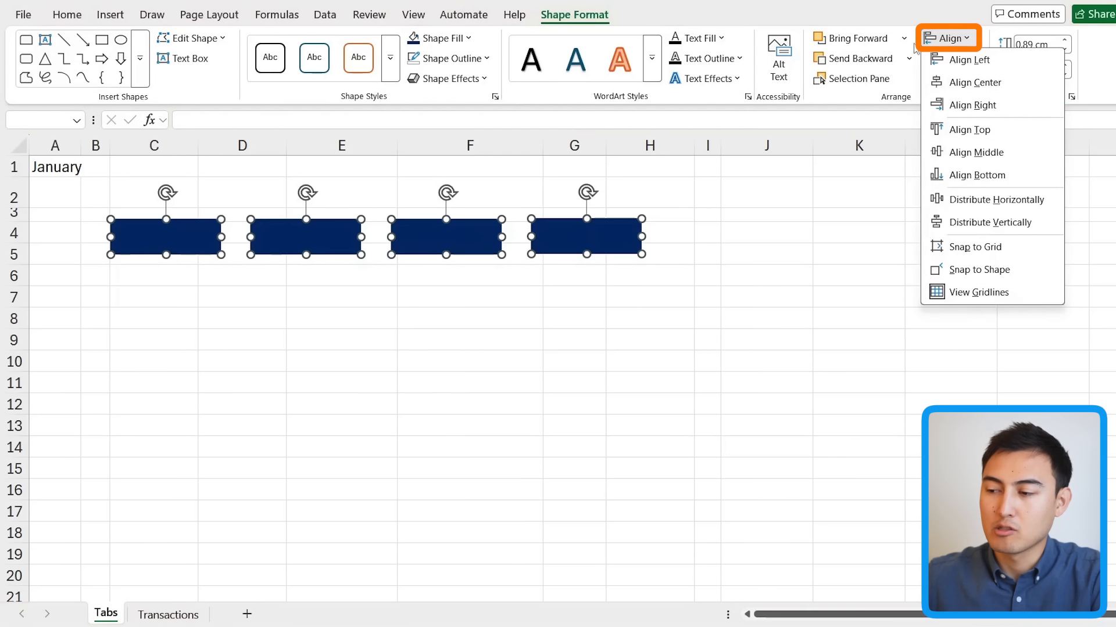
left_click(976, 131)
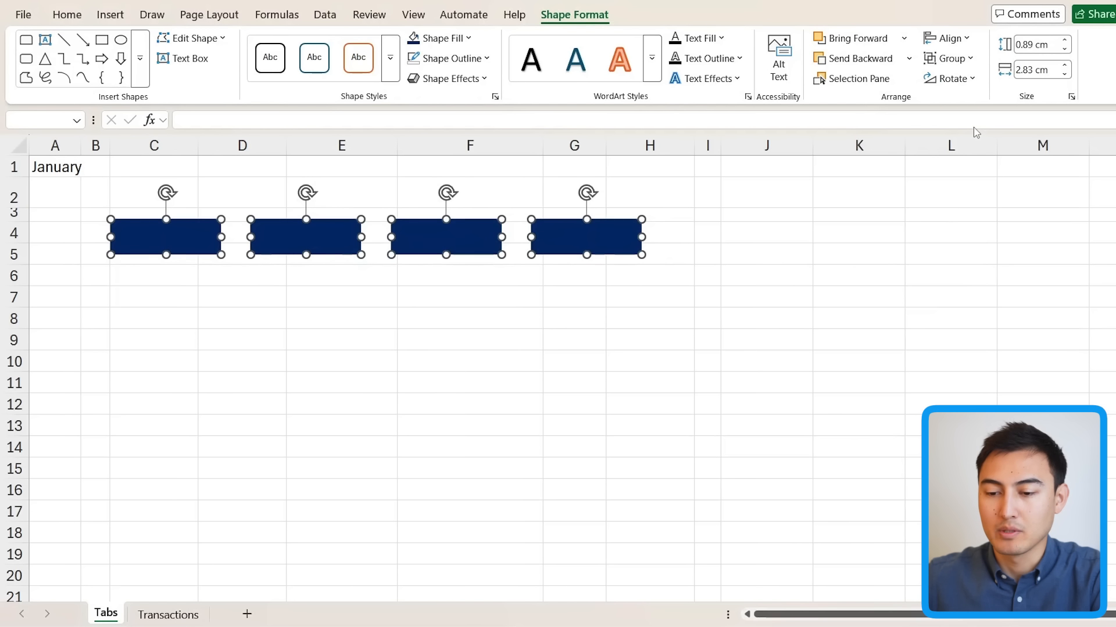
key("Down")
key("Down")
key("Down")
key("Down")
key("Down")
key("Down")
key("Down")
key("Down")
key("Down")
key("Down")
key("Down")
key("Down")
key("Right")
key("Right")
key("Right")
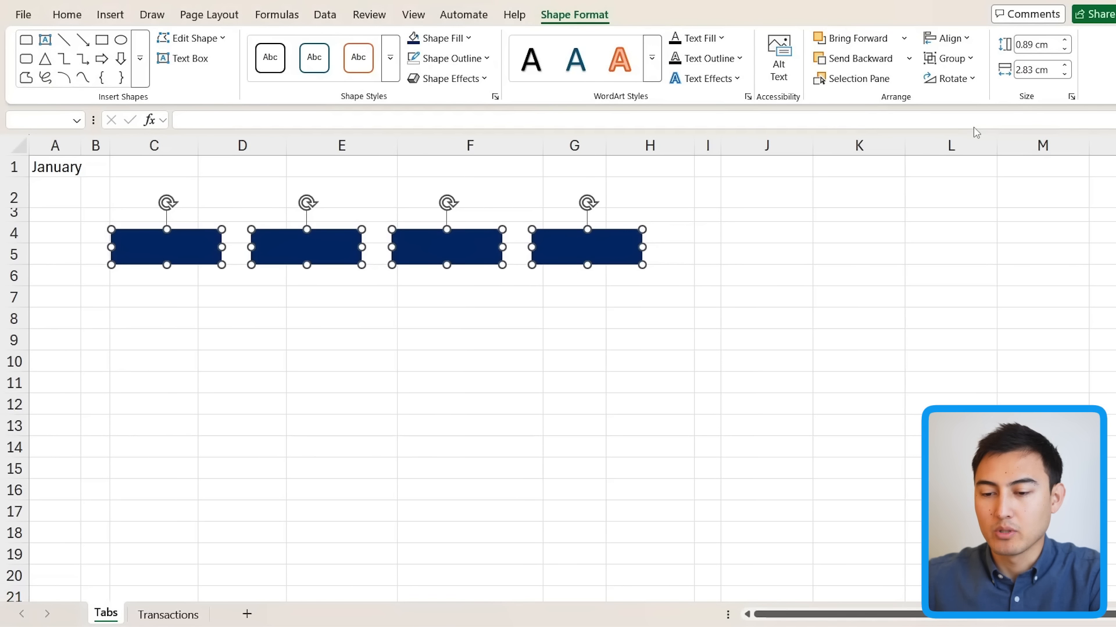
key("Right")
key("Right")
key("Right")
key("Right")
key("Right")
key("Right")
key("Right")
key("Right")
key("Right")
key("Right")
key("Right")
key("Right")
key("Right")
key("Right")
key("Right")
key("Right")
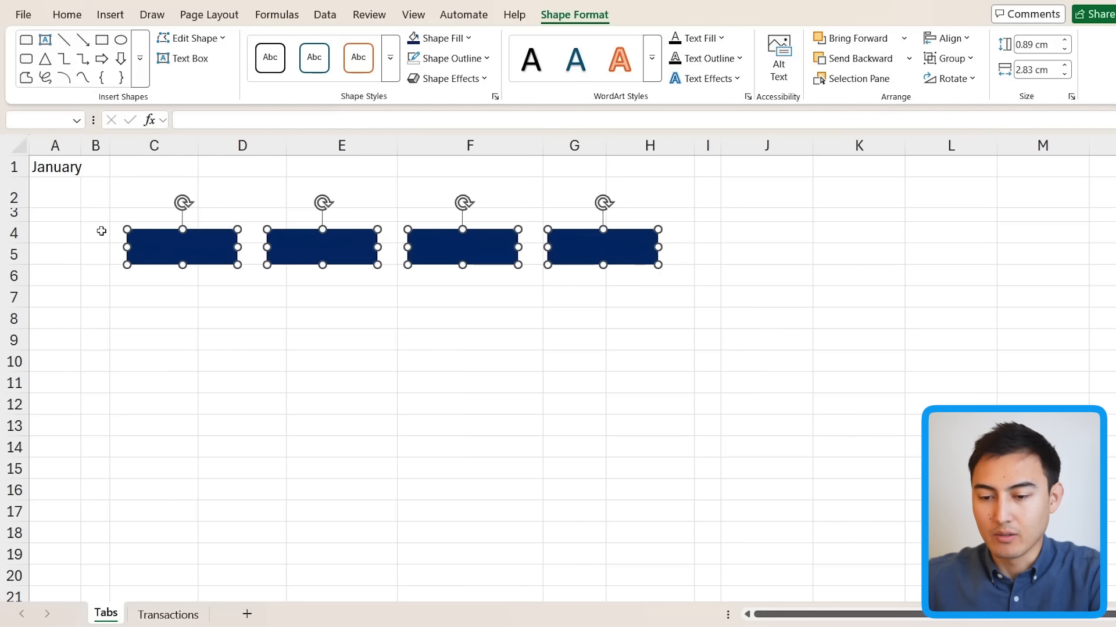
left_click(62, 17)
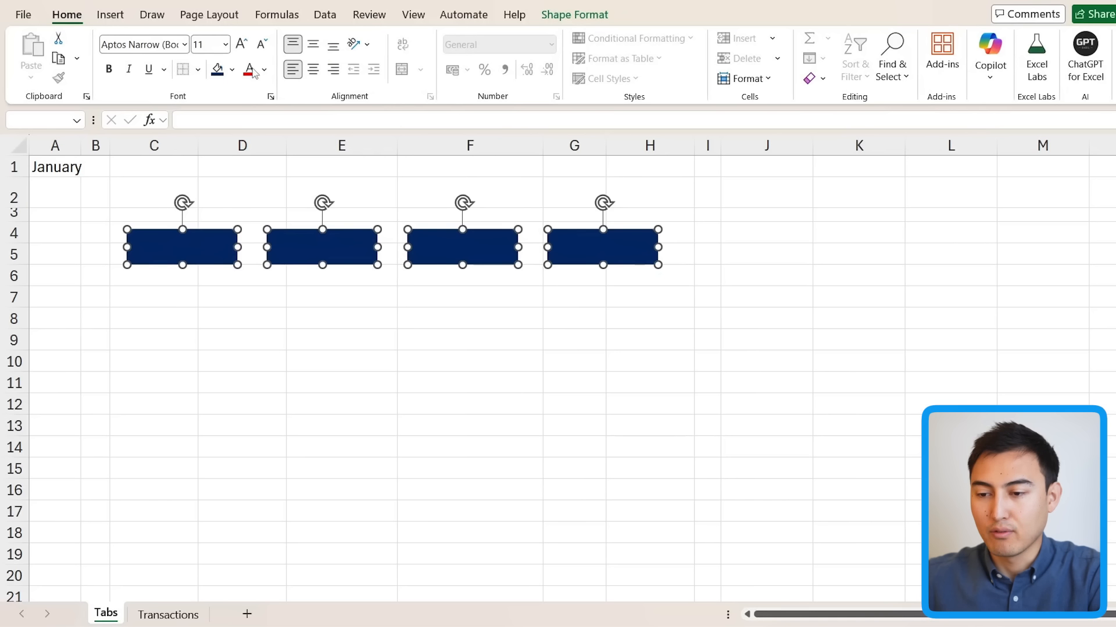
Step: Make the shape text centred vertically and horizontally, and bold
left_click(316, 46)
left_click(312, 71)
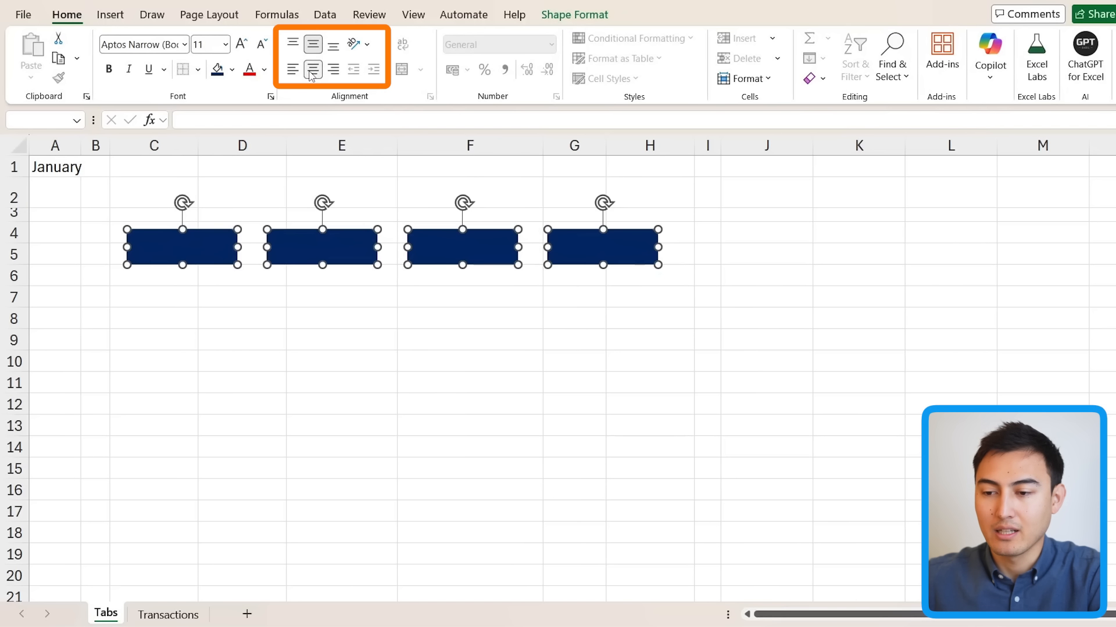
key("ctrl+b")
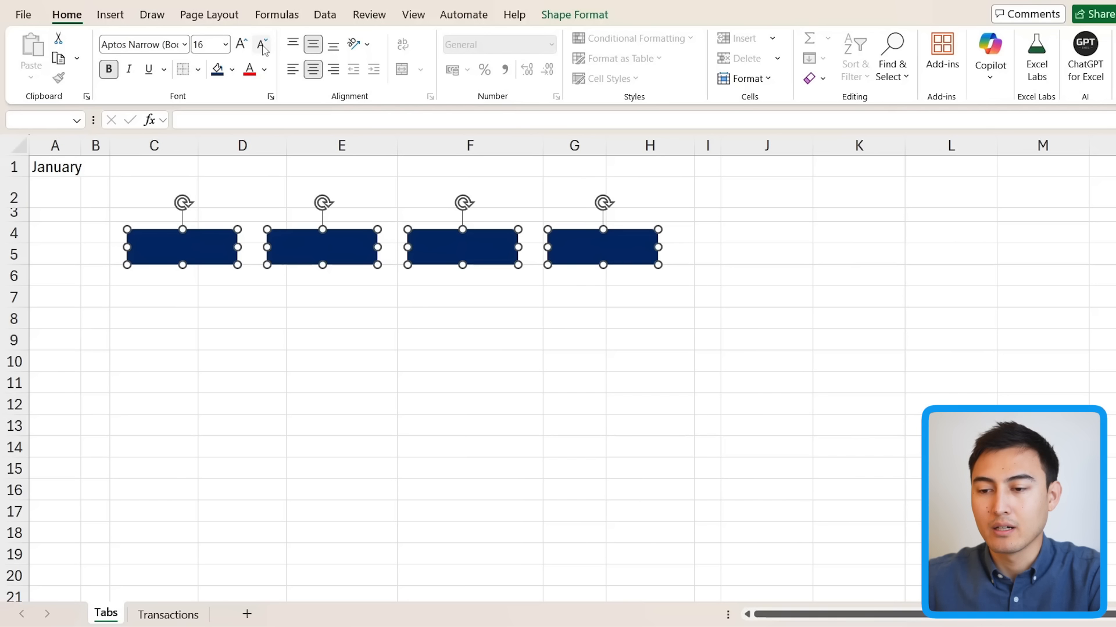
left_click(158, 314)
Step: Label the four tab shapes January, February, March and April
left_click(184, 253)
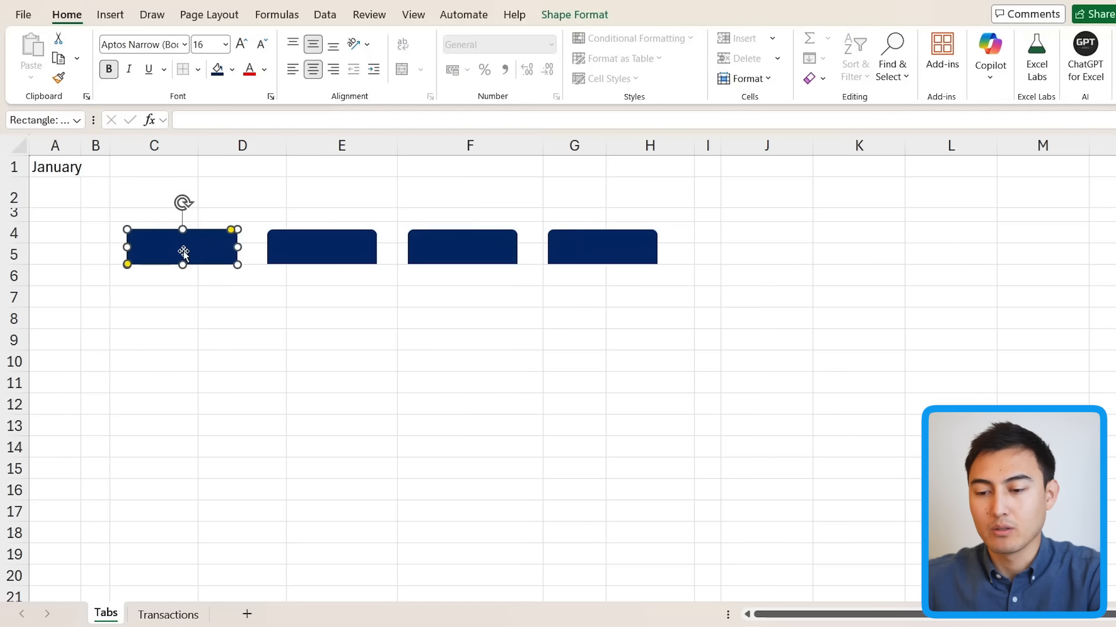
type("January")
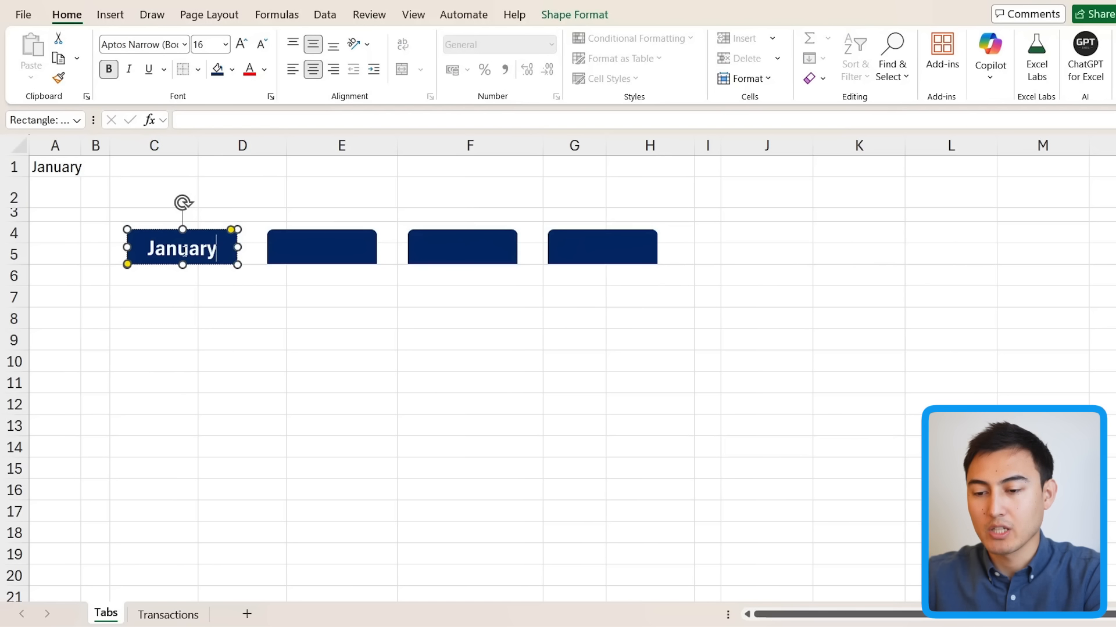
left_click(185, 382)
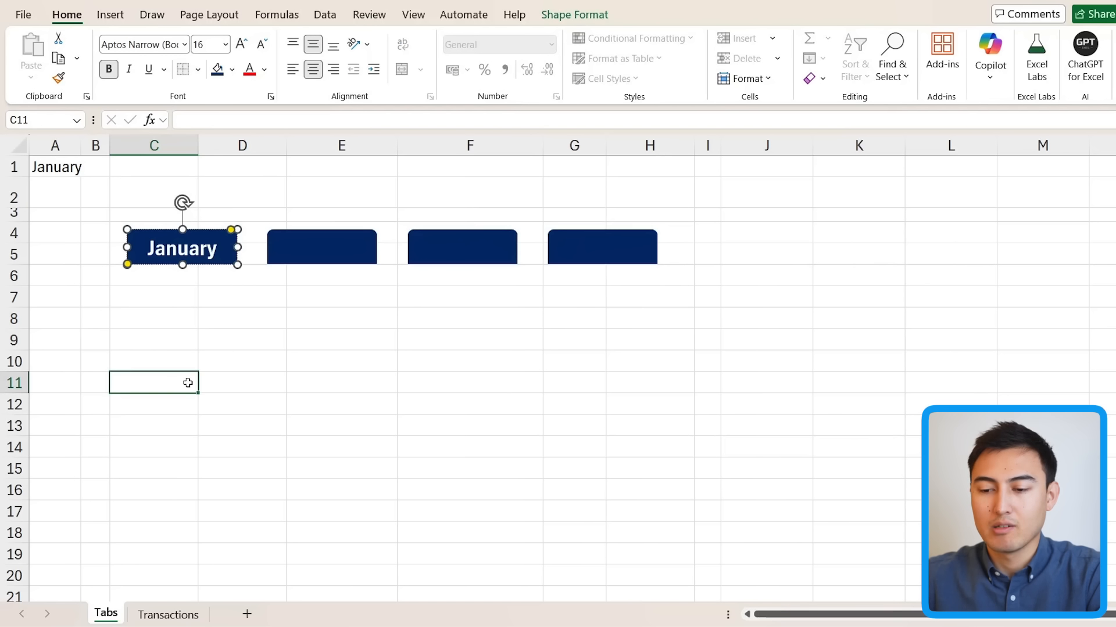
left_click(313, 265)
type("February")
left_click(465, 250)
type("March")
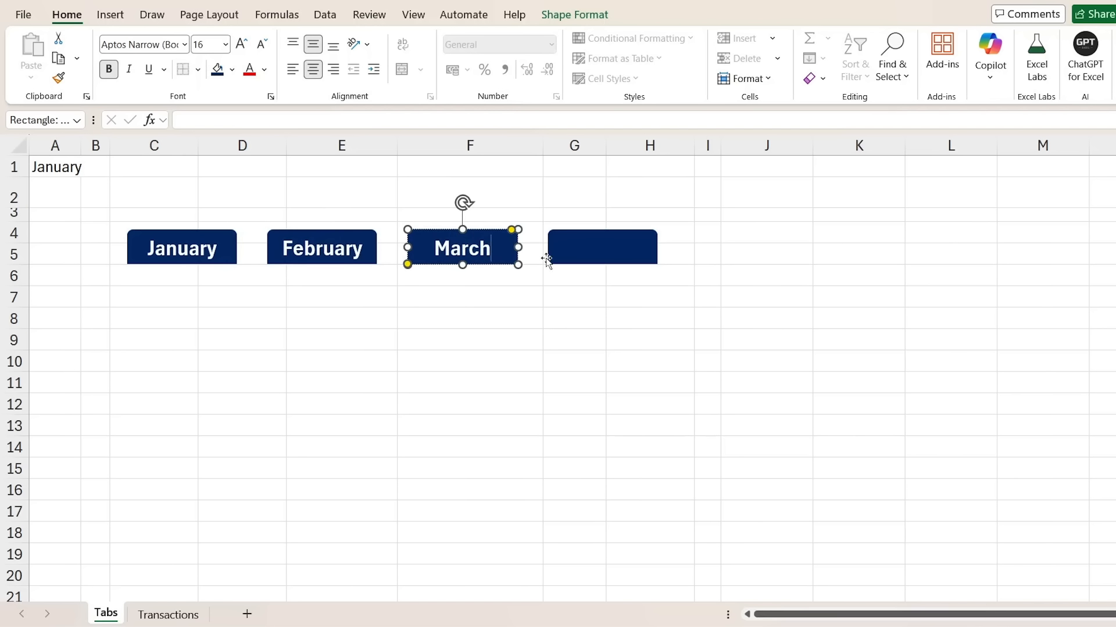
left_click(546, 260)
type("April")
left_click(573, 318)
left_click(118, 254)
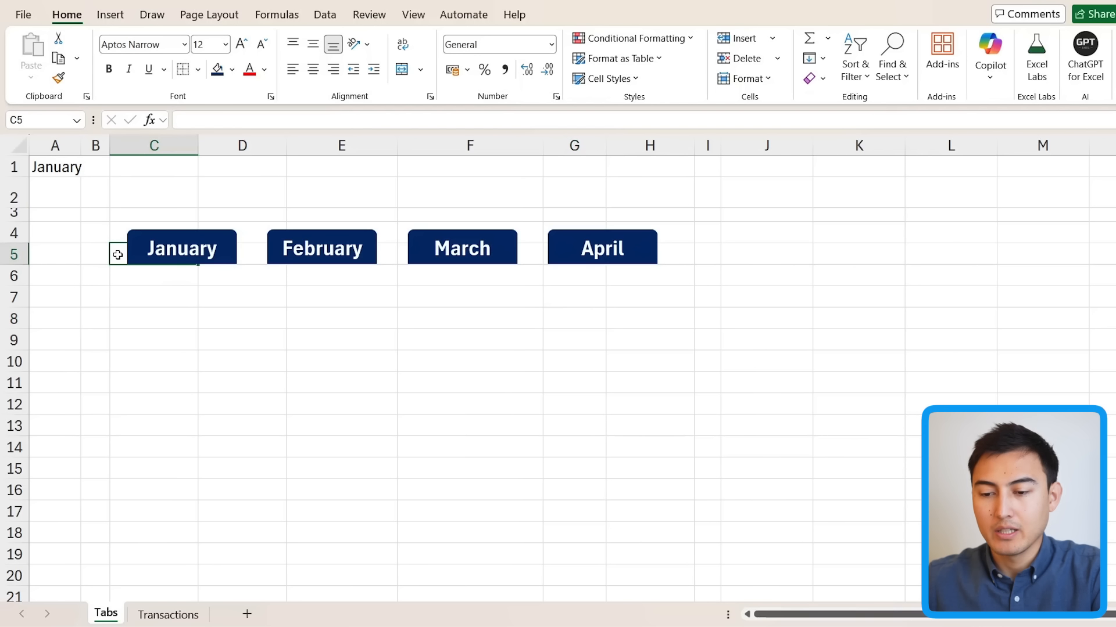
key("shift+Right")
key("shift+Right")
key("shift+Right")
key("shift+Right")
key("shift+Right")
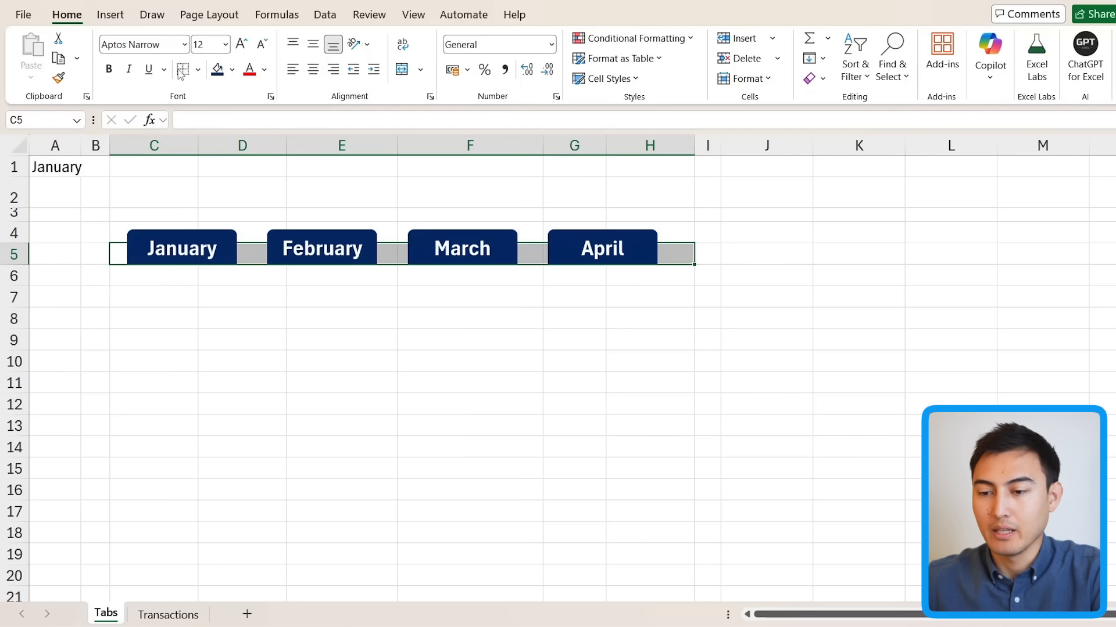
Step: Add a thick bottom border under C5:H5 beneath the tabs
left_click(198, 70)
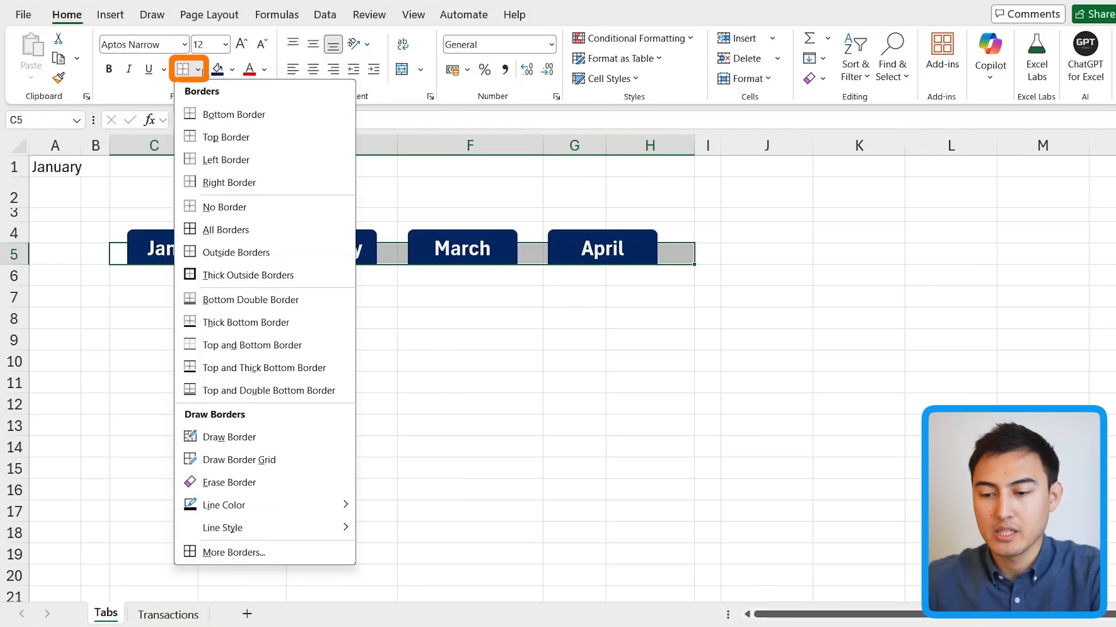
left_click(251, 332)
left_click(311, 339)
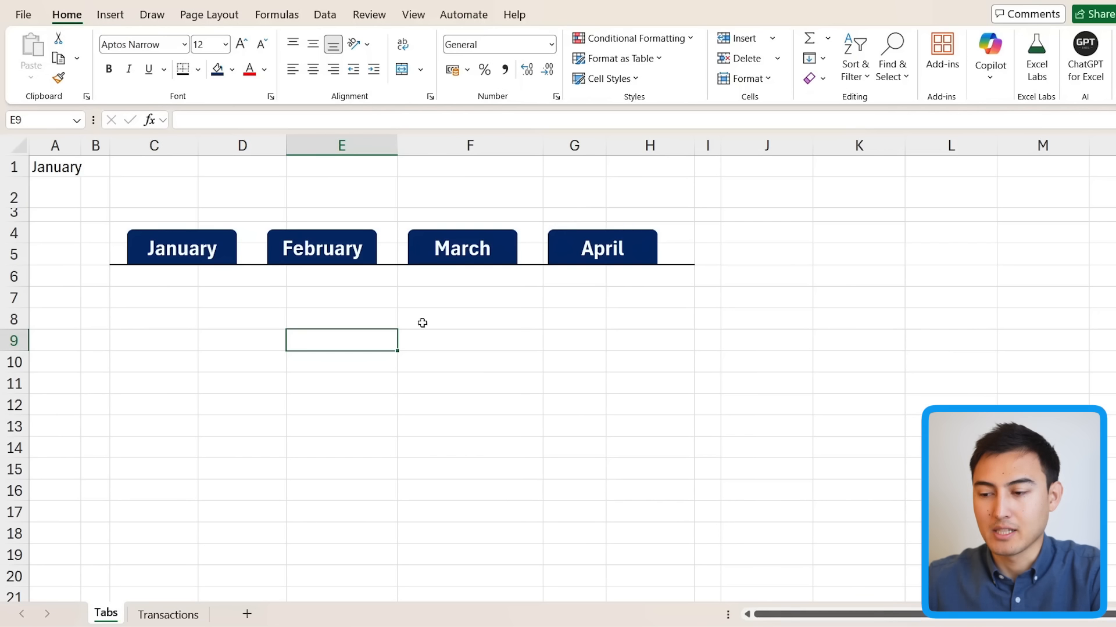
Step: Copy the Transactions header row into C7:H7 and fill it light blue
left_click_drag(172, 297, 632, 293)
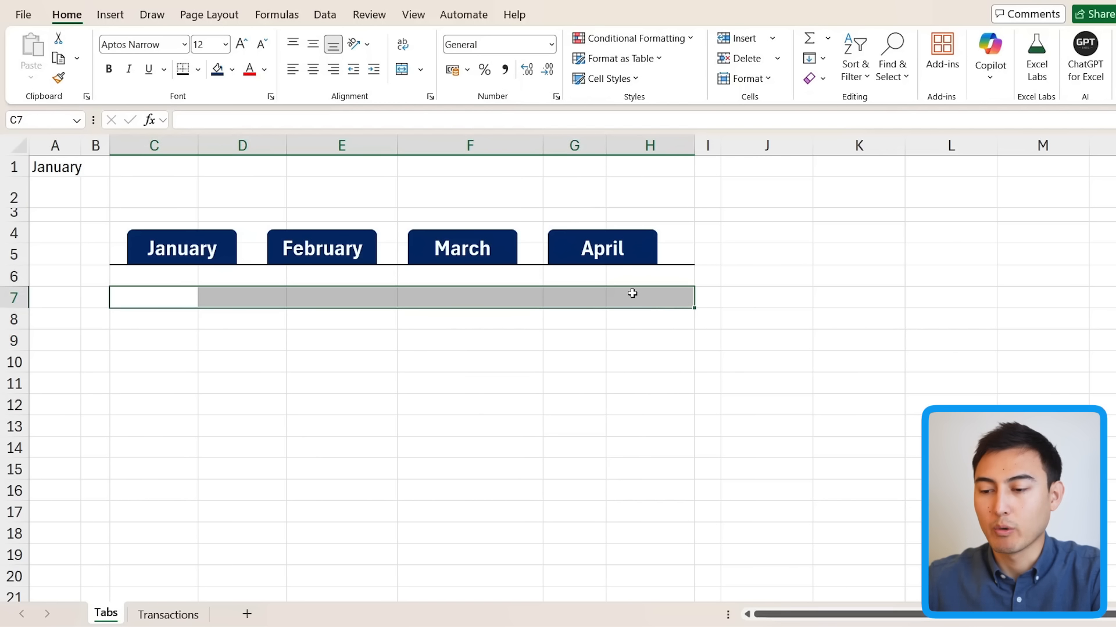
key("ctrl+Page_Down")
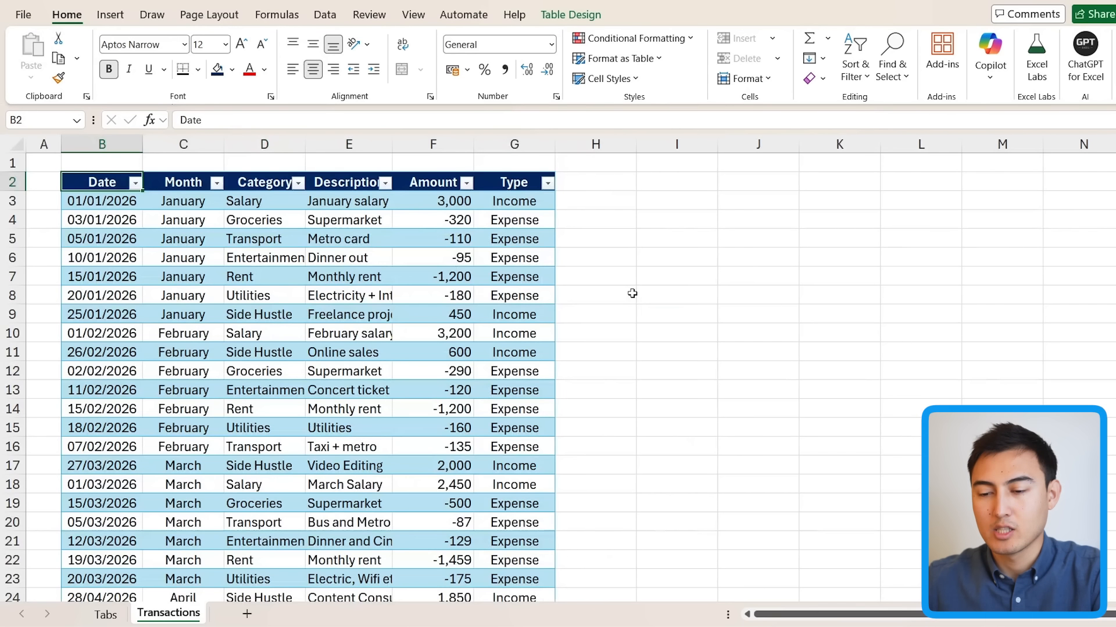
key("ctrl+shift+Right")
key("ctrl+c")
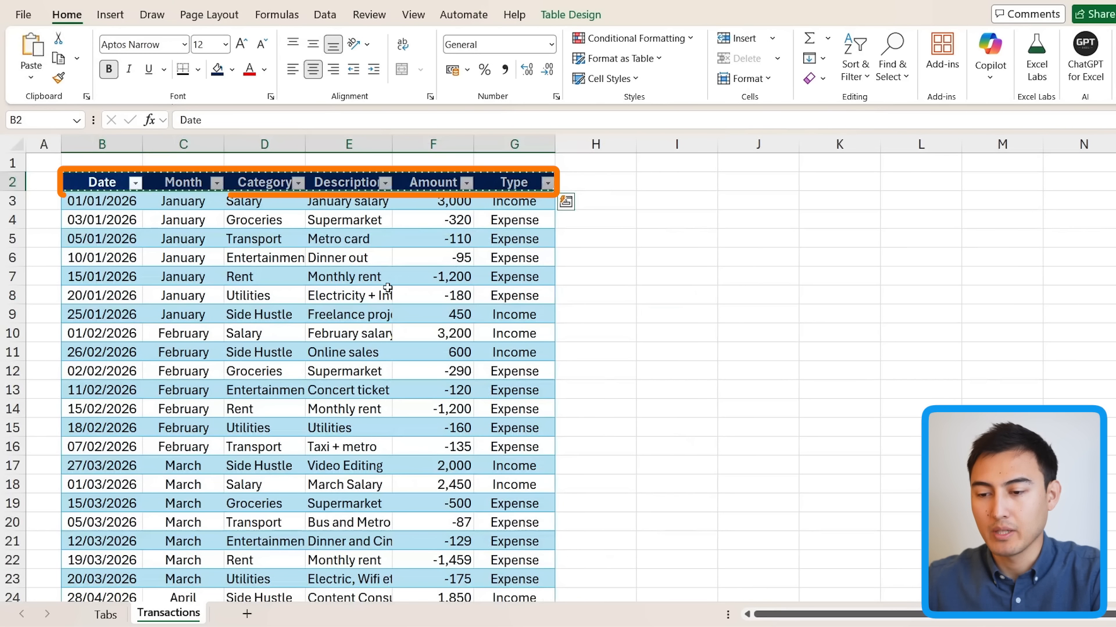
key("ctrl+Page_Up")
key("Left")
key("Right")
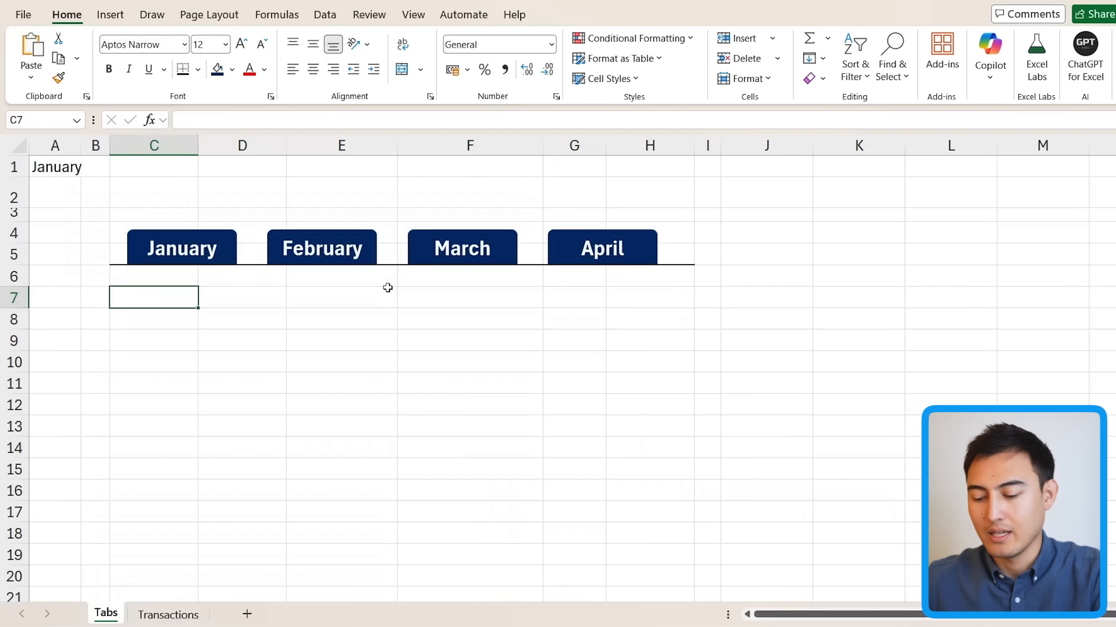
key("ctrl+v")
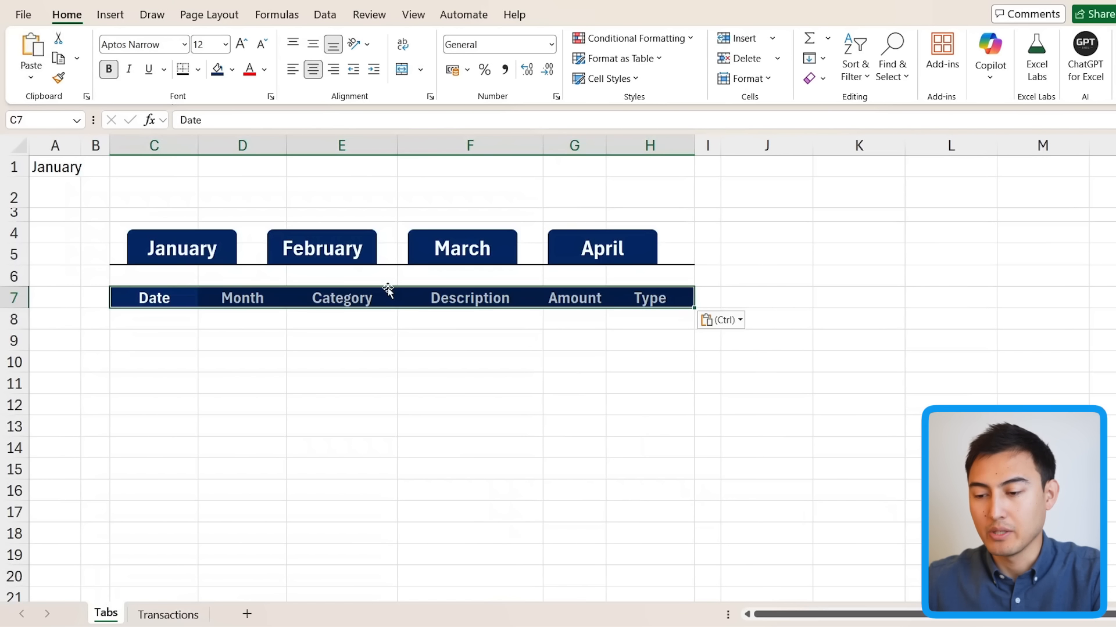
left_click(232, 70)
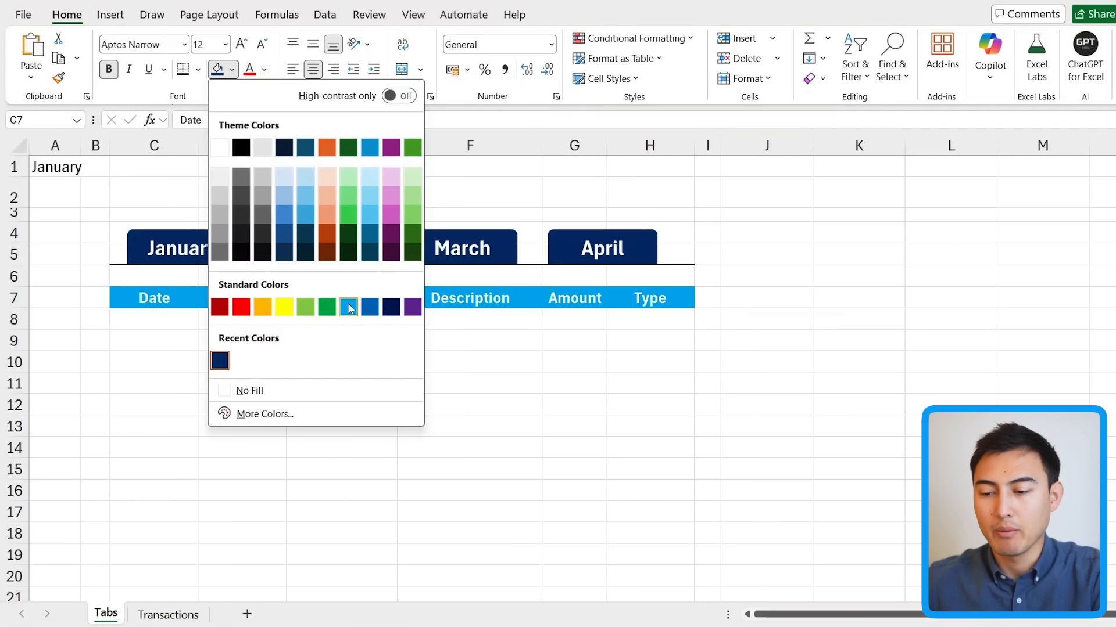
left_click(350, 307)
left_click(209, 377)
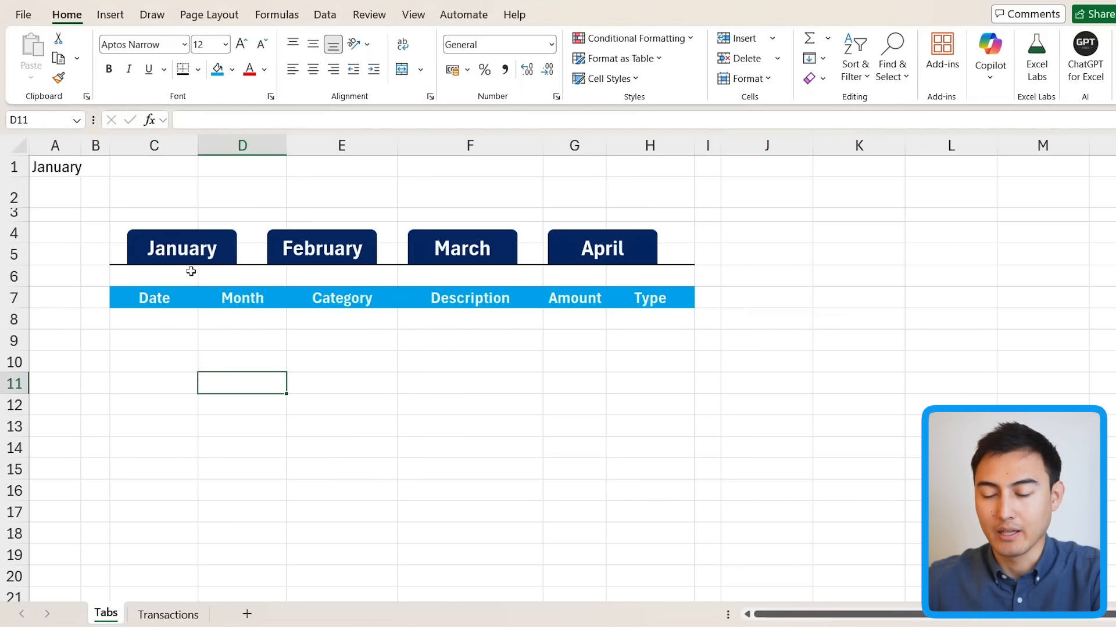
Step: Fill the January tab shape light blue, leaving February, March and April navy
left_click(230, 242)
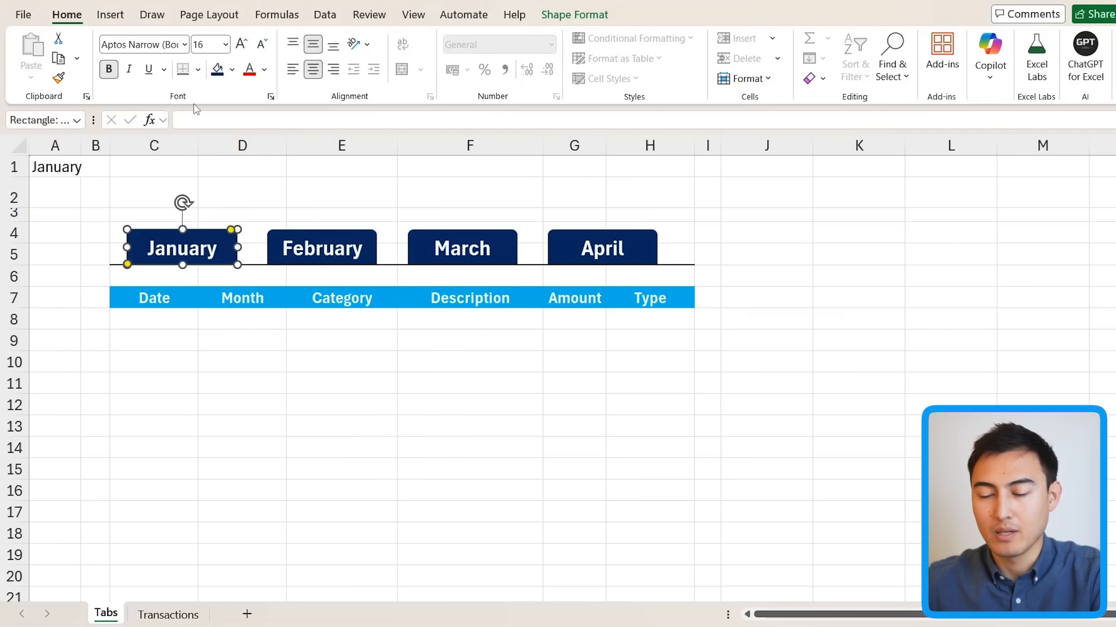
left_click(231, 69)
left_click(344, 326)
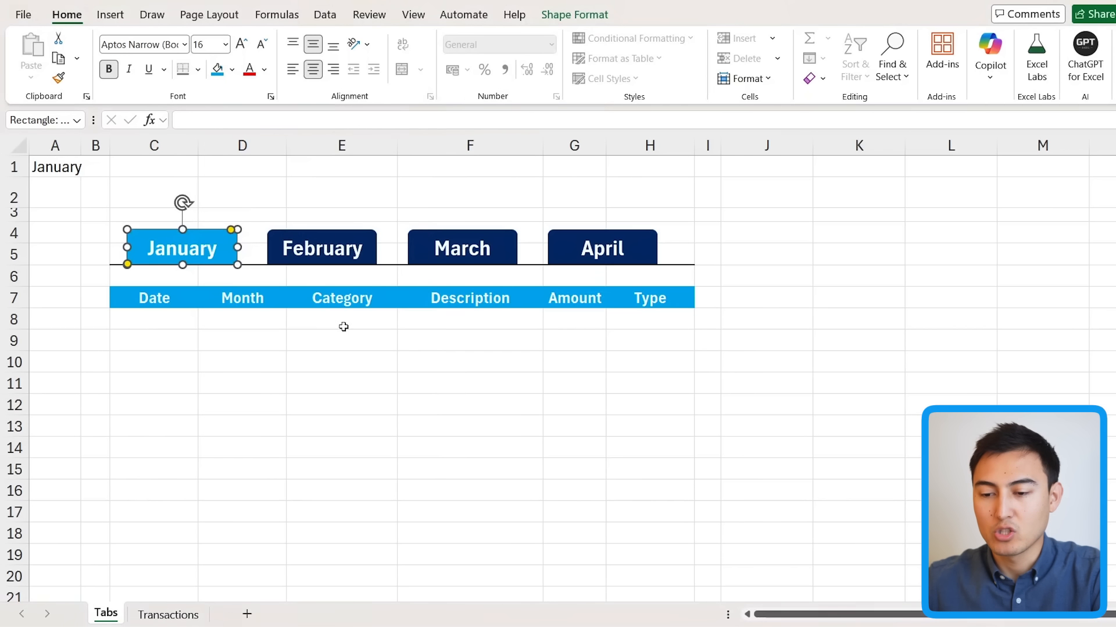
left_click(209, 363)
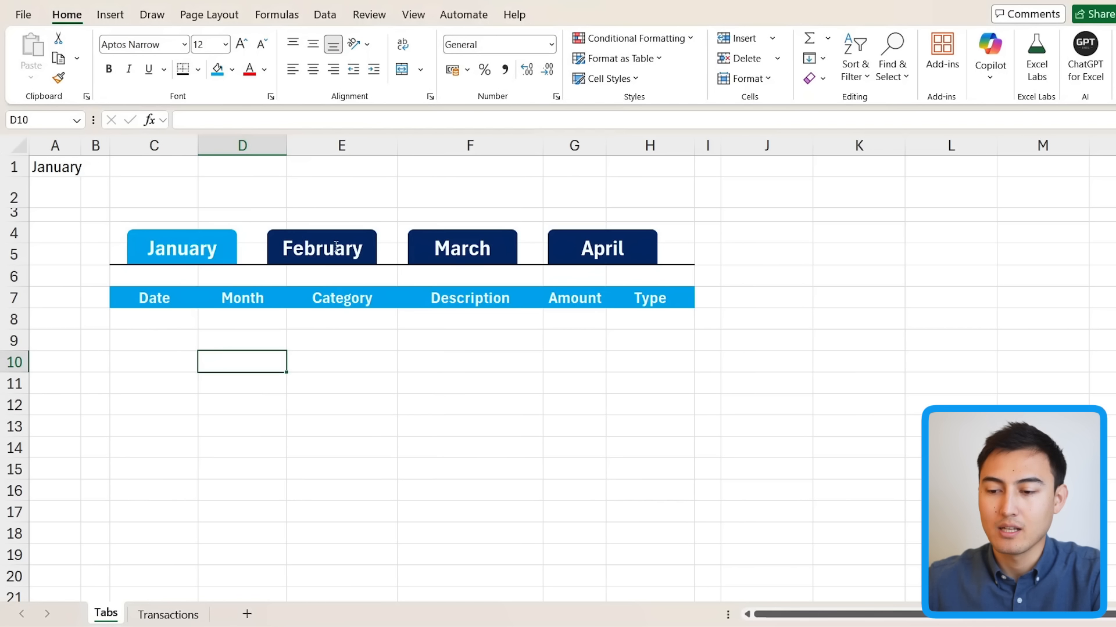
left_click(337, 245)
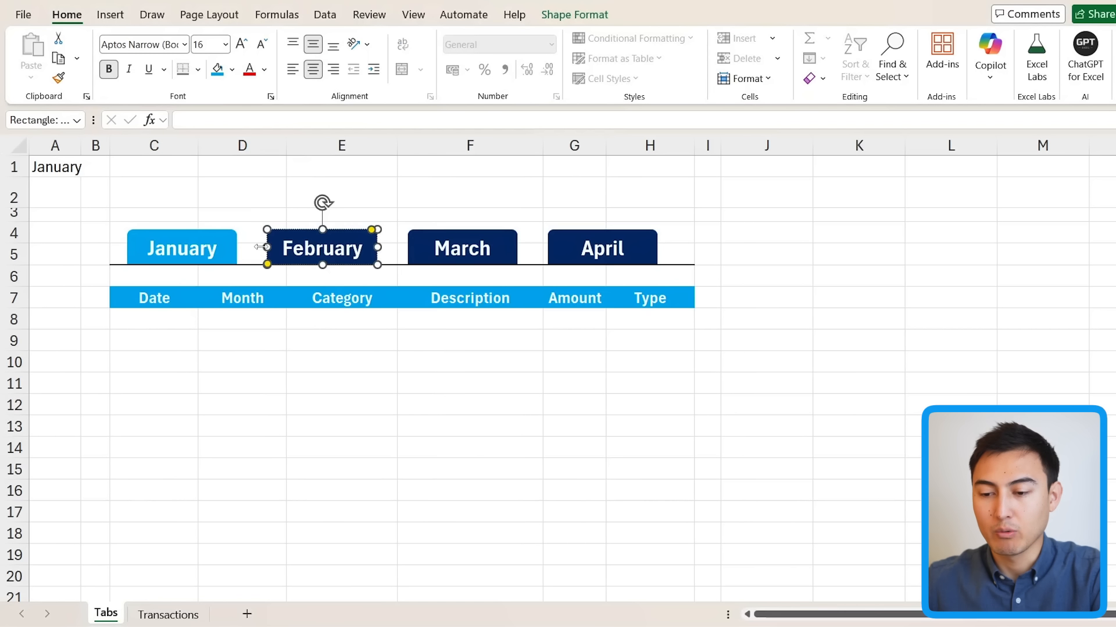
left_click(299, 200)
left_click(136, 326)
left_click_drag(135, 326, 626, 504)
left_click(140, 365)
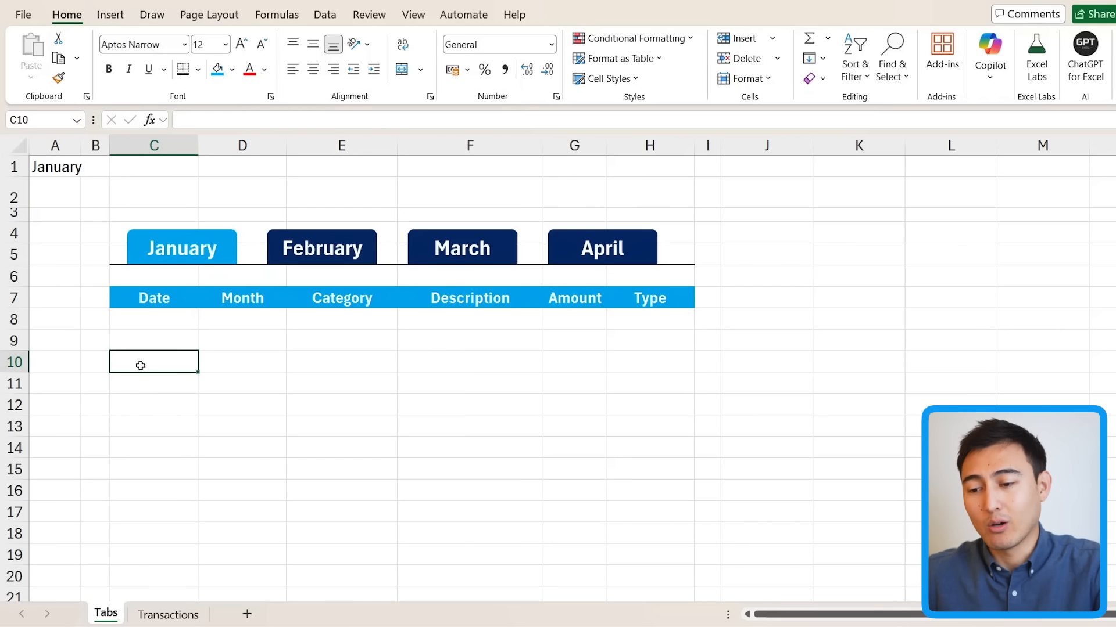
Step: Start a FILTER formula in C8 using the whole Transactions table as its array
key("Up")
key("Up")
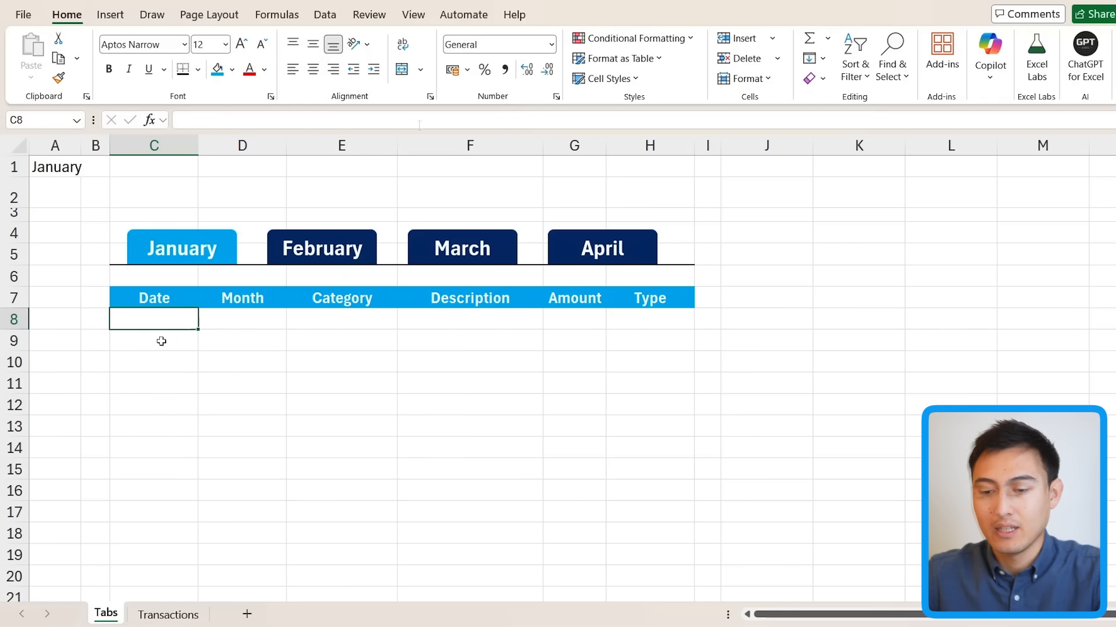
type("=filt")
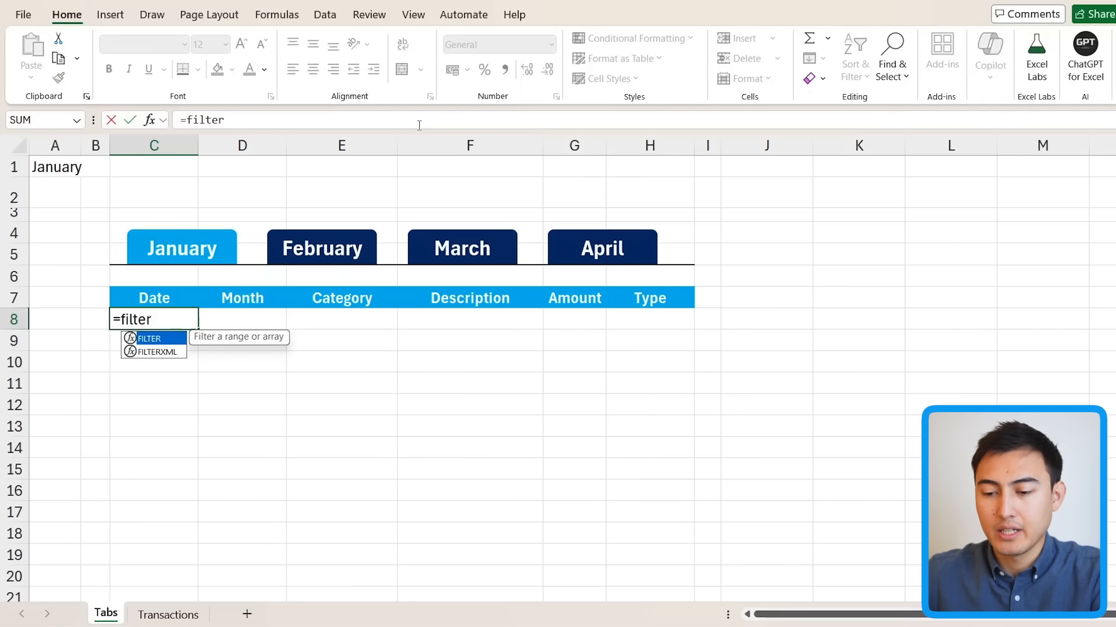
type("er")
key("Tab")
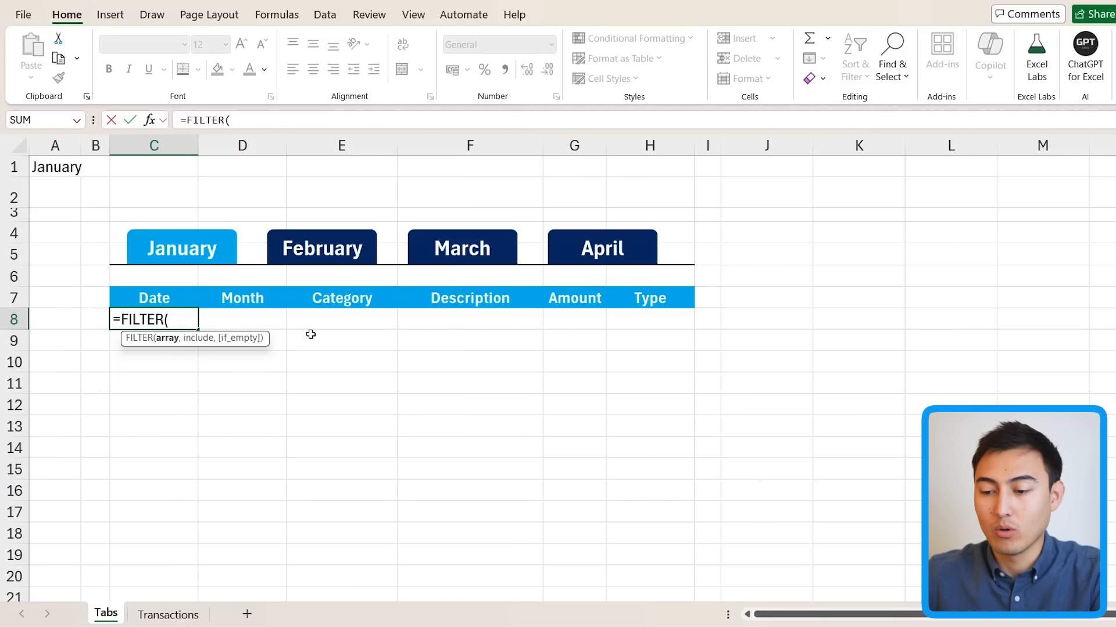
key("ctrl+Page_Down")
left_click(299, 283)
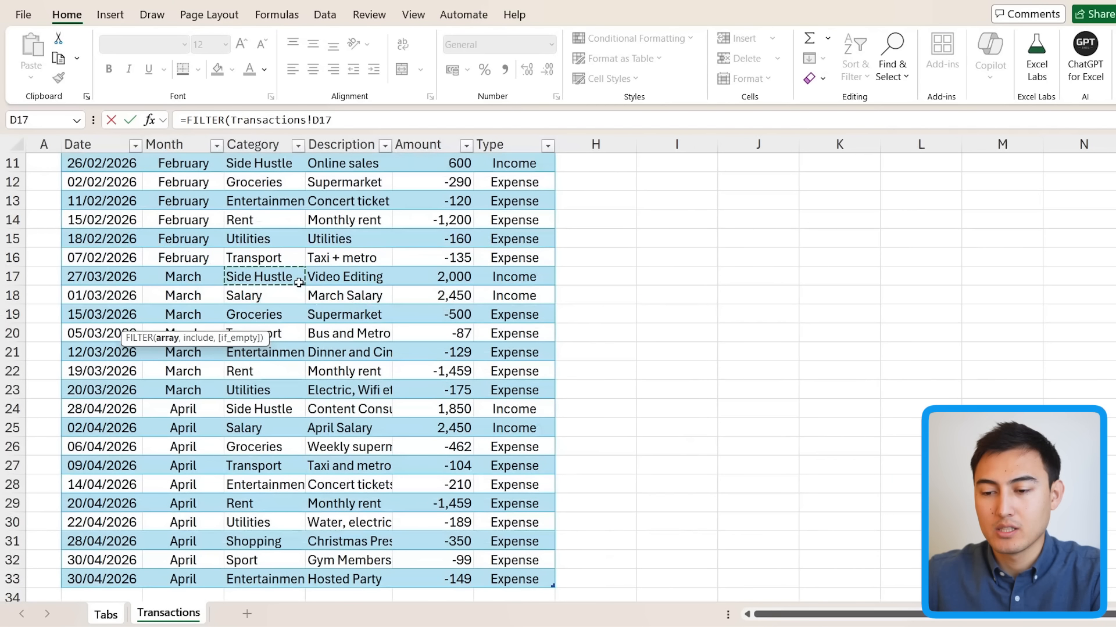
key("ctrl+Up")
key("Up")
key("Left")
key("Left")
key("Down")
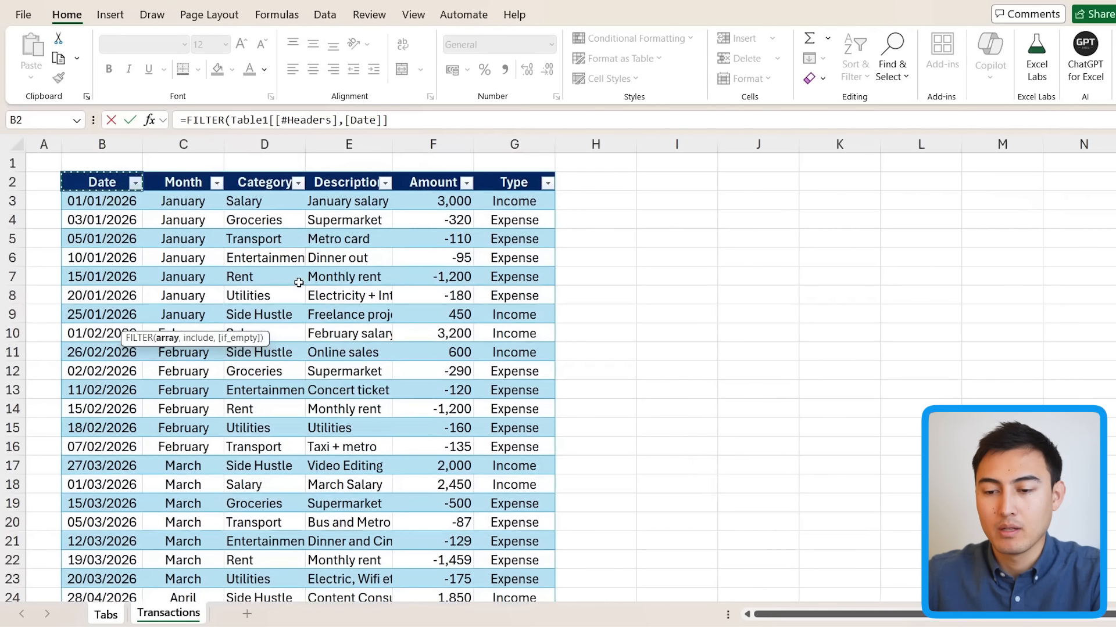
key("ctrl+shift+Down")
key("ctrl+shift+Right")
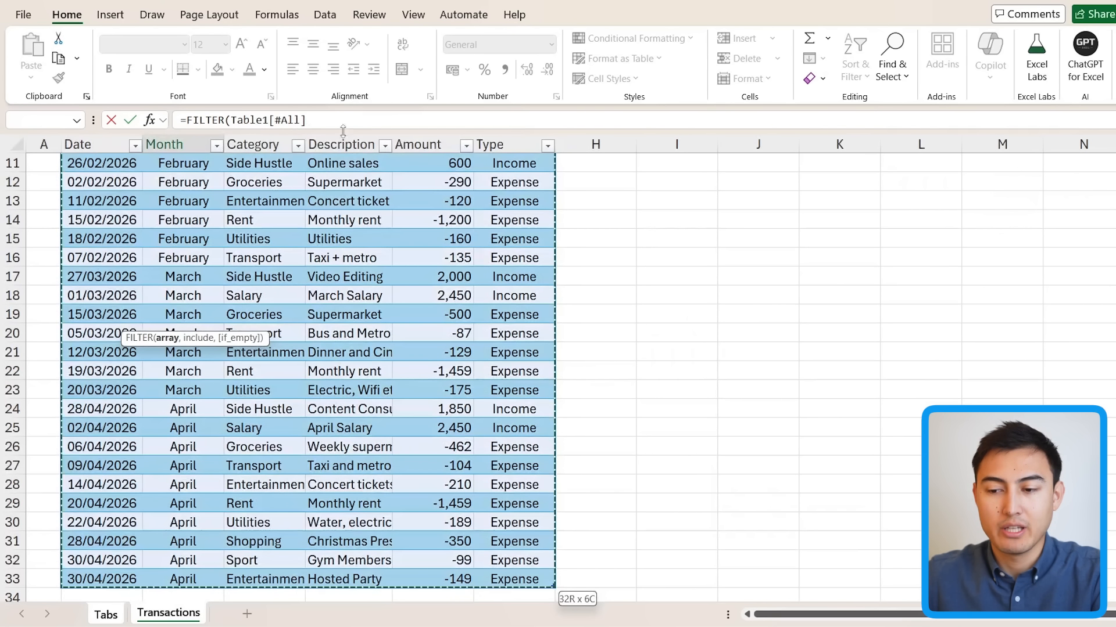
scroll(290, 133, "up", 4)
type(",")
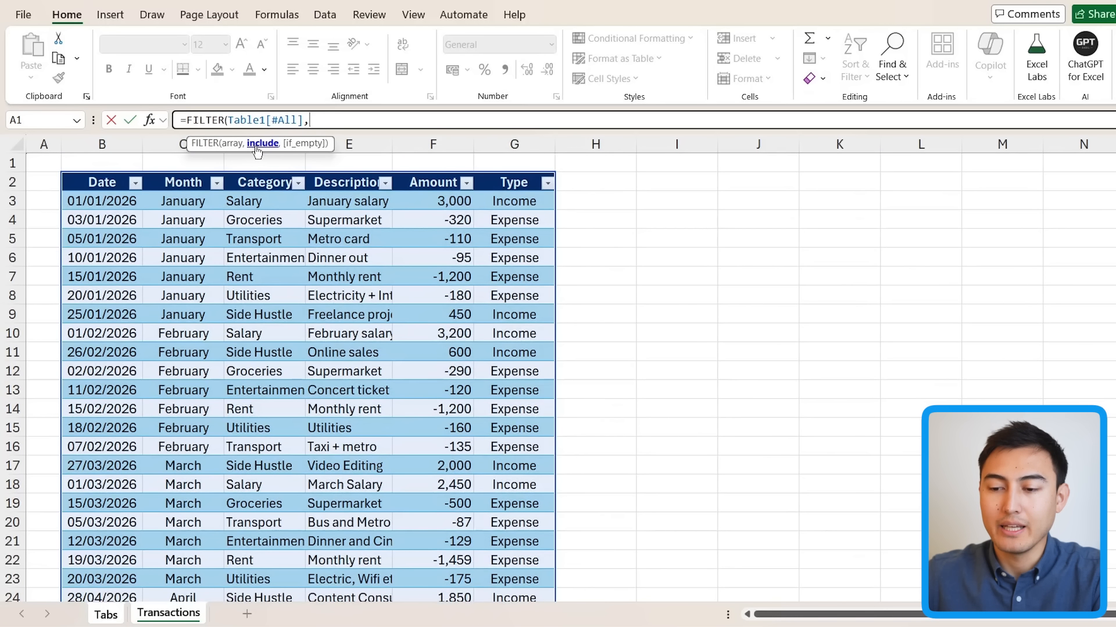
Step: Finish the formula with condition Month column = Selected_Month, spilling the January rows
left_click(184, 175)
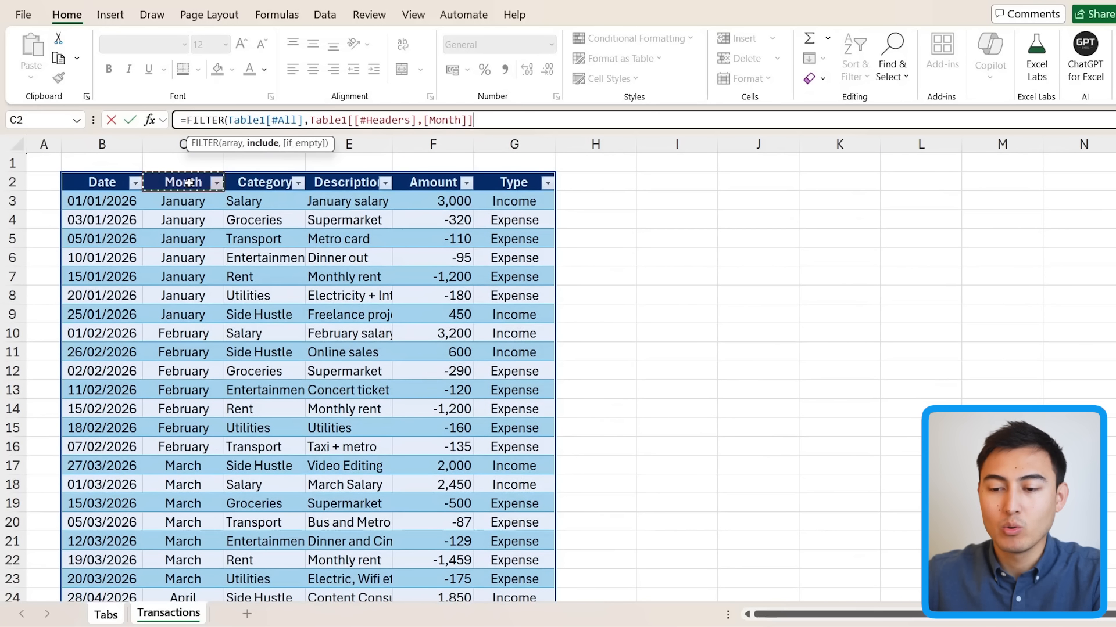
scroll(189, 183, "down", 2)
scroll(189, 183, "down", 1)
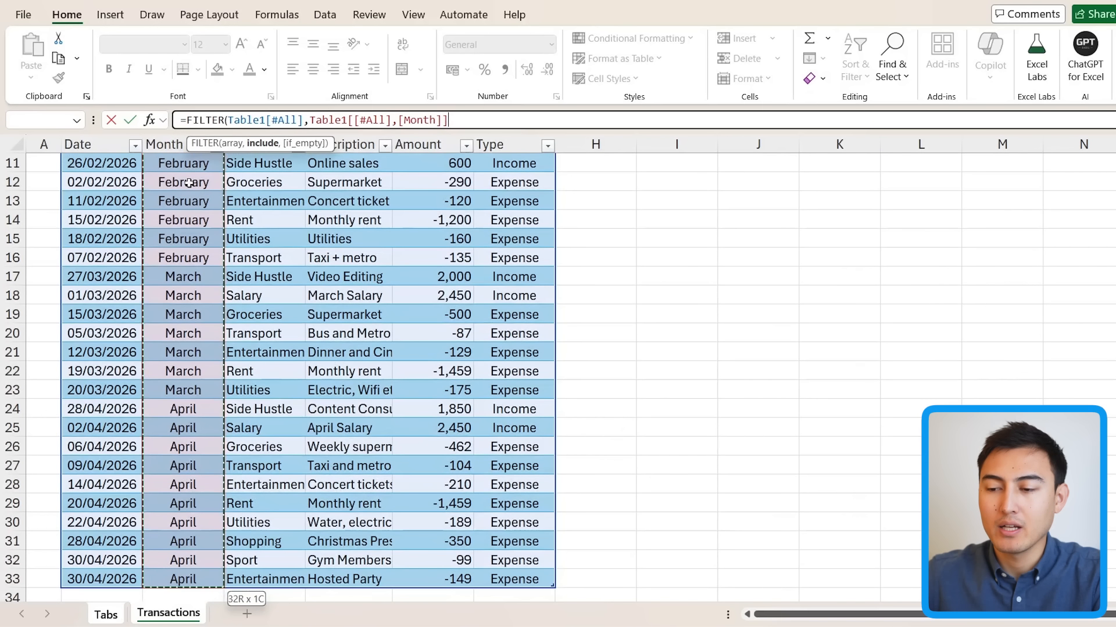
type("=")
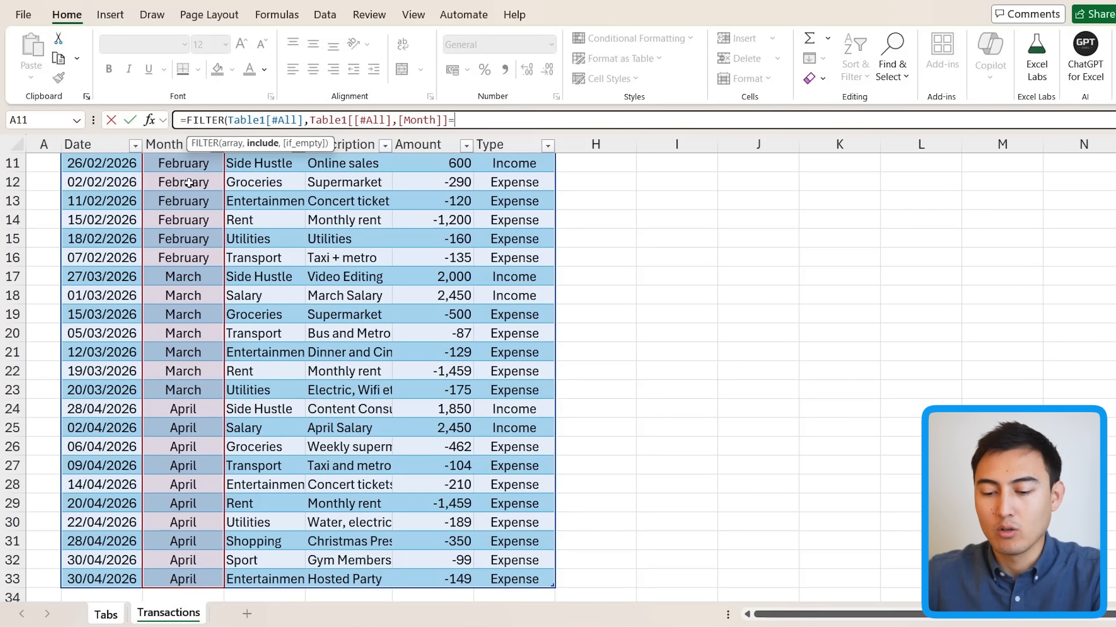
key("ctrl+Page_Up")
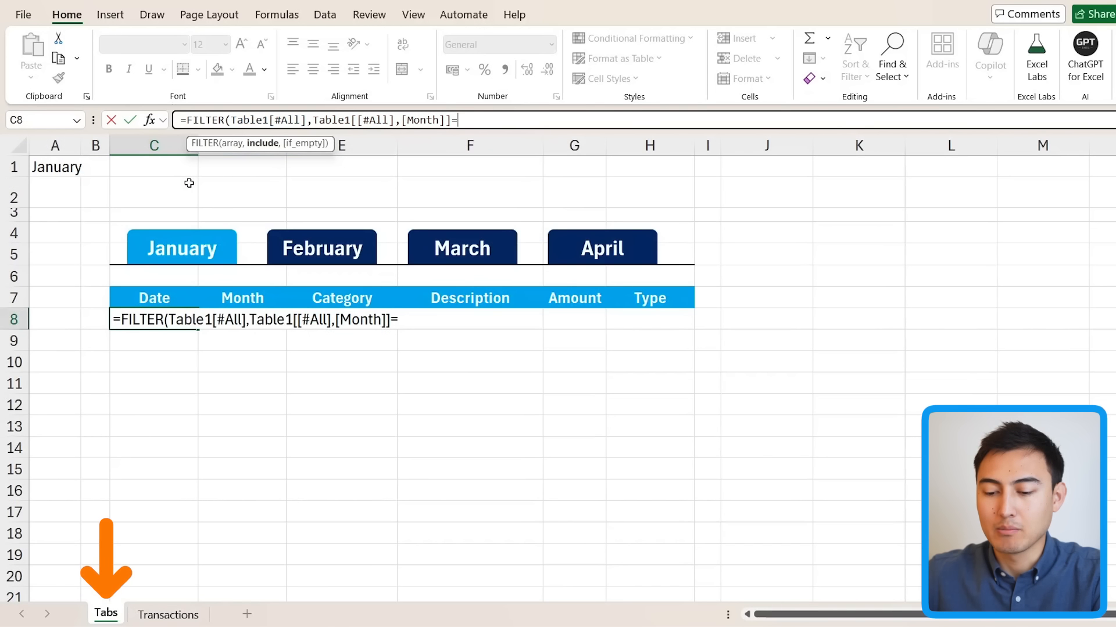
left_click(52, 168)
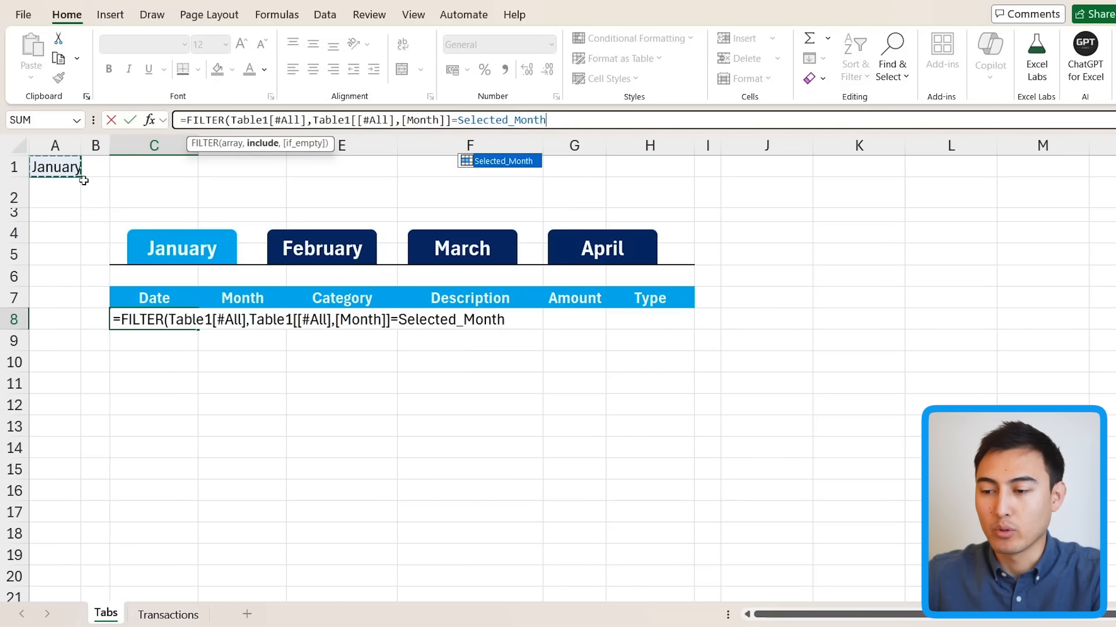
type(")")
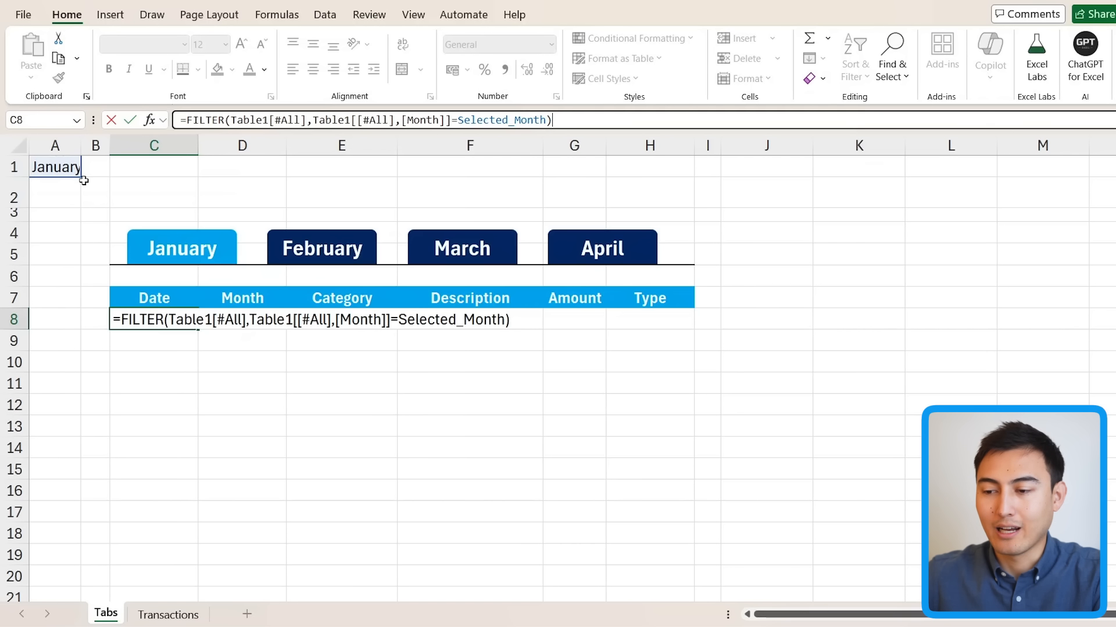
key("Return")
Step: Test the filter by changing A1 to February, then undo back to January
key("Up")
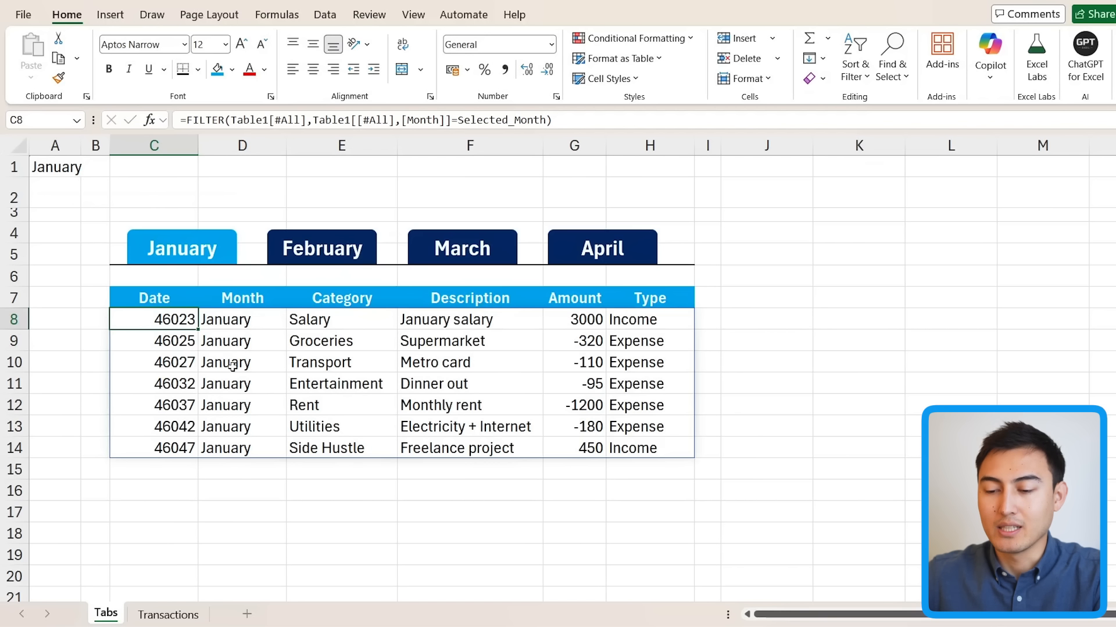
left_click(49, 168)
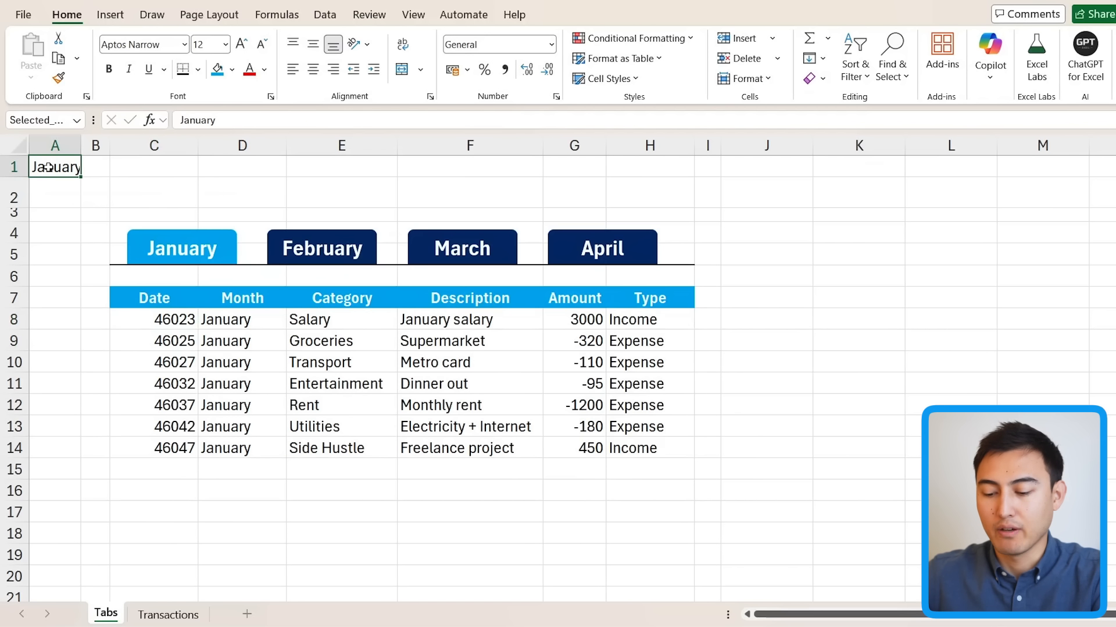
type("Februar")
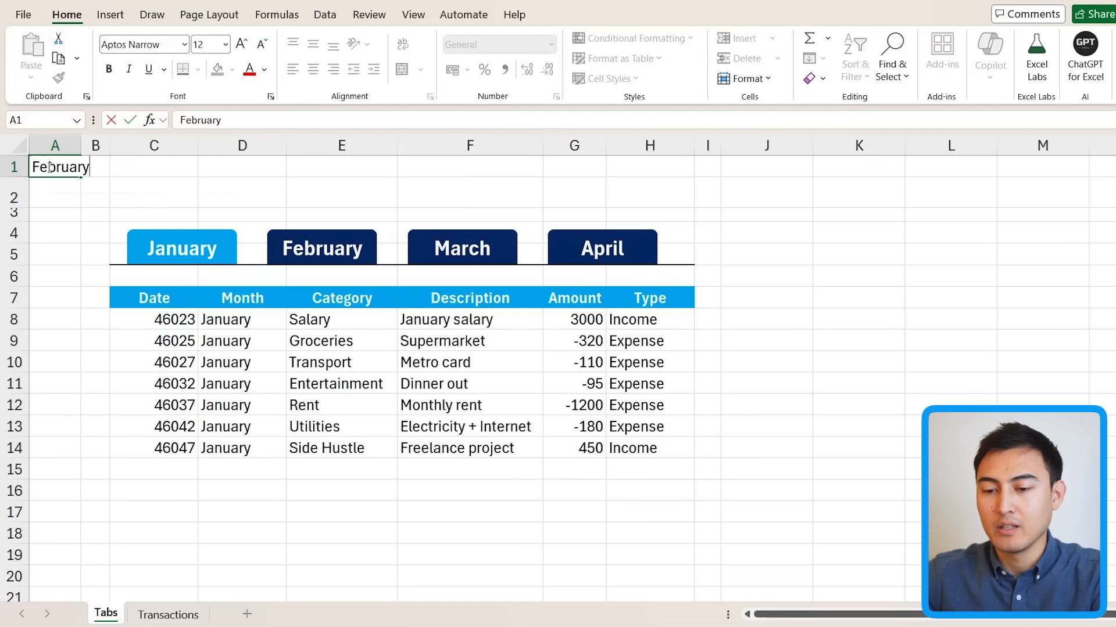
key("Return")
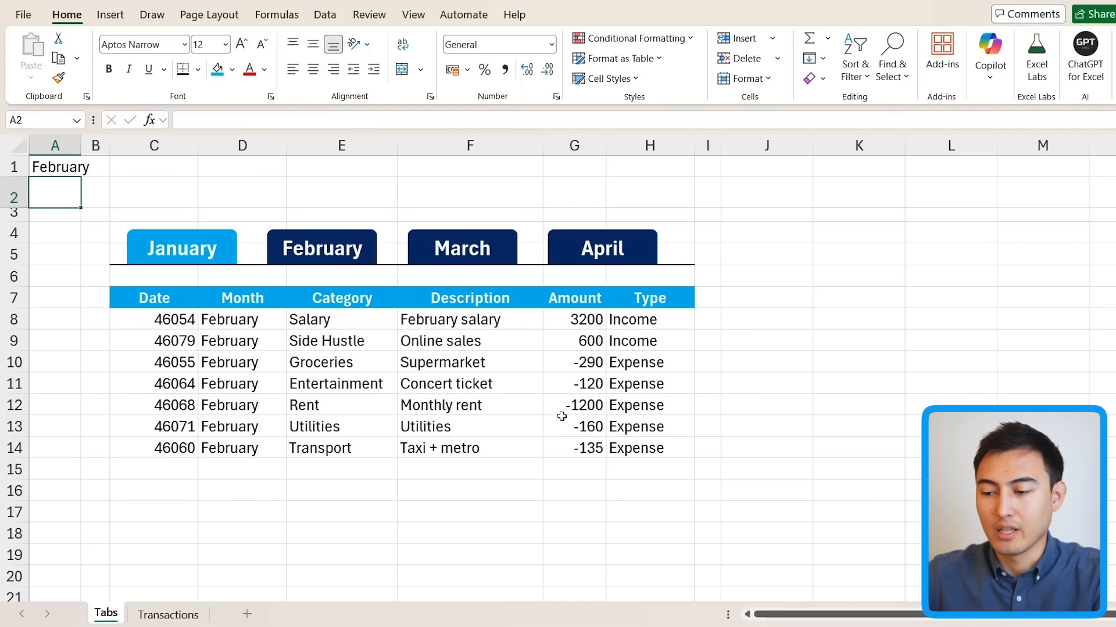
key("ctrl+z")
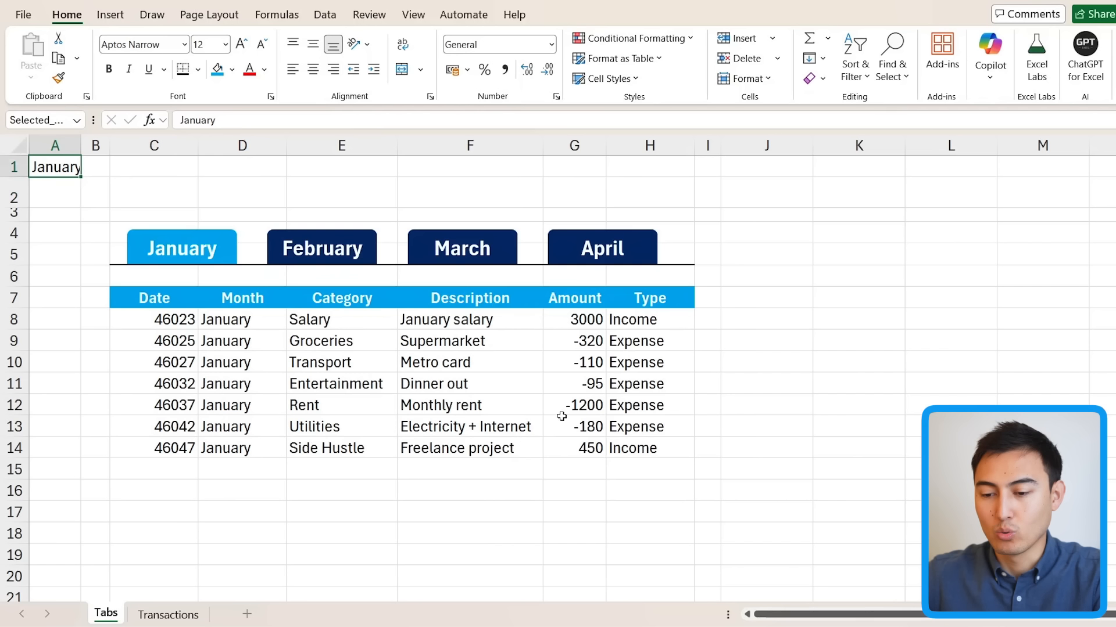
Step: Select the spilled date cells C8:C19 for number formatting
left_click(280, 385)
key("Left")
key("Up")
key("Up")
key("Up")
key("shift+Down")
key("shift+Down")
key("shift+Down")
key("shift+Down")
key("shift+Down")
key("shift+Down")
key("shift+Down")
key("shift+Down")
key("shift+Down")
left_click_drag(165, 321, 165, 359)
key("shift+Down")
key("shift+Down")
key("shift+Down")
key("shift+Down")
key("shift+Down")
key("shift+Down")
key("shift+Down")
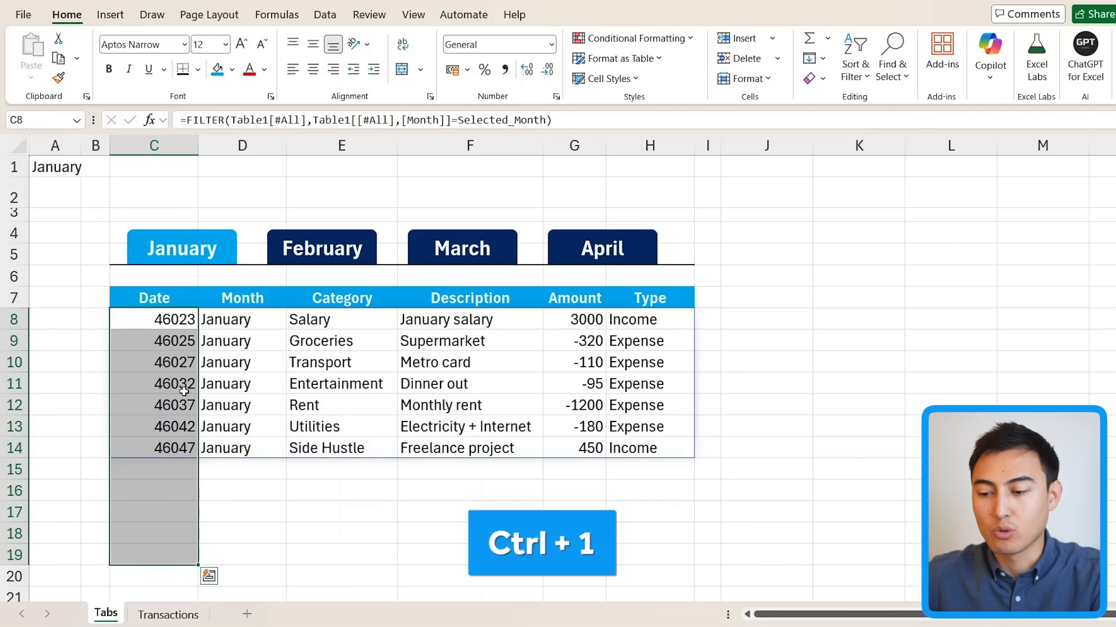
key("ctrl+1")
Step: Give the dates a custom dd-mm-yy format and centre C8:C14
left_click(325, 295)
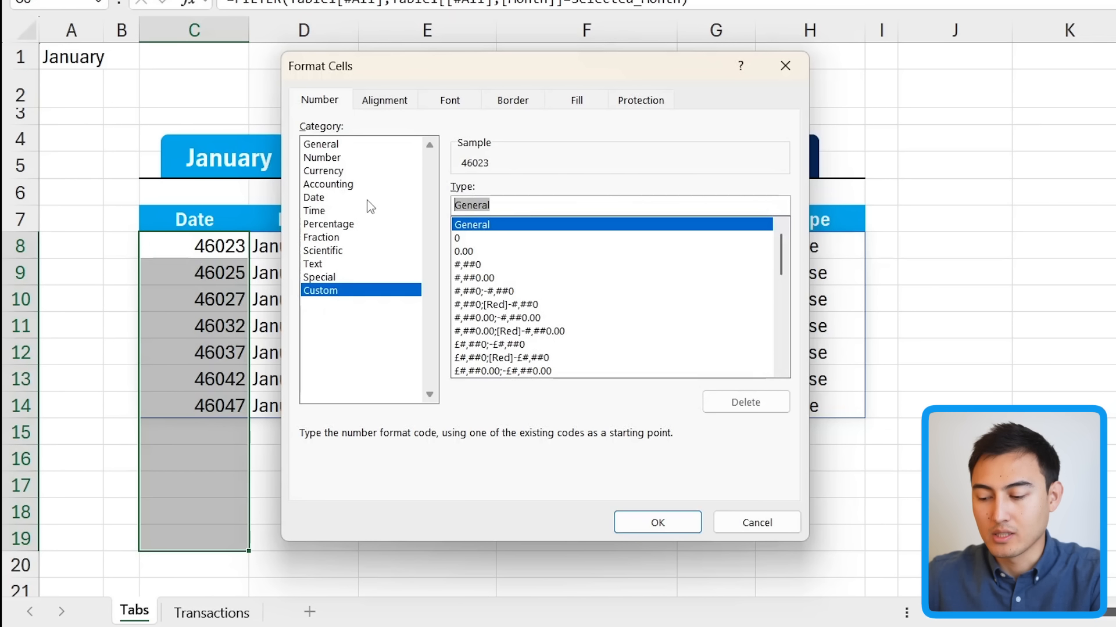
type("dd-mm-yy")
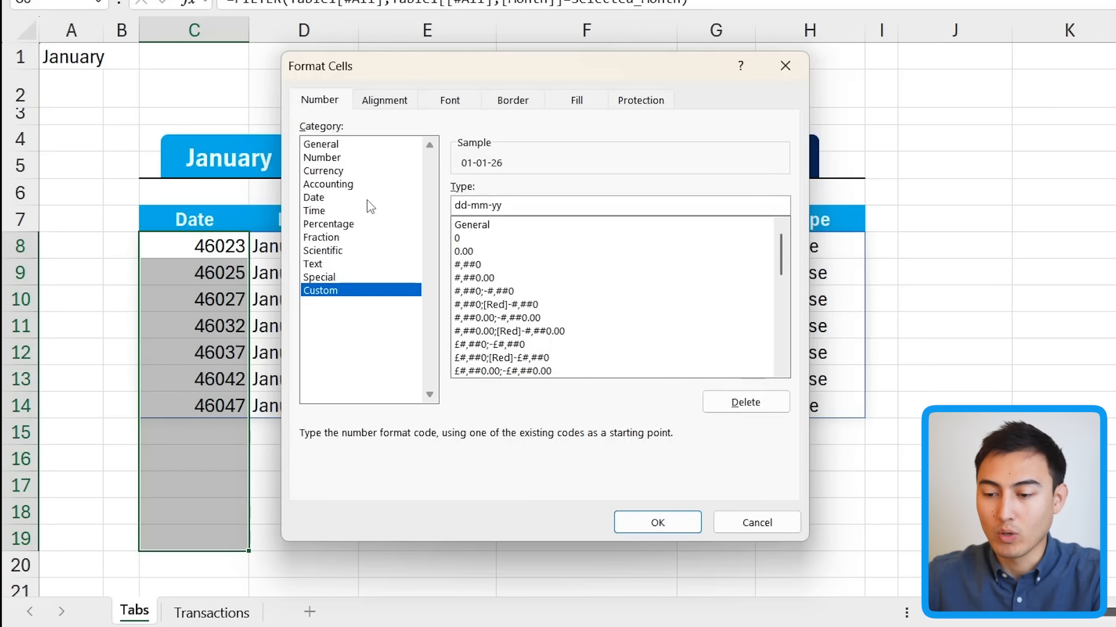
key("Return")
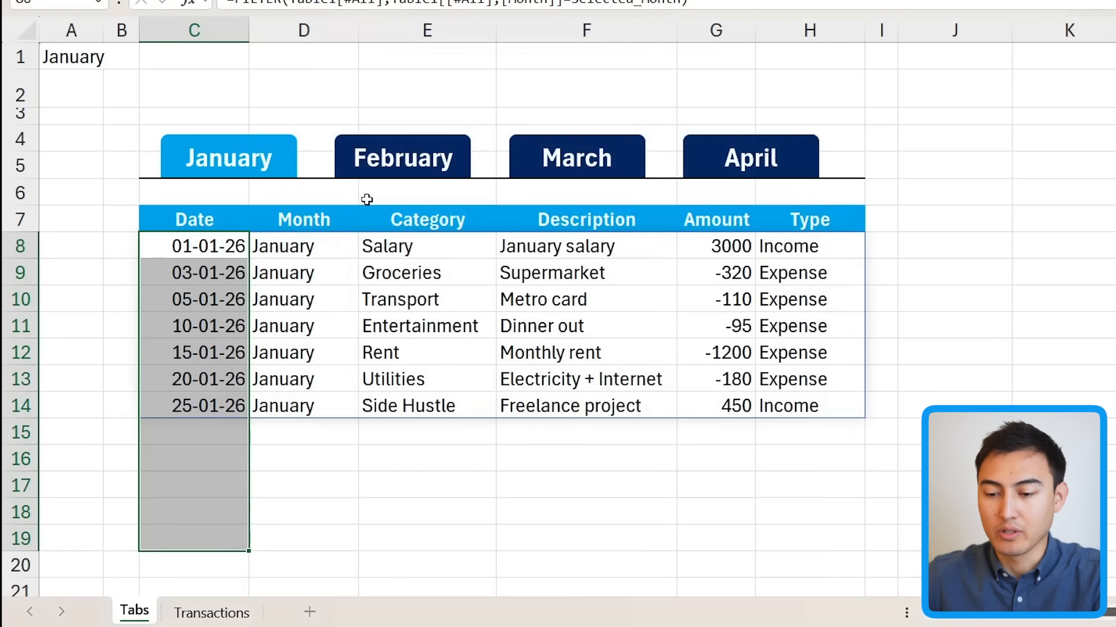
key("Up")
key("Down")
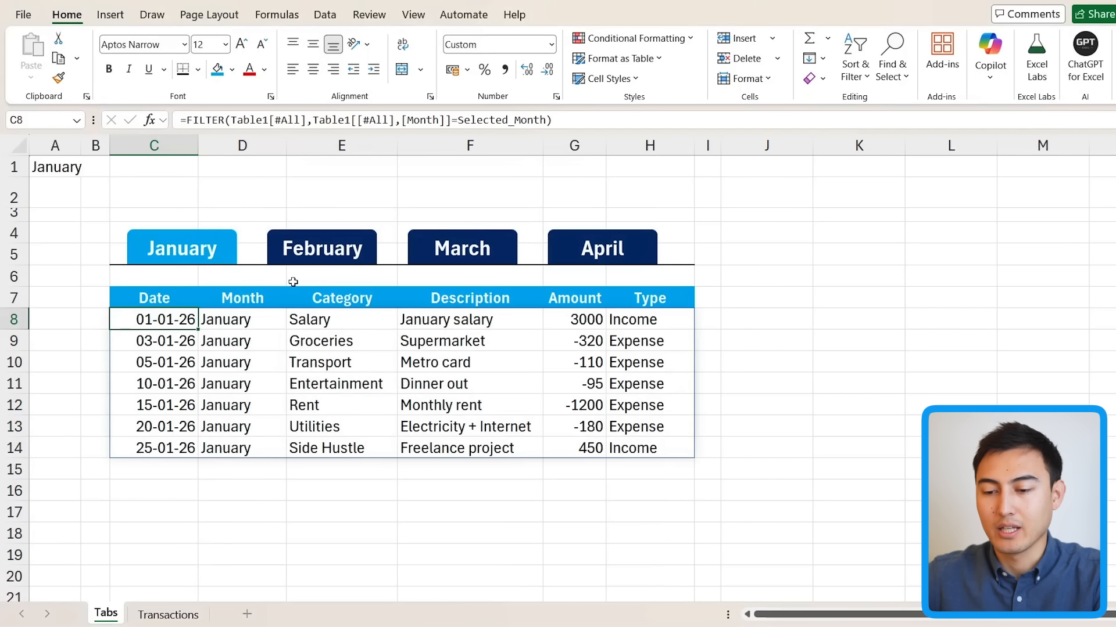
key("ctrl+shift+Down")
left_click(313, 70)
key("Right")
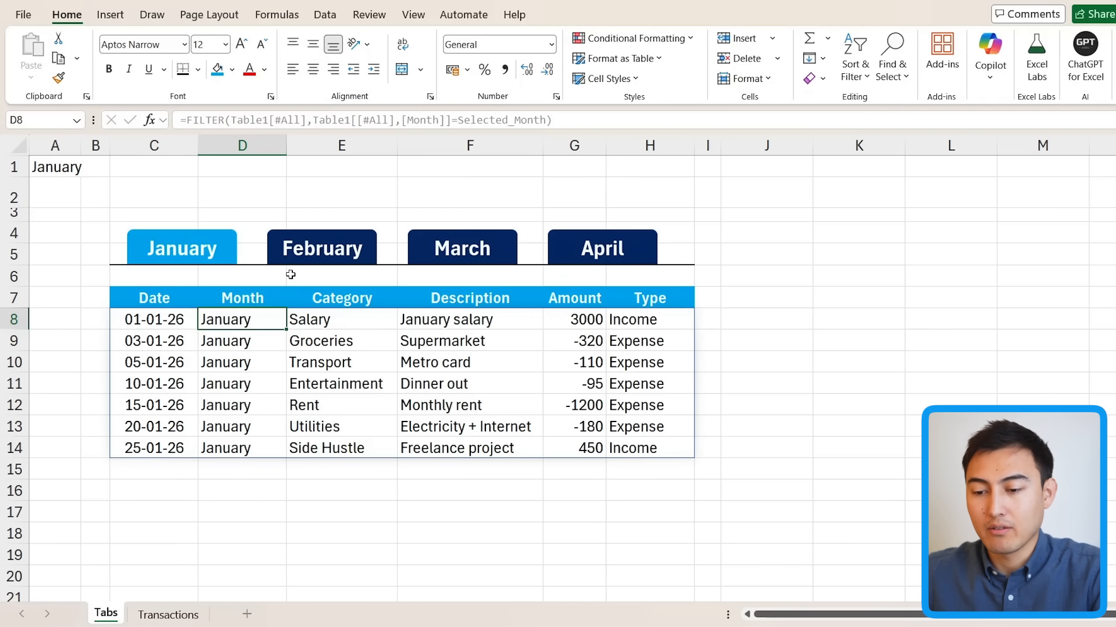
left_click(347, 240)
left_click(353, 191)
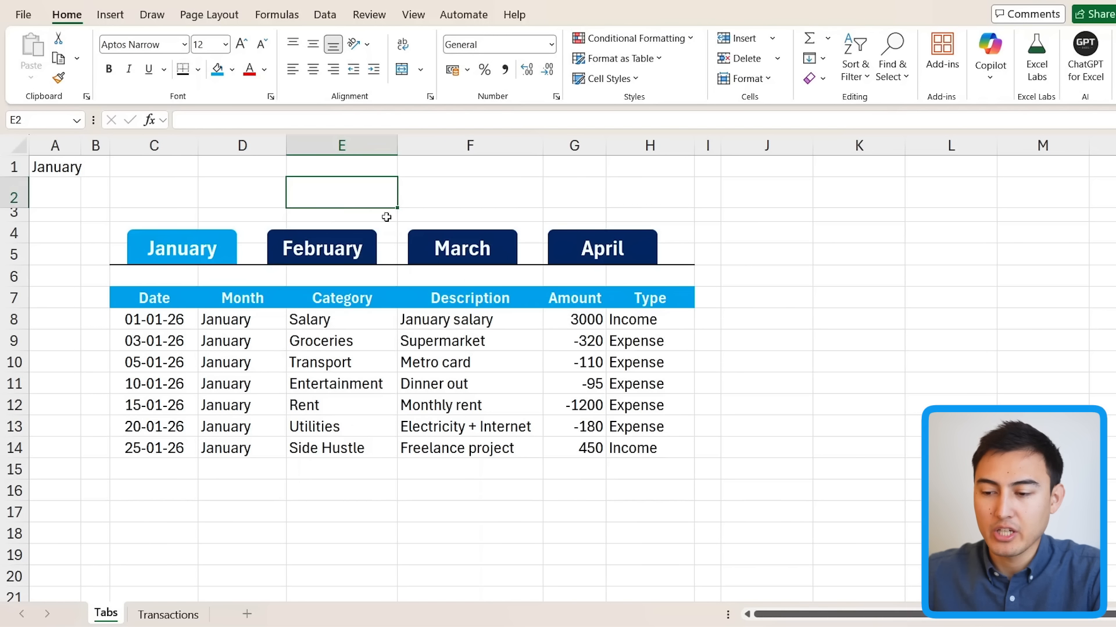
left_click(453, 256)
left_click(790, 319)
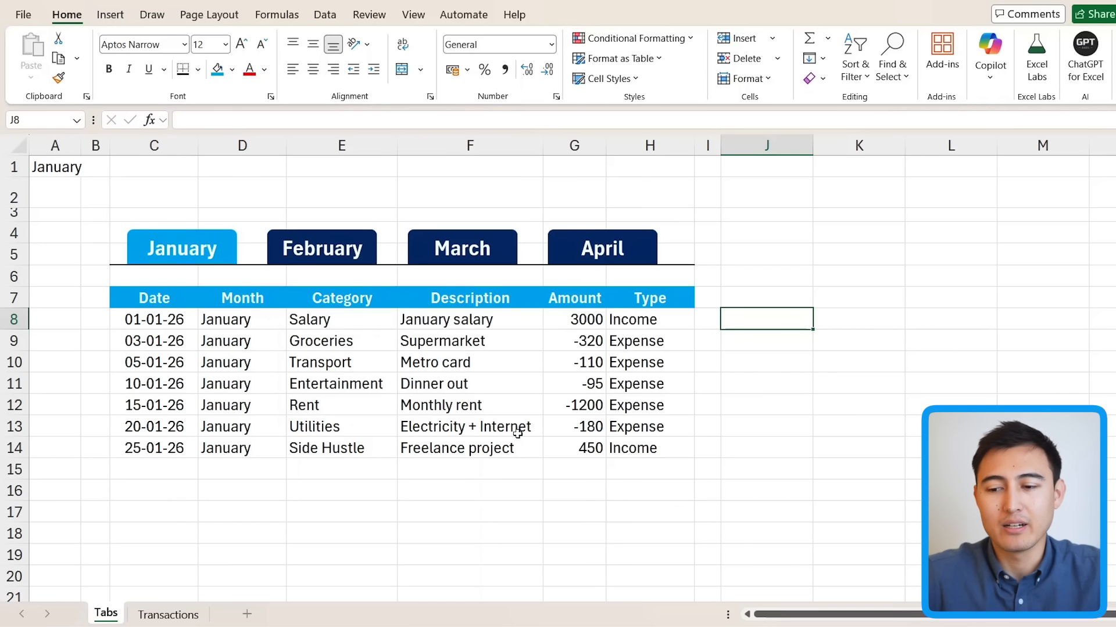
left_click(154, 298)
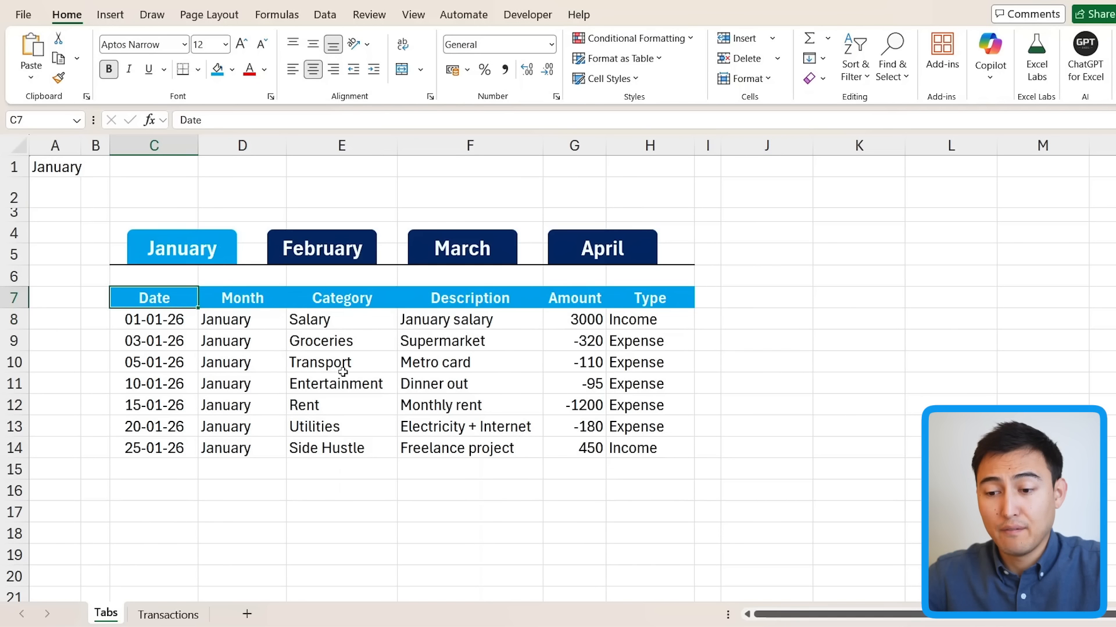
Step: Name the January and February tab shapes Tab_January and Tab_February
right_click(235, 251)
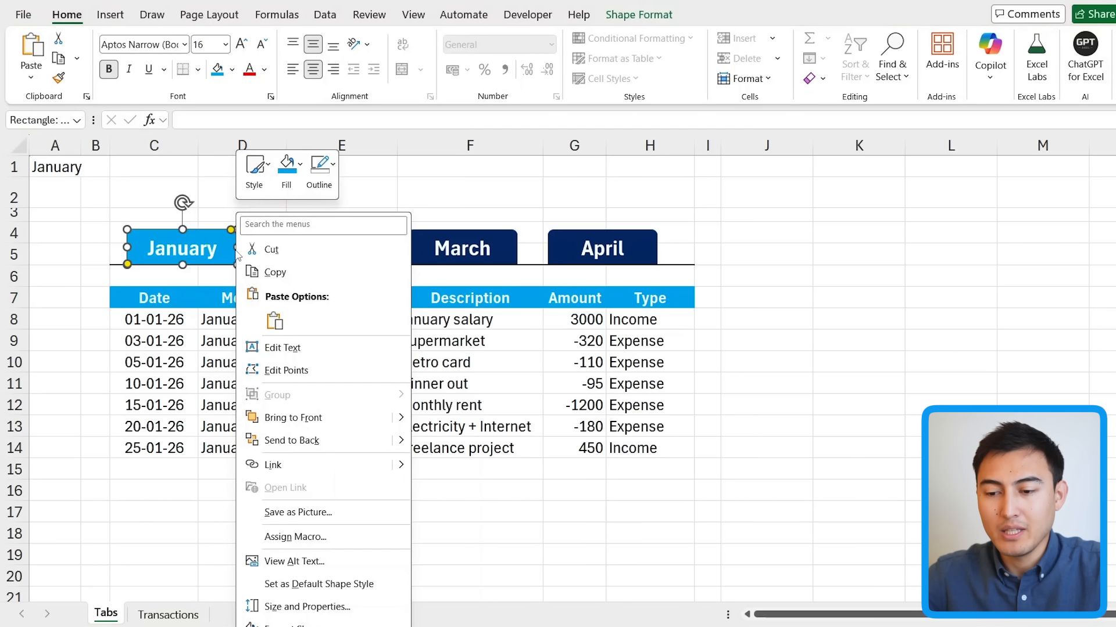
left_click(55, 119)
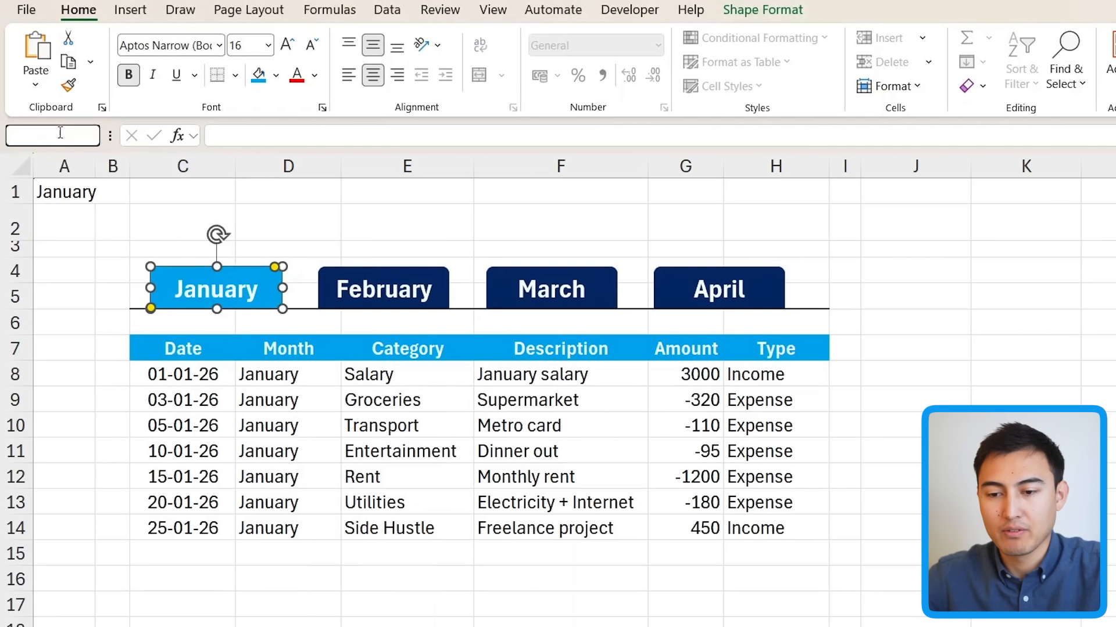
type("Ta")
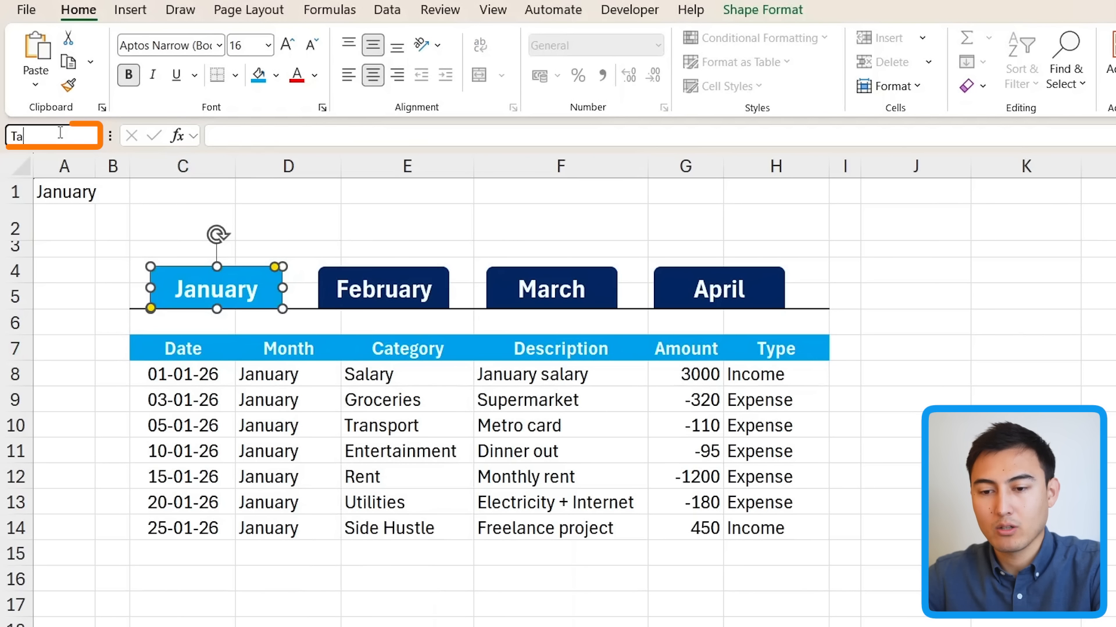
type("b_January")
key("Return")
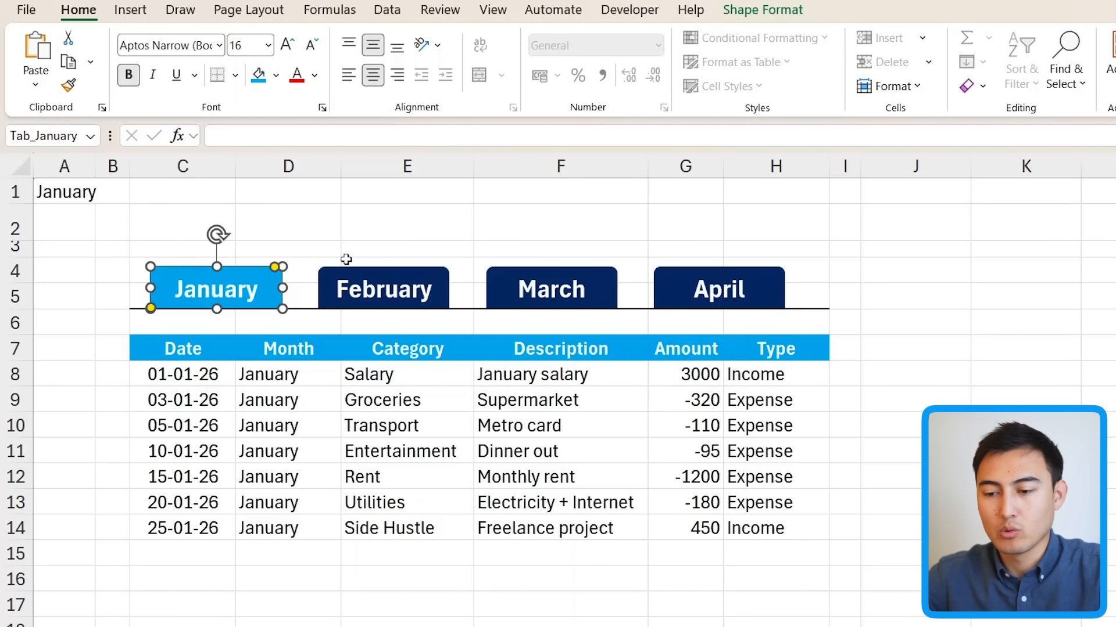
left_click(329, 271)
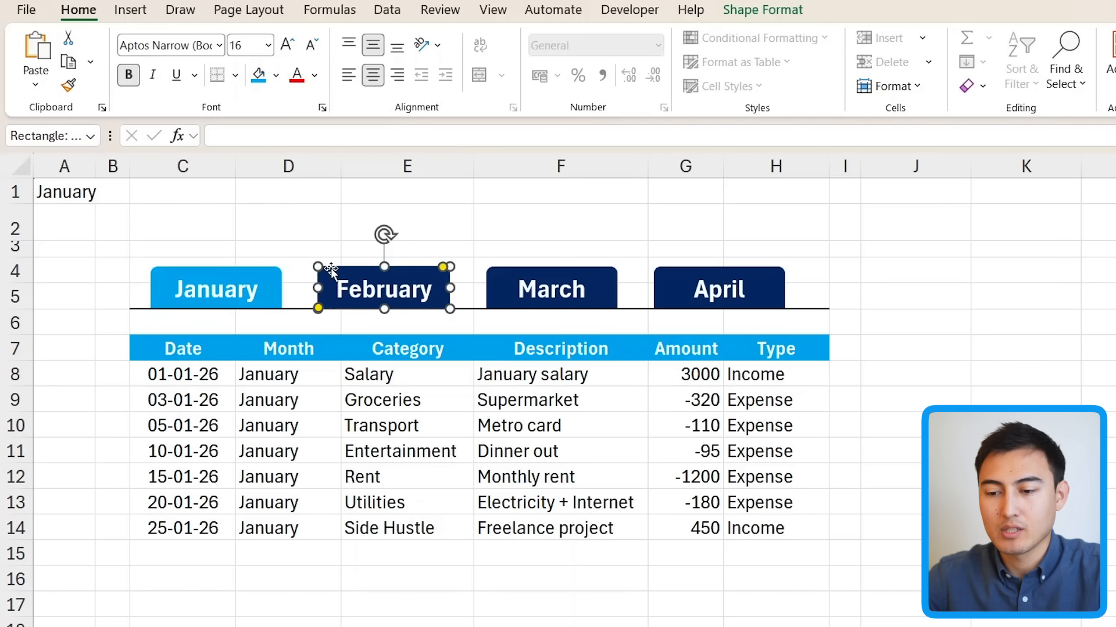
left_click(51, 137)
type("Tab")
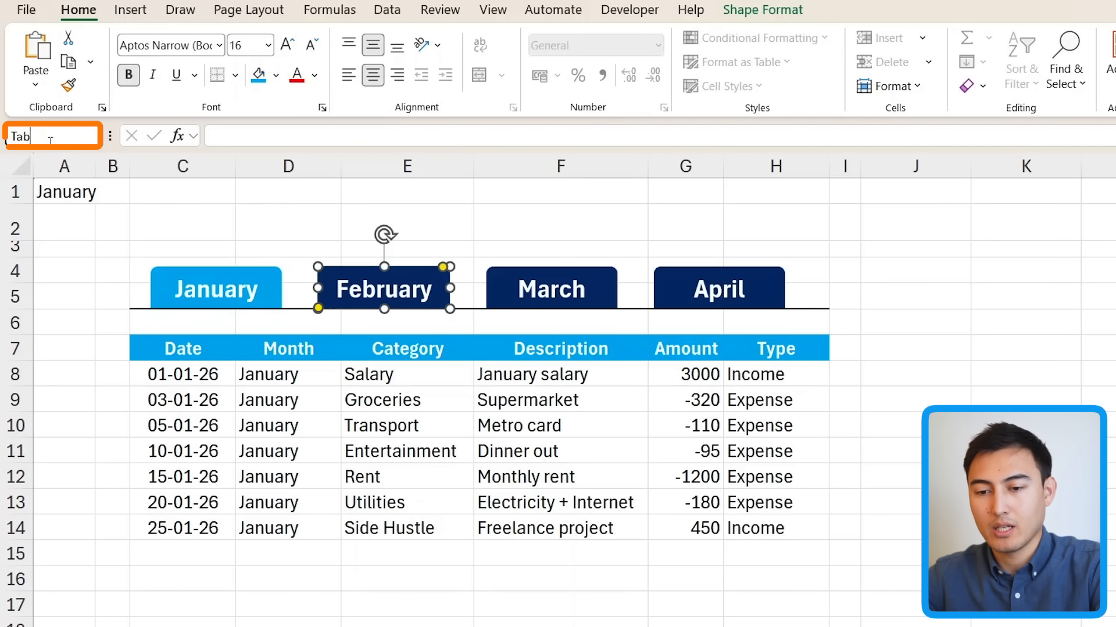
type("_February")
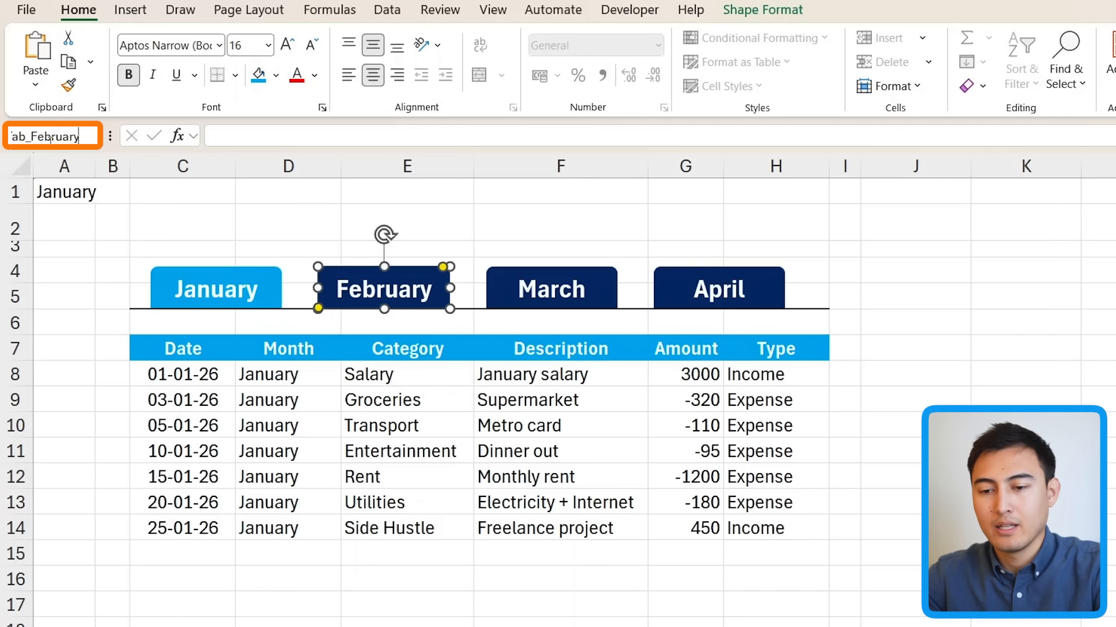
key("Return")
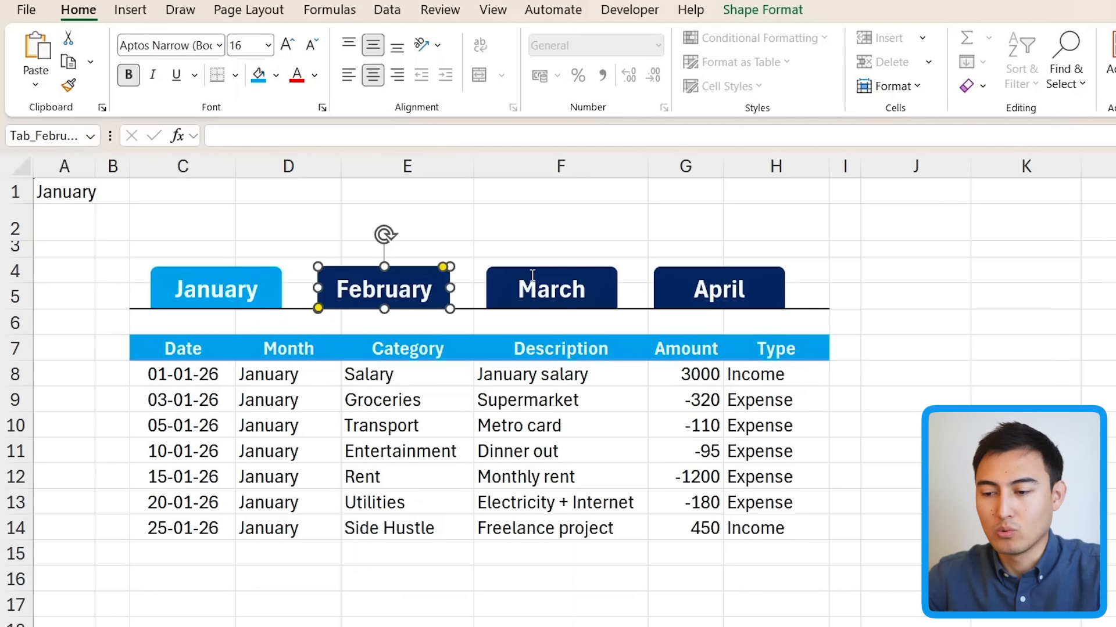
Step: Name the March and April tab shapes Tab_March and Tab_April
left_click(532, 276)
left_click(51, 136)
type("Tab_March")
key("Return")
left_click(697, 291)
left_click(50, 136)
type("Tab_April")
key("Return")
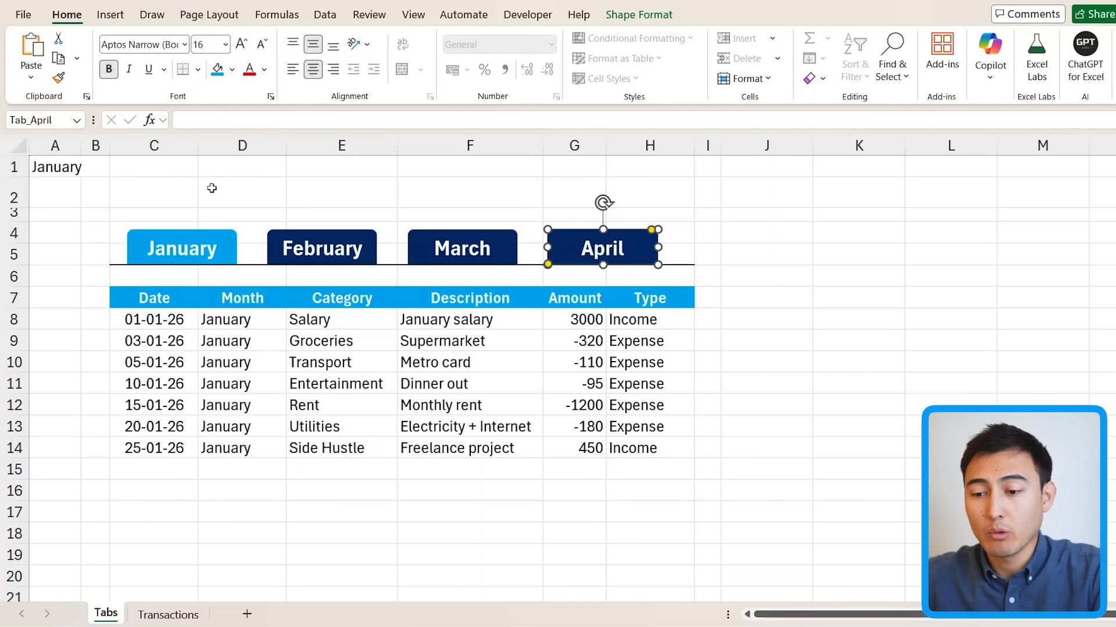
left_click(211, 187)
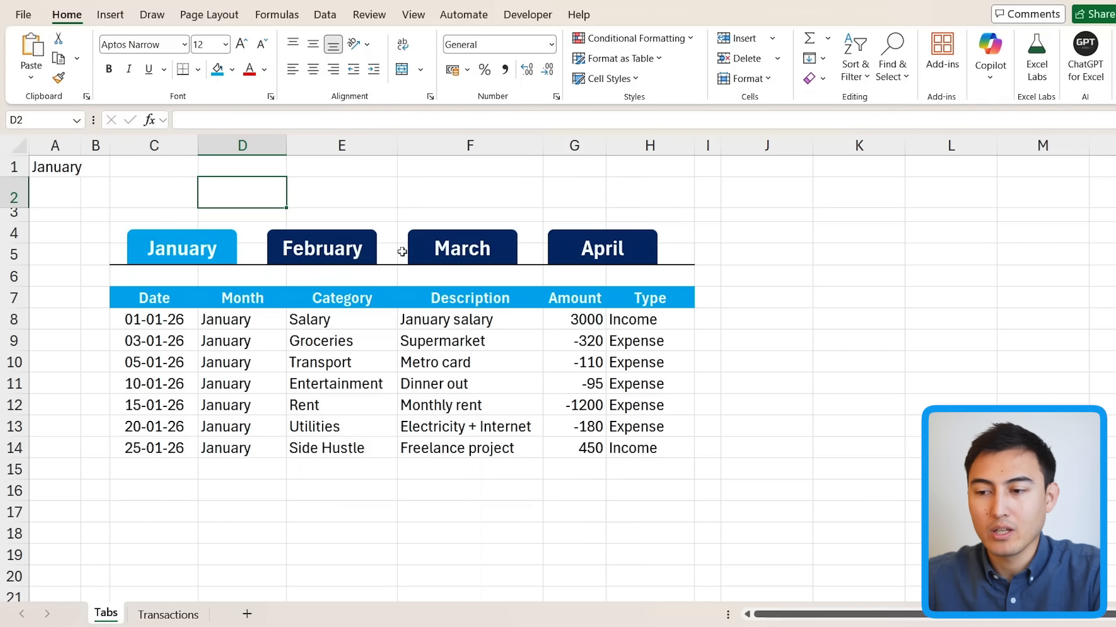
left_click(527, 14)
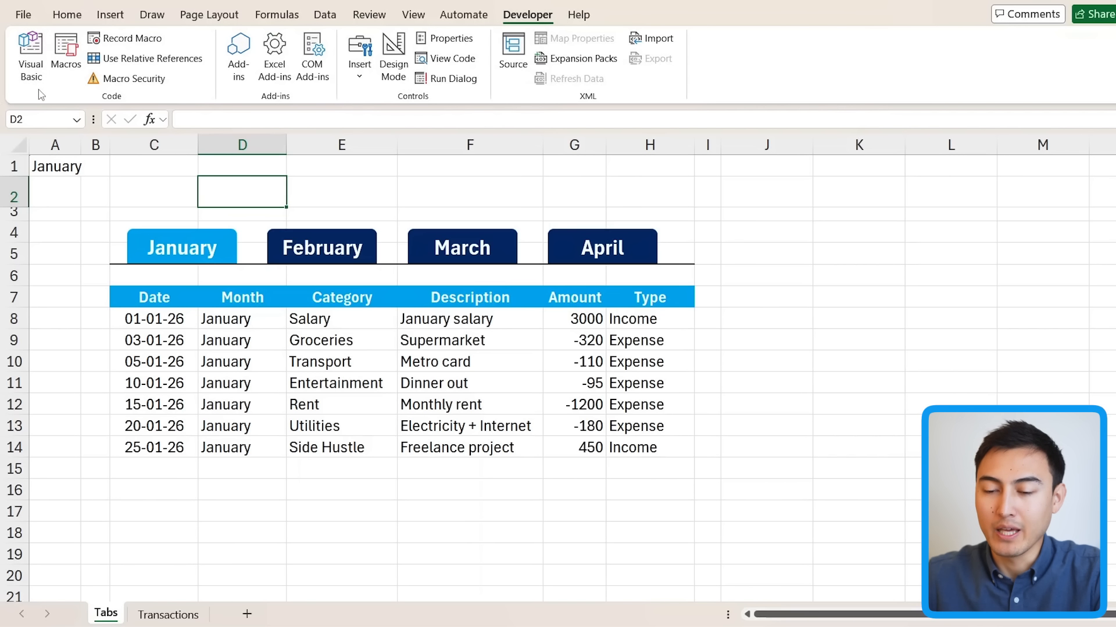
left_click(61, 19)
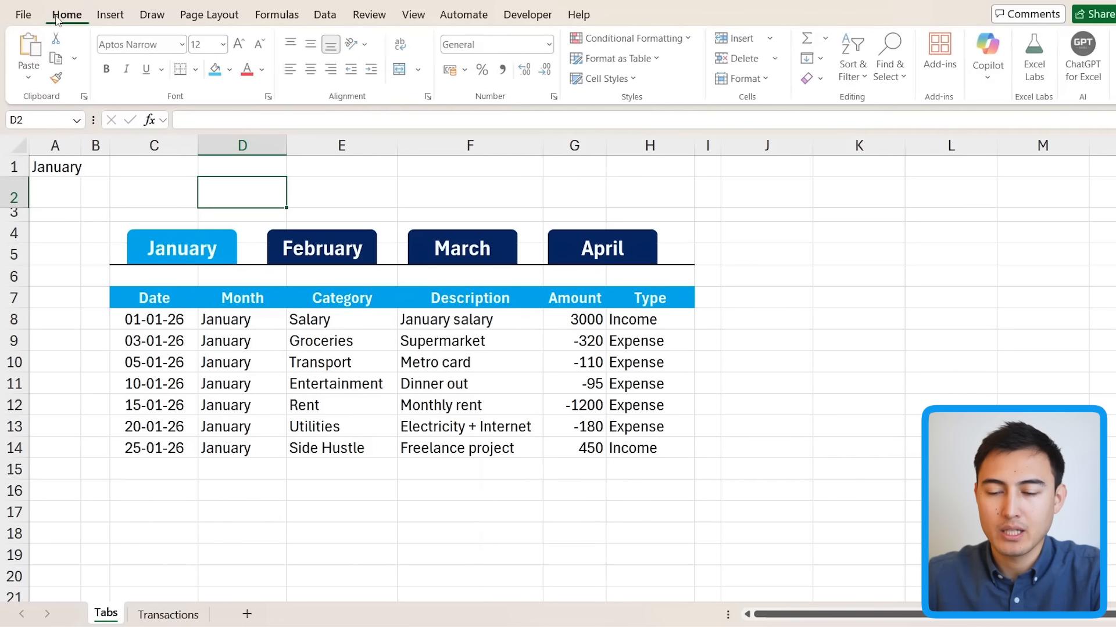
Step: Turn on the Developer tab through Customize the Ribbon and launch the Visual Basic editor
right_click(244, 100)
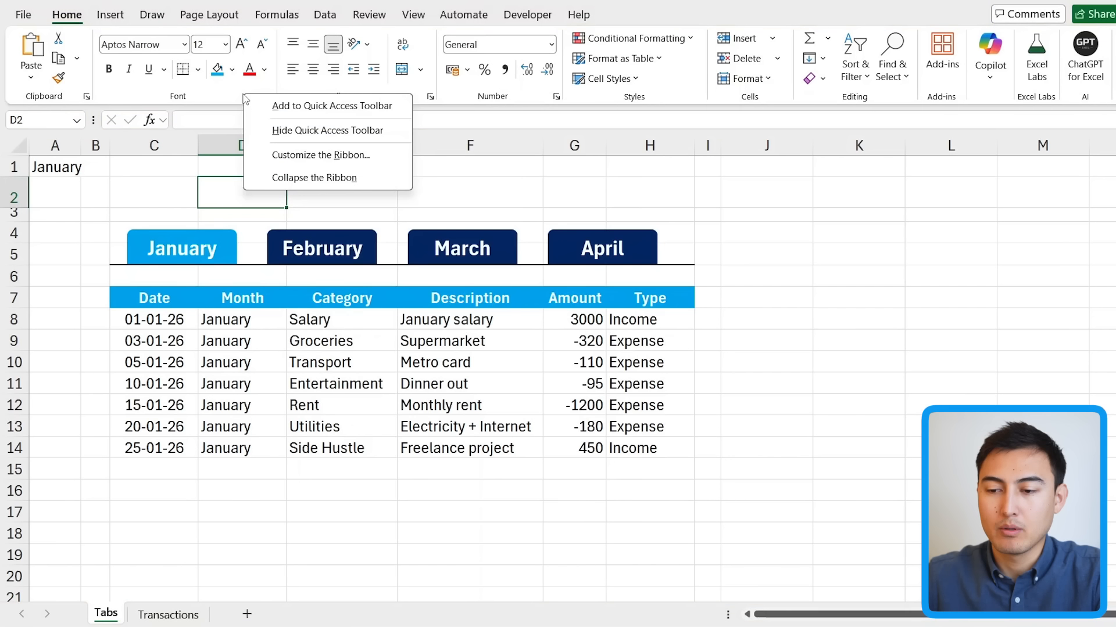
left_click(299, 162)
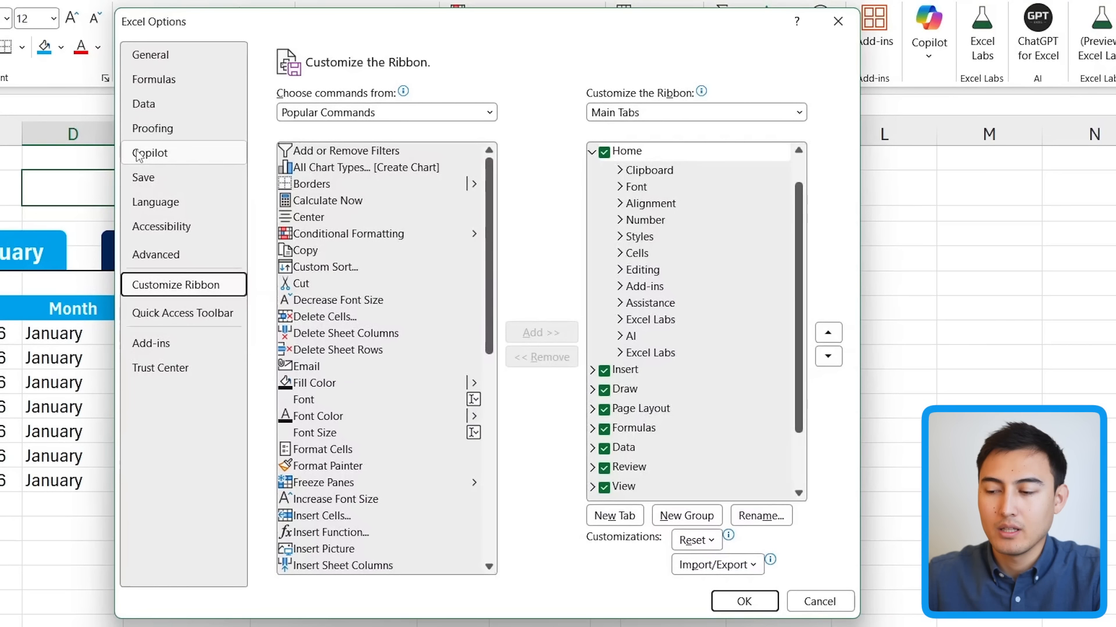
scroll(703, 472, "down", 2)
left_click(604, 453)
left_click(604, 453)
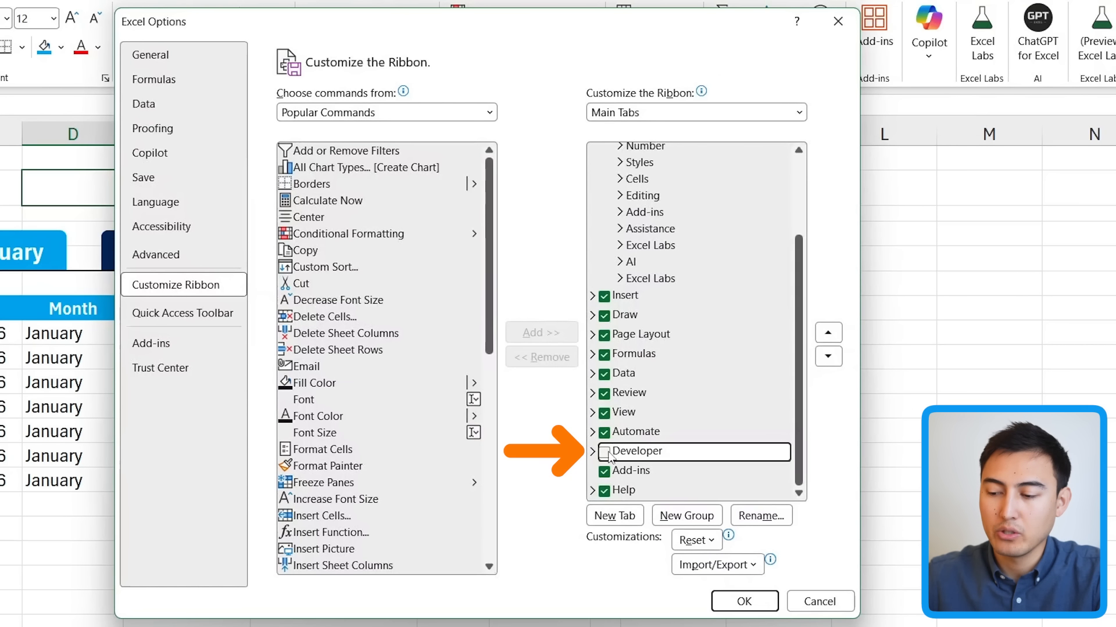
left_click(604, 453)
left_click(744, 601)
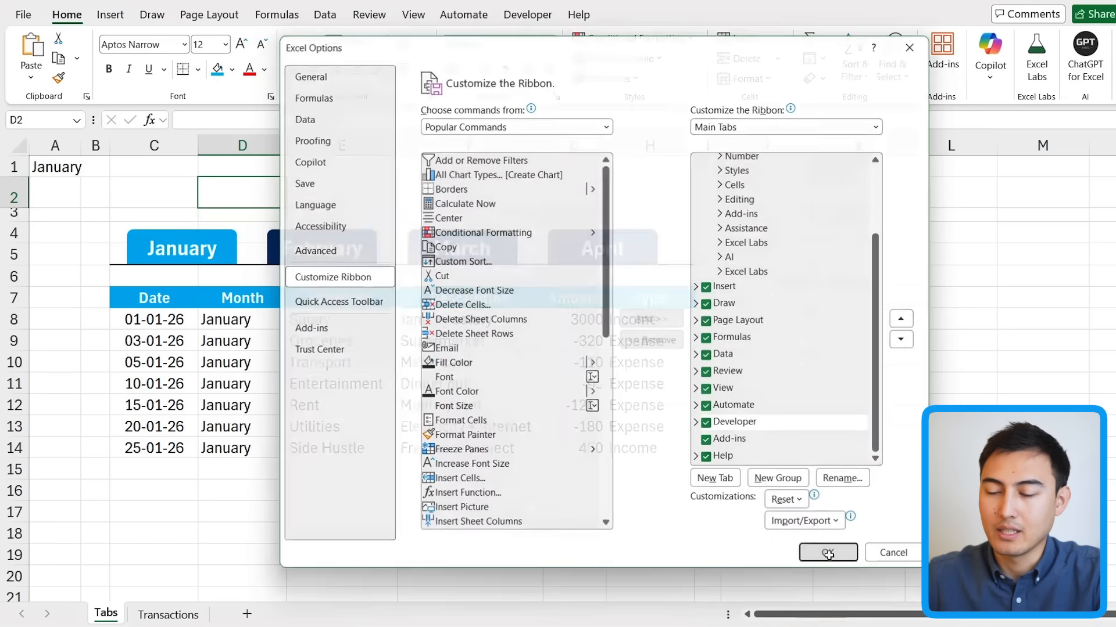
left_click(527, 15)
left_click(24, 55)
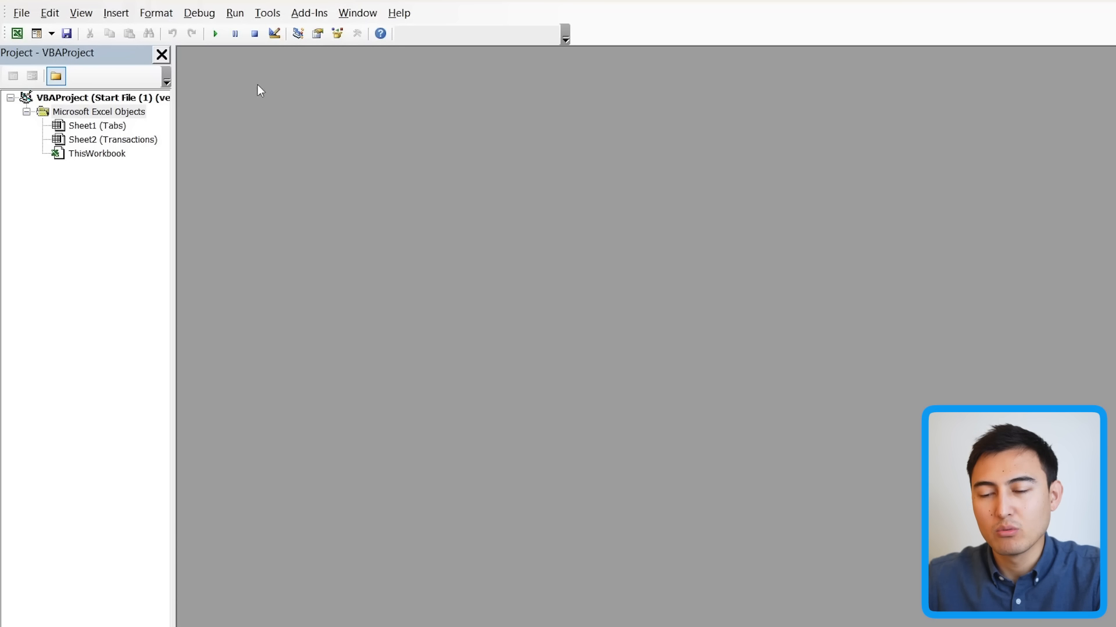
Step: Insert Module1 and paste in the SetMonthAndHighlight helper and TabJanuary–TabApril macros
left_click(114, 12)
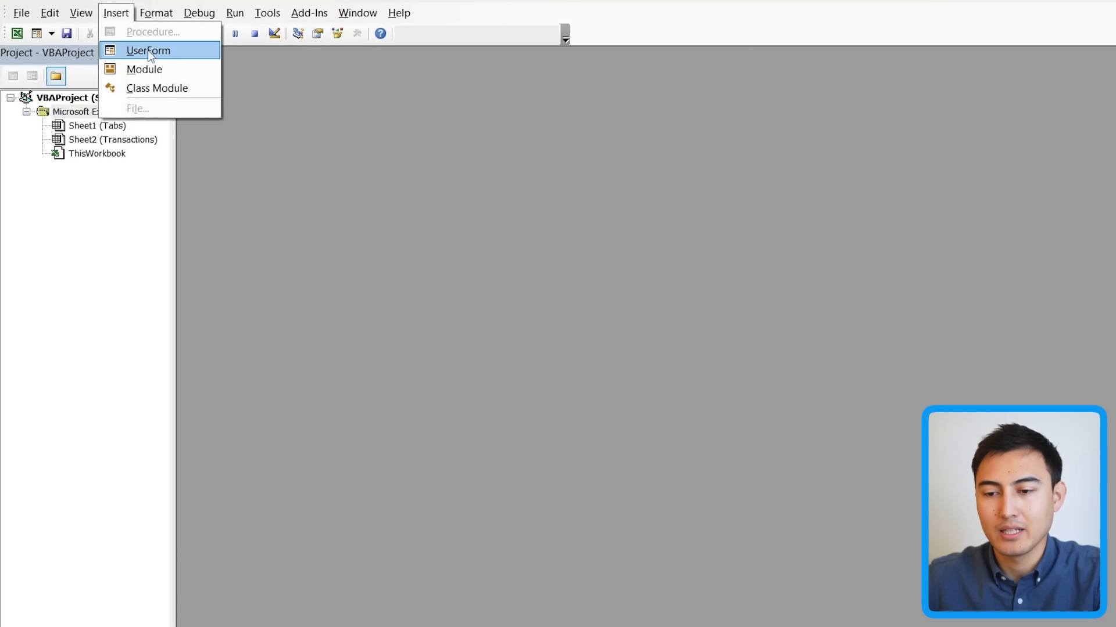
left_click(157, 68)
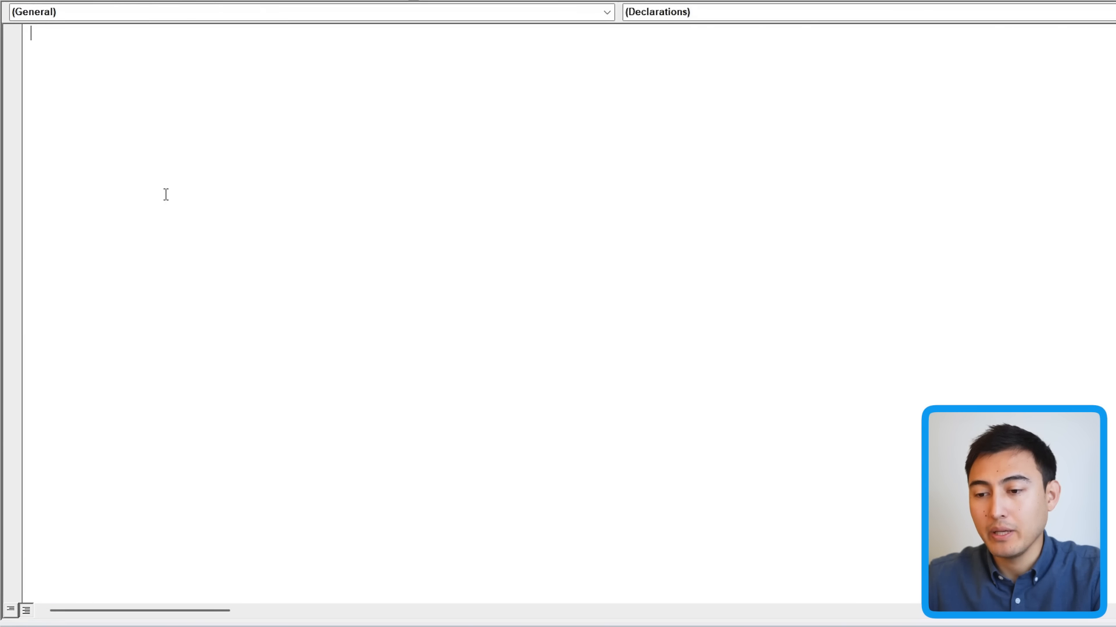
key("ctrl+v")
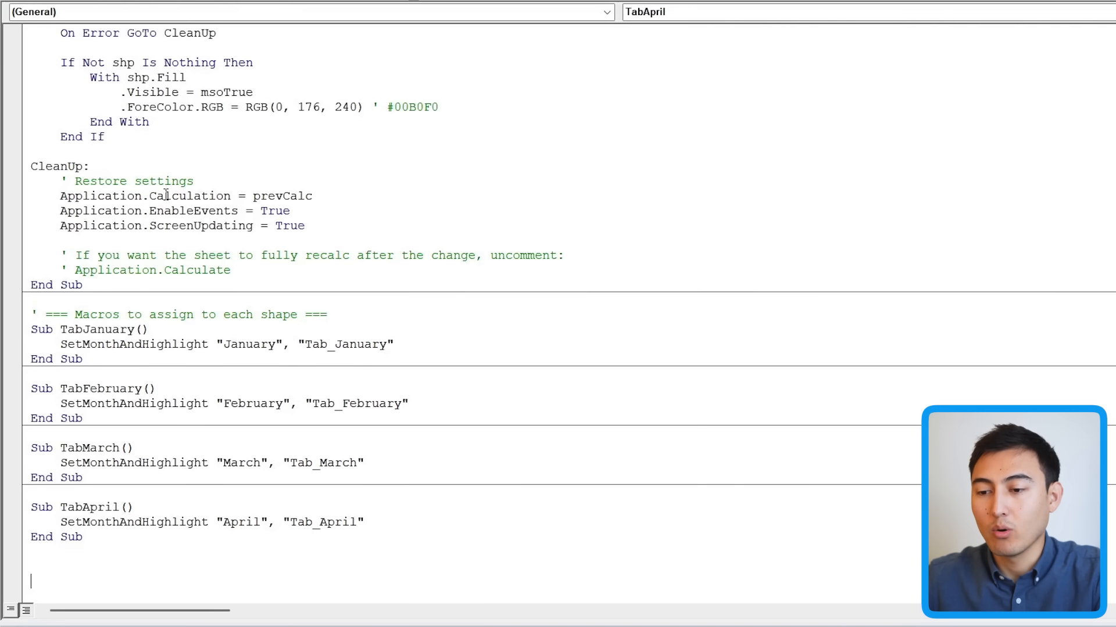
scroll(165, 194, "up", 15)
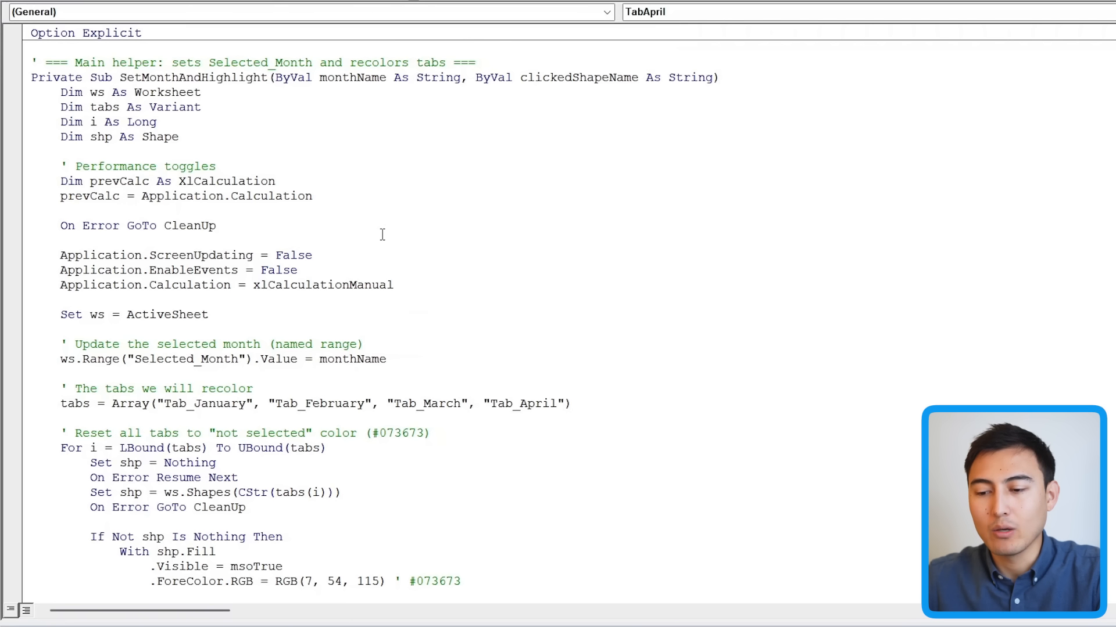
scroll(382, 234, "down", 4)
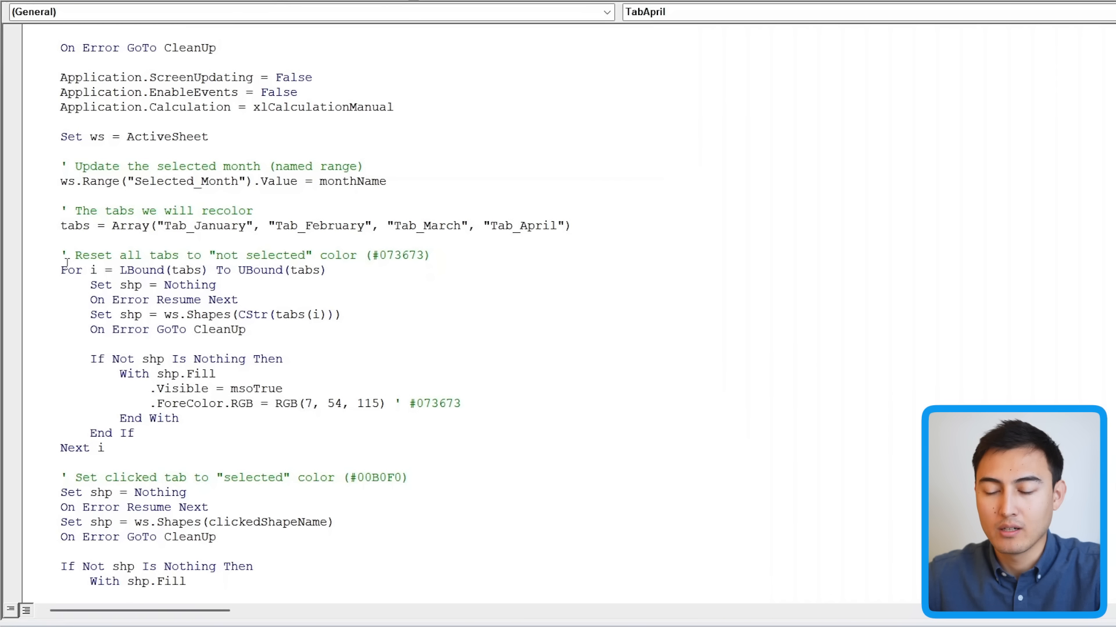
Step: Review the SetMonthAndHighlight comments and its #00B0F0 highlight colour code
left_click_drag(372, 255, 423, 256)
scroll(407, 274, "down", 3)
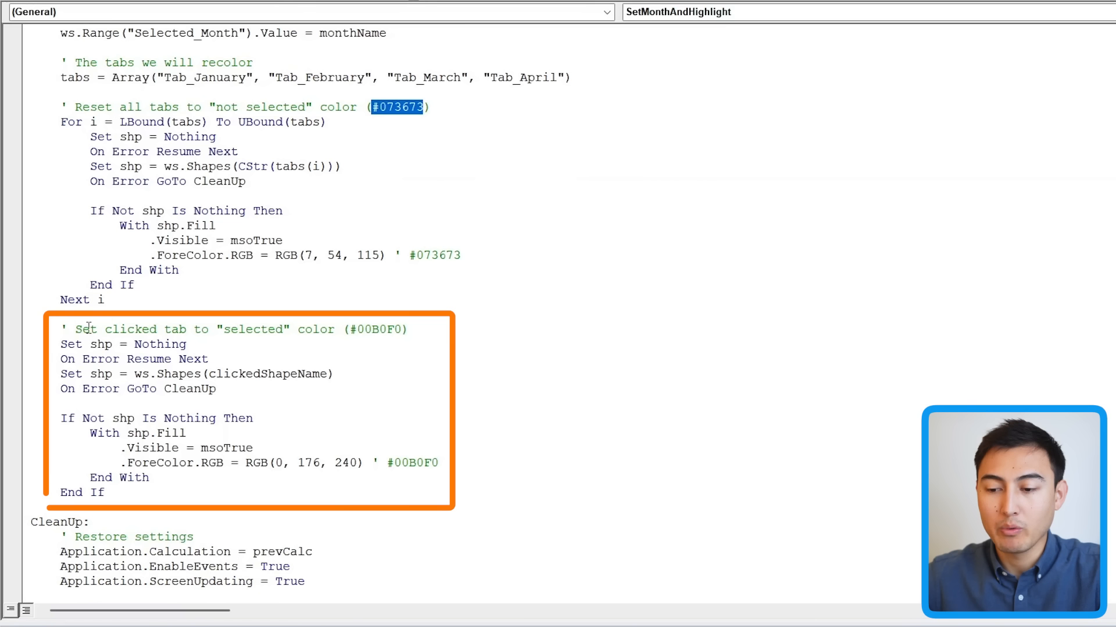
double_click(231, 334)
left_click(238, 334)
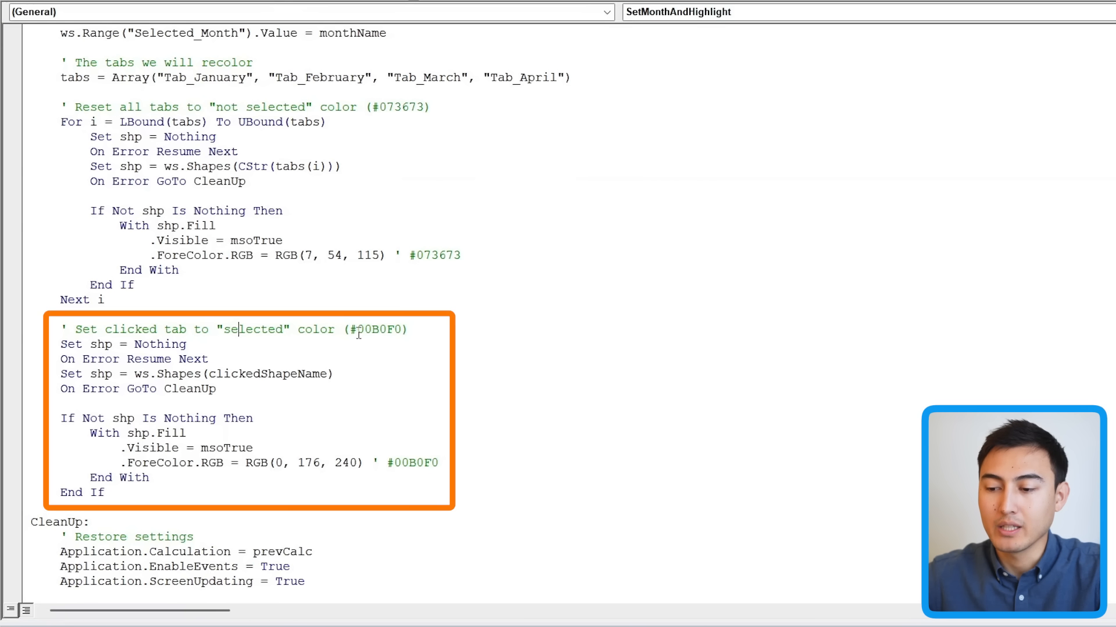
double_click(366, 330)
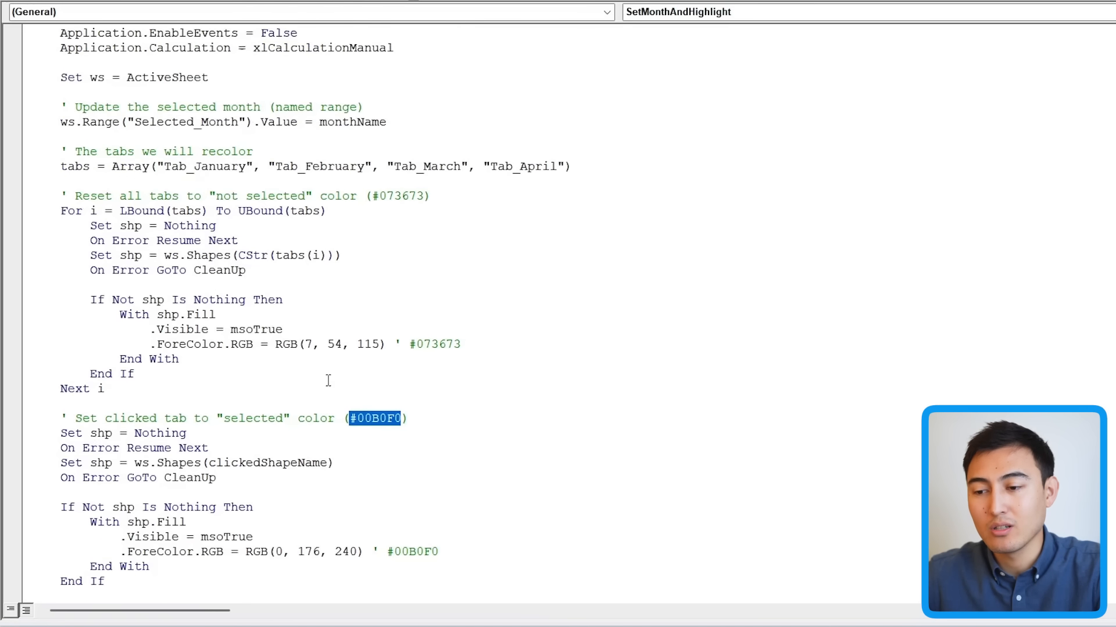
Step: Walk through the Selected_Month range update and the list of tab names from Tab_January onward
scroll(328, 381, "up", 2)
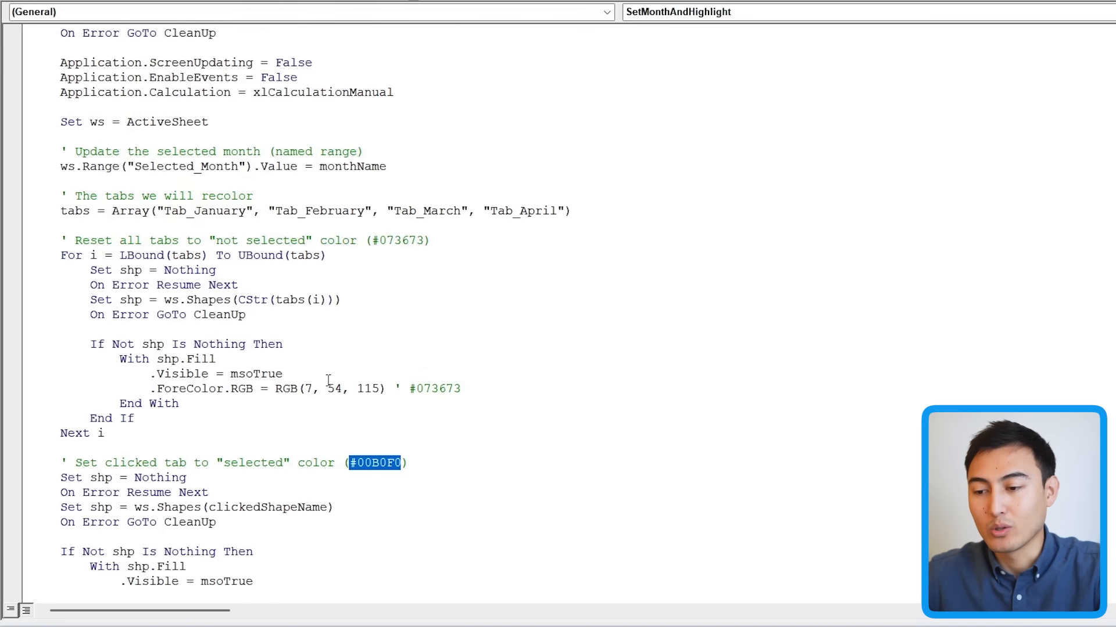
scroll(328, 380, "up", 3)
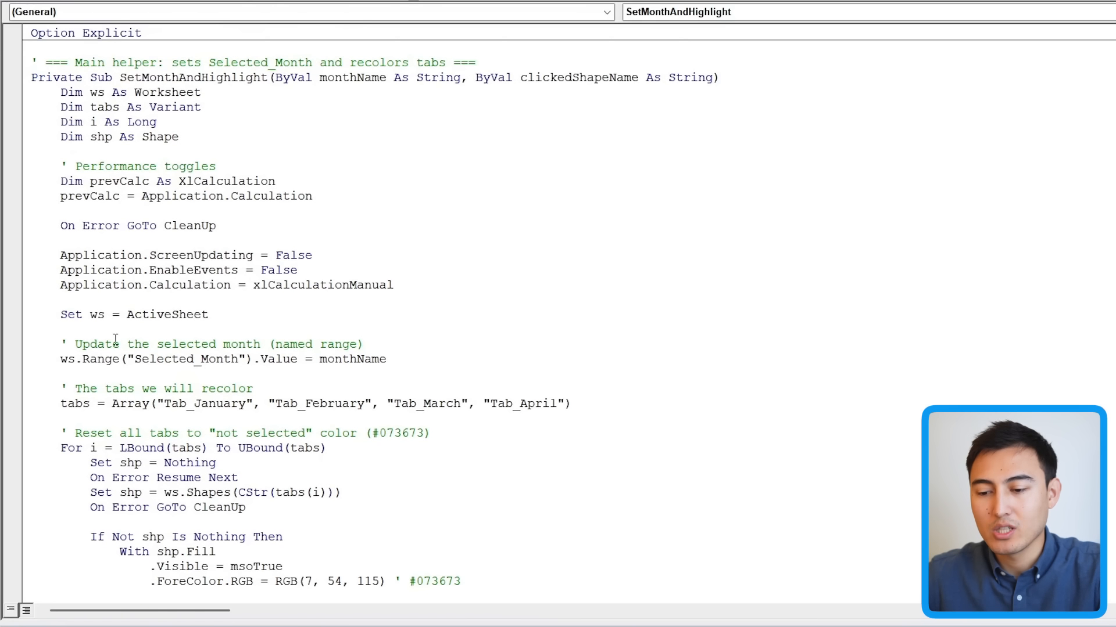
left_click_drag(134, 359, 239, 358)
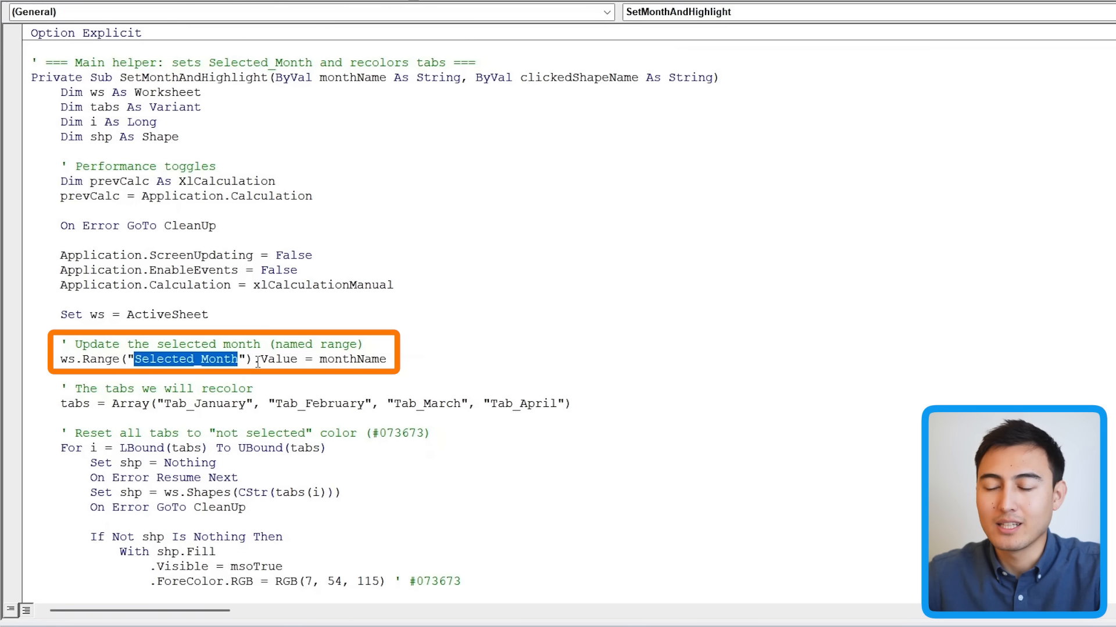
left_click(257, 361)
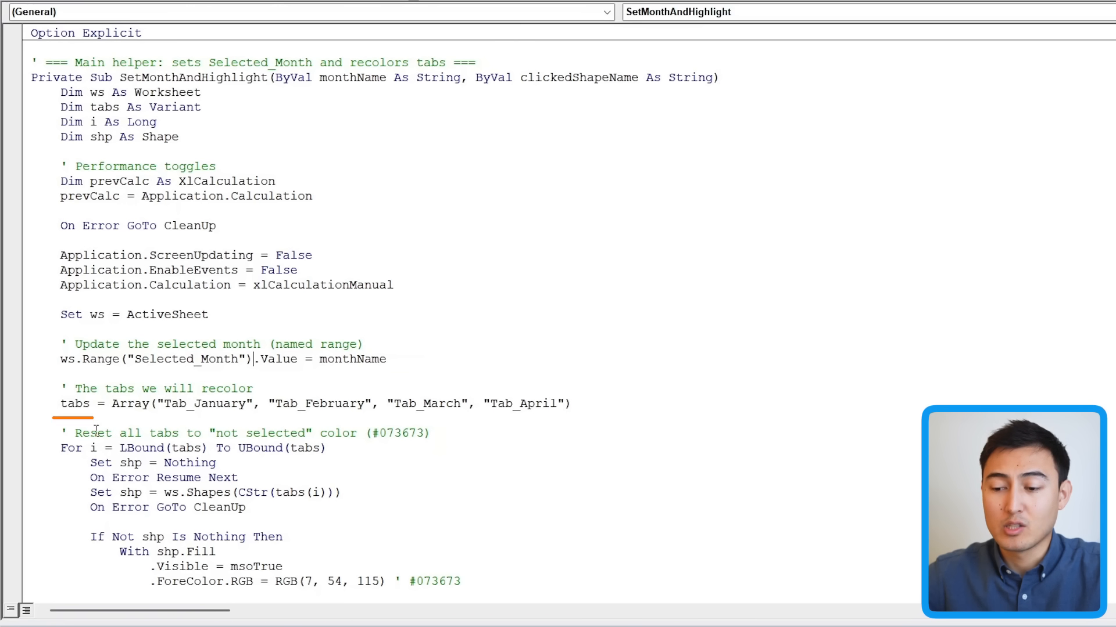
left_click_drag(165, 409, 401, 404)
left_click(238, 403)
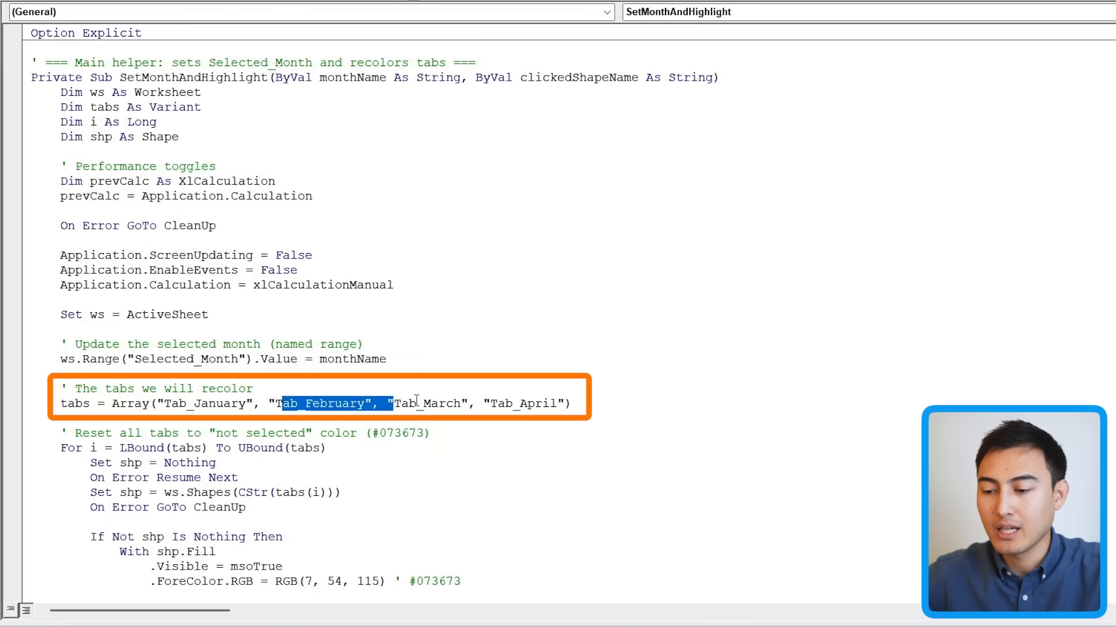
left_click(431, 404)
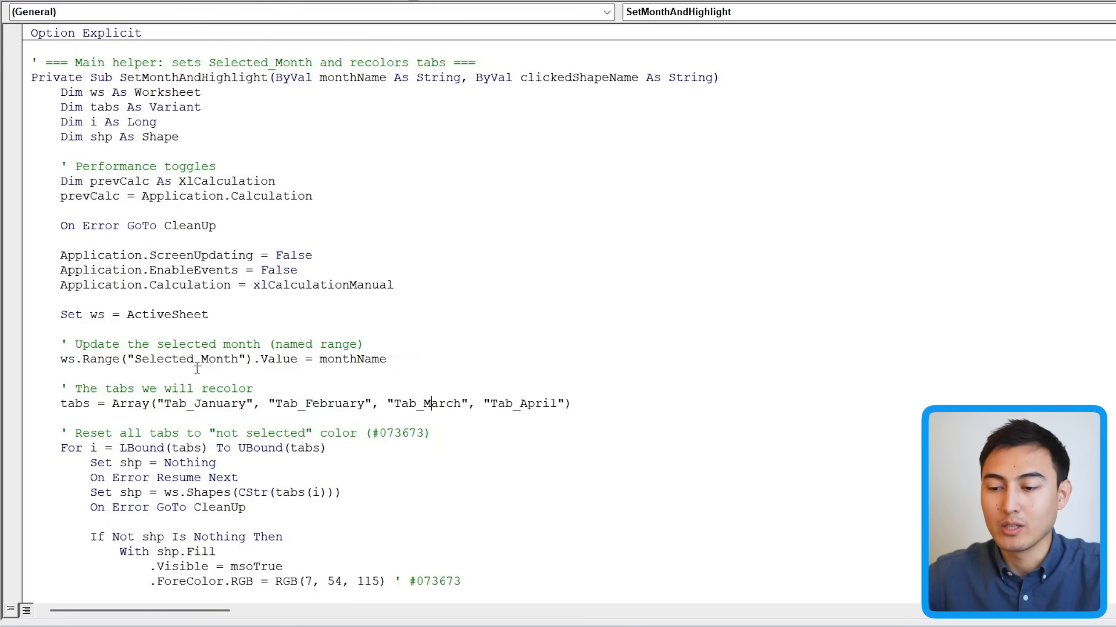
Step: Review the four month macros TabJanuary to TabApril, then close the VBA editor
scroll(197, 367, "down", 15)
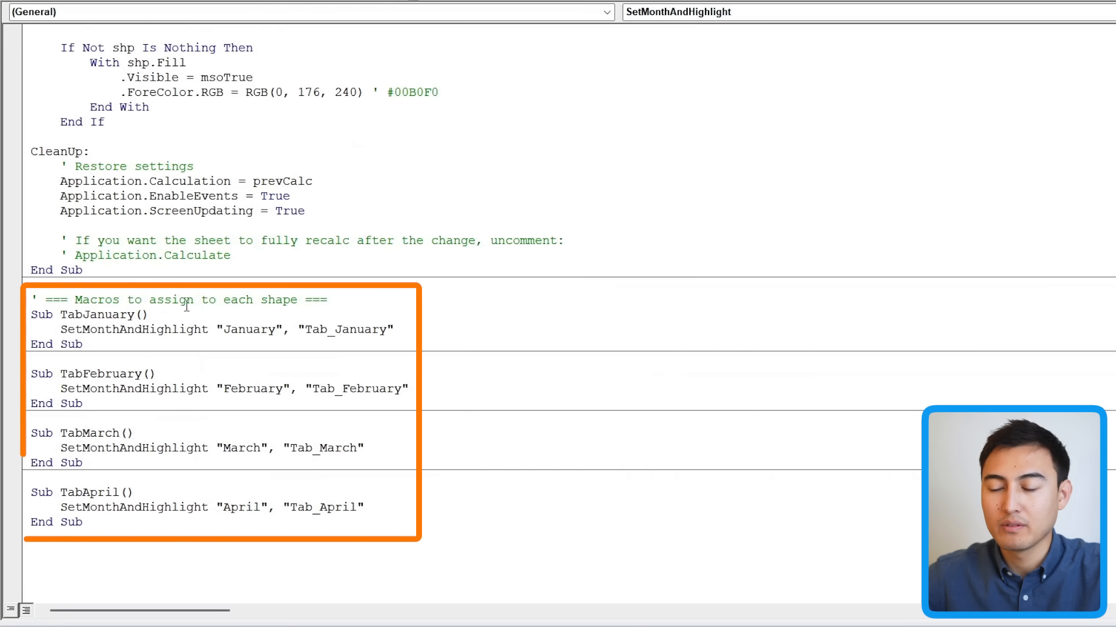
left_click_drag(74, 305, 340, 546)
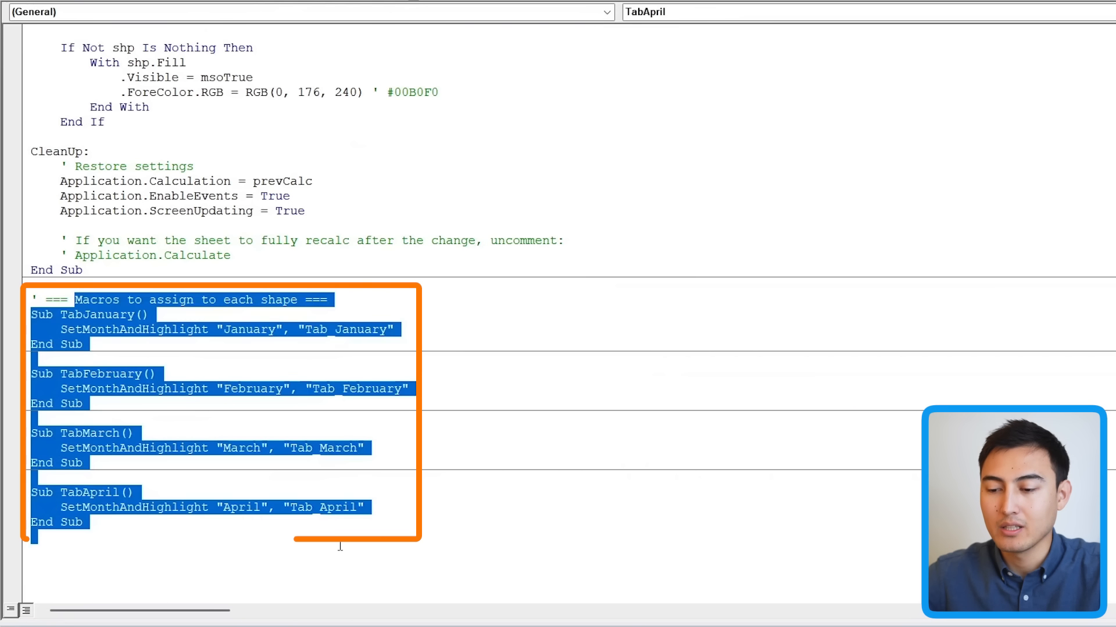
left_click(413, 522)
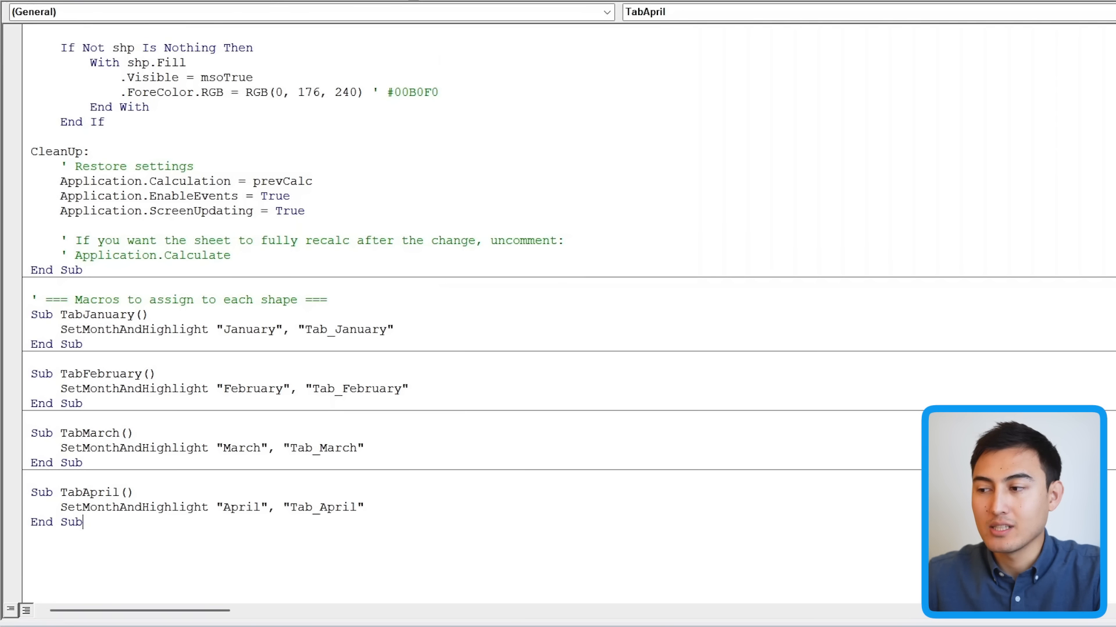
left_click(1105, 10)
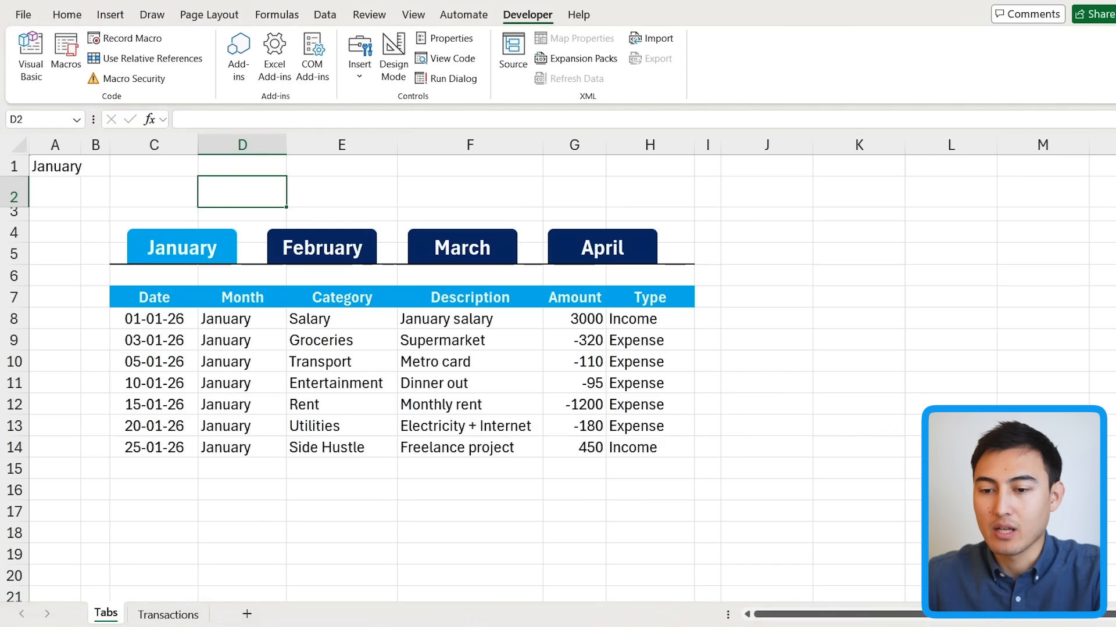
Step: Assign the TabJanuary macro to the January tab shape
right_click(228, 244)
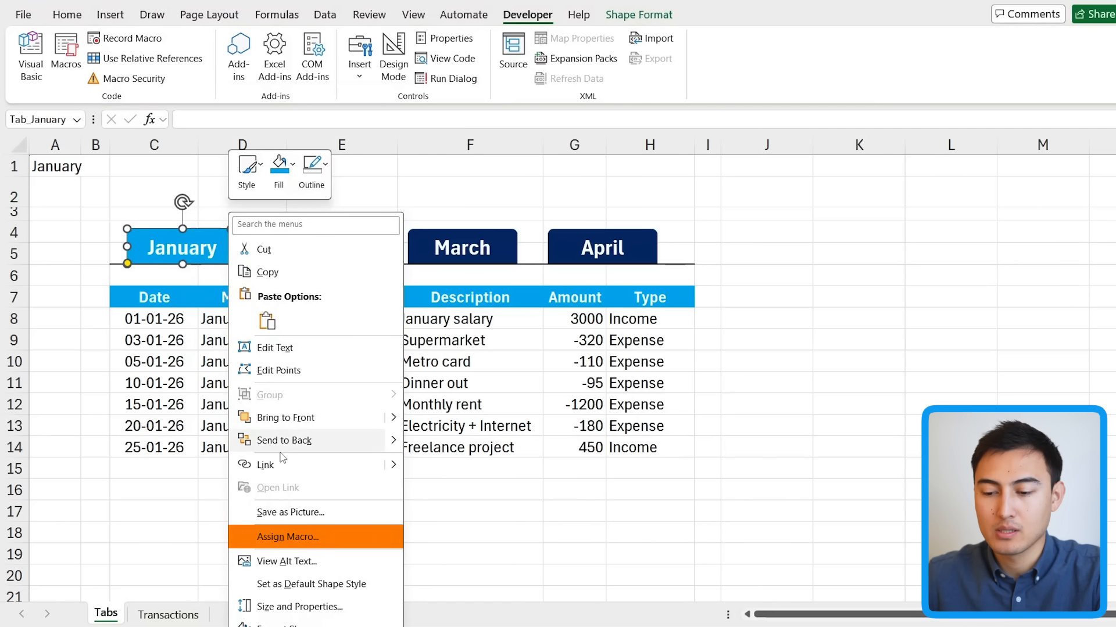
left_click(300, 538)
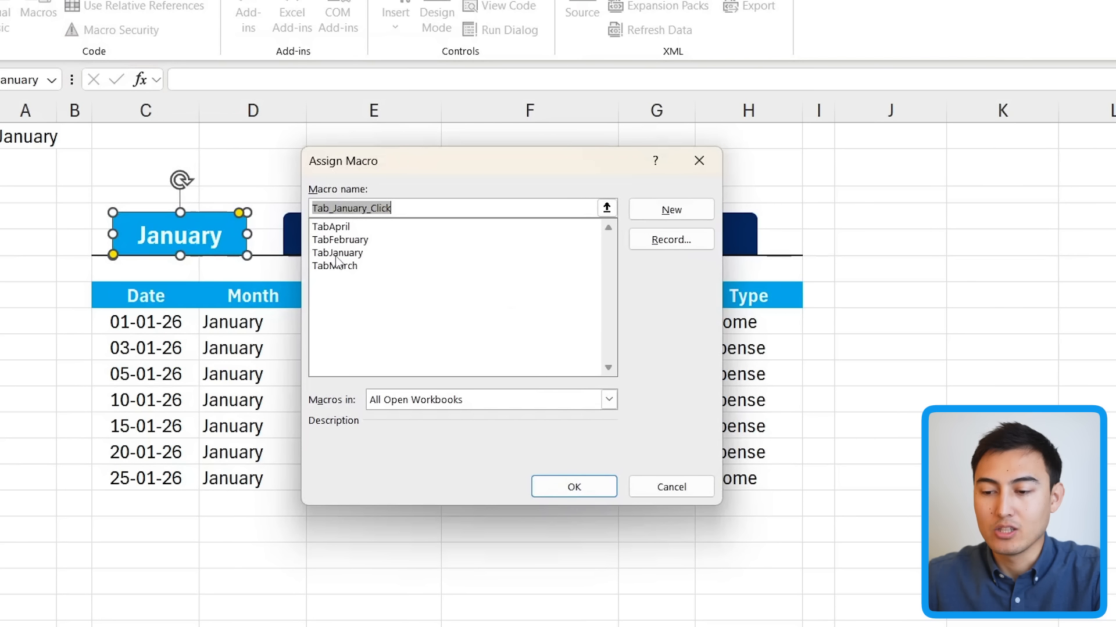
left_click(337, 254)
left_click(543, 487)
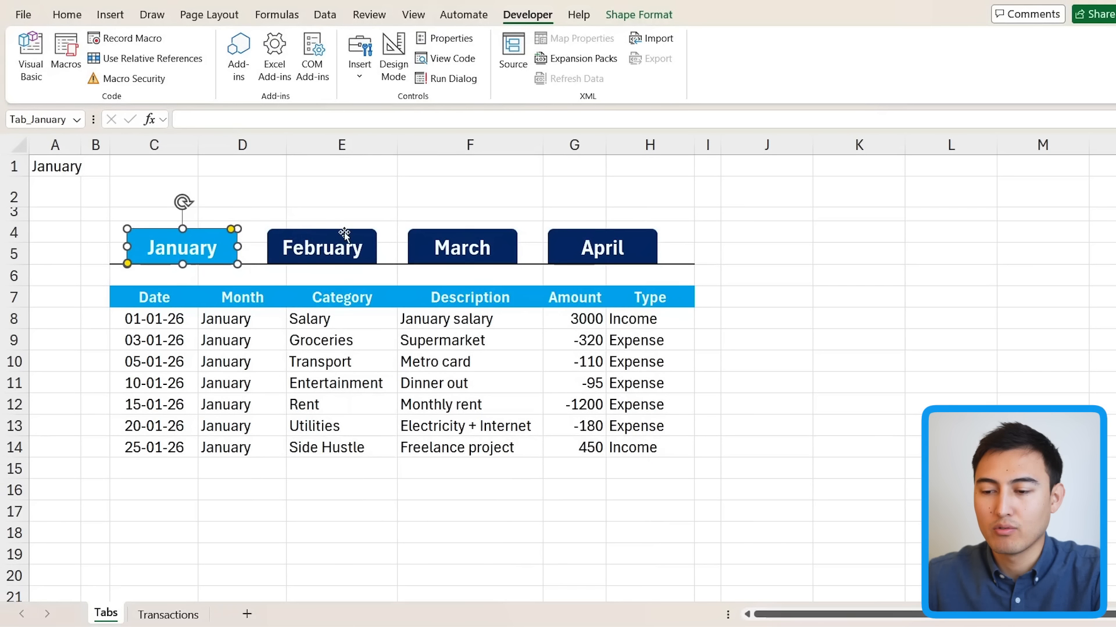
Step: Assign a macro to the February tab shape and click it to test the filtering
right_click(363, 224)
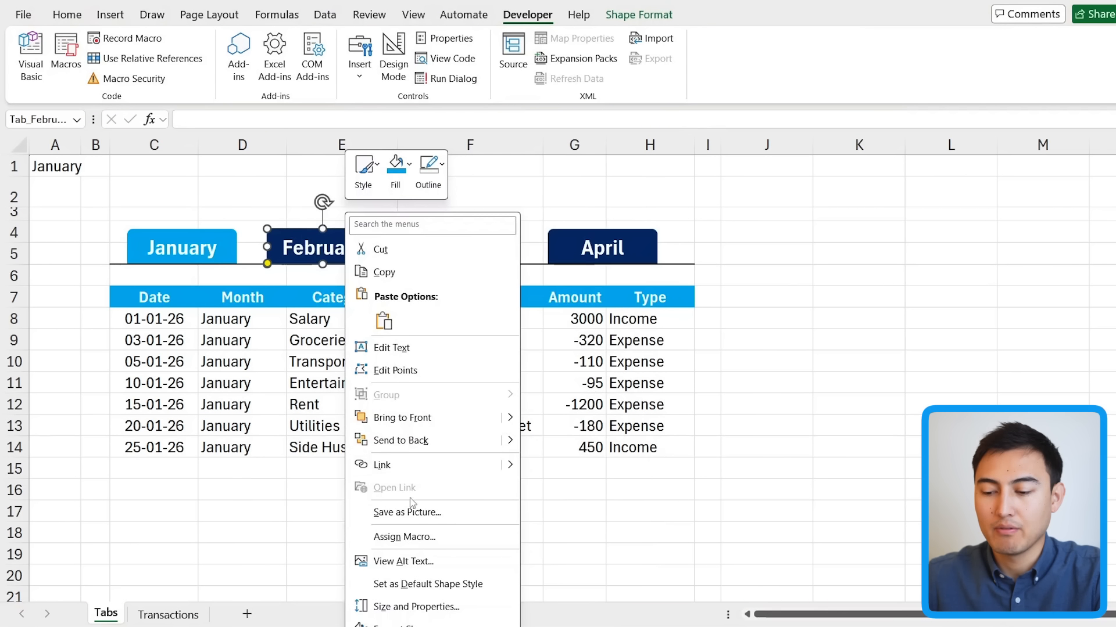
left_click(413, 536)
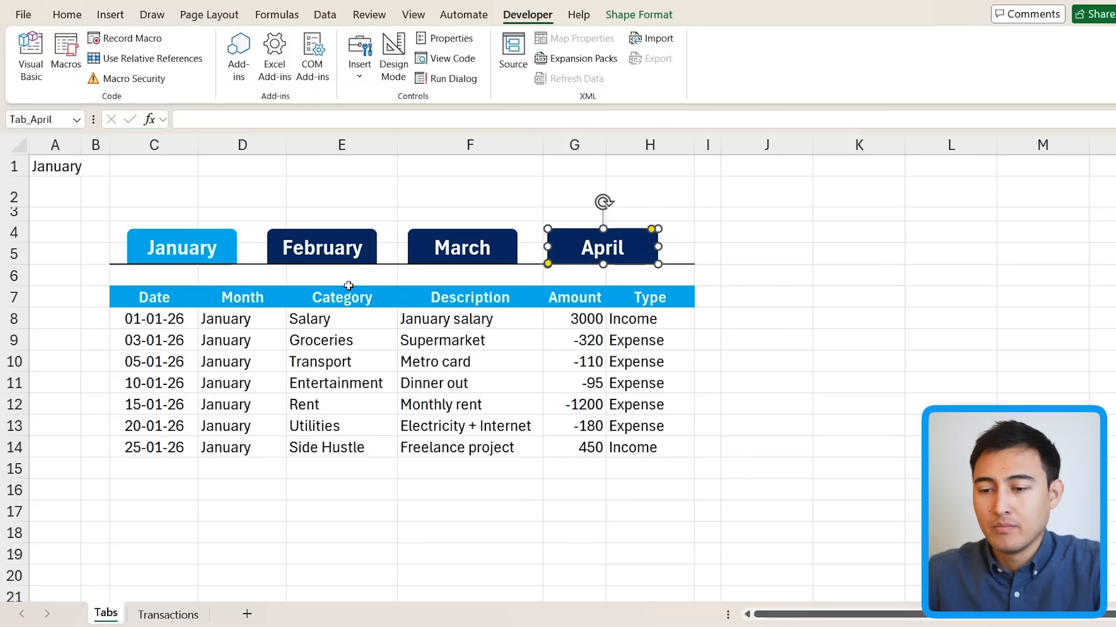
left_click(111, 352)
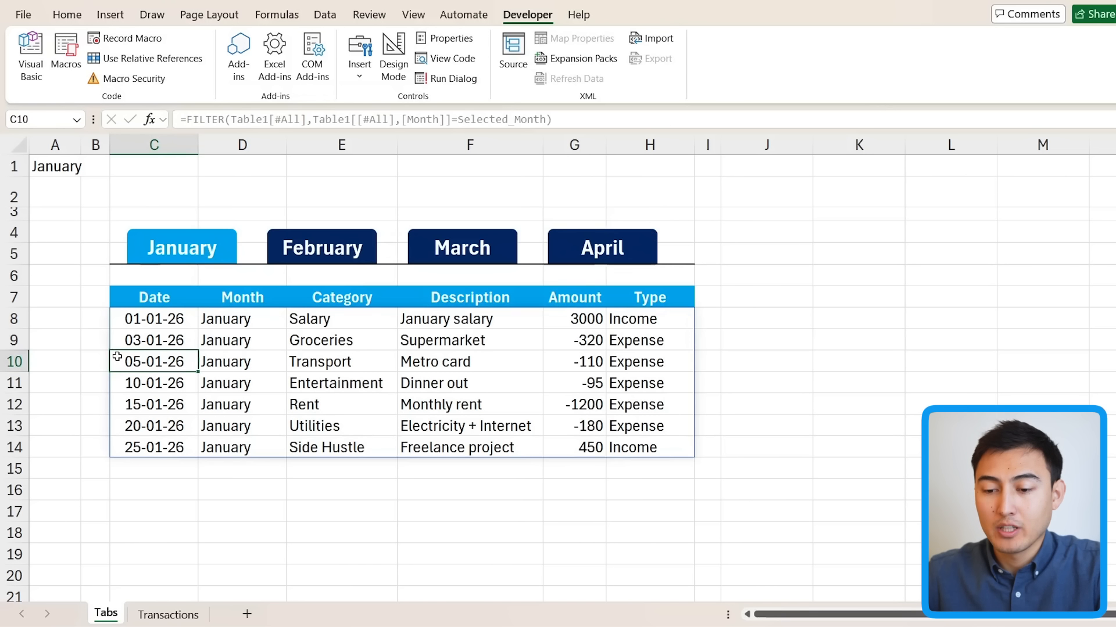
left_click(312, 254)
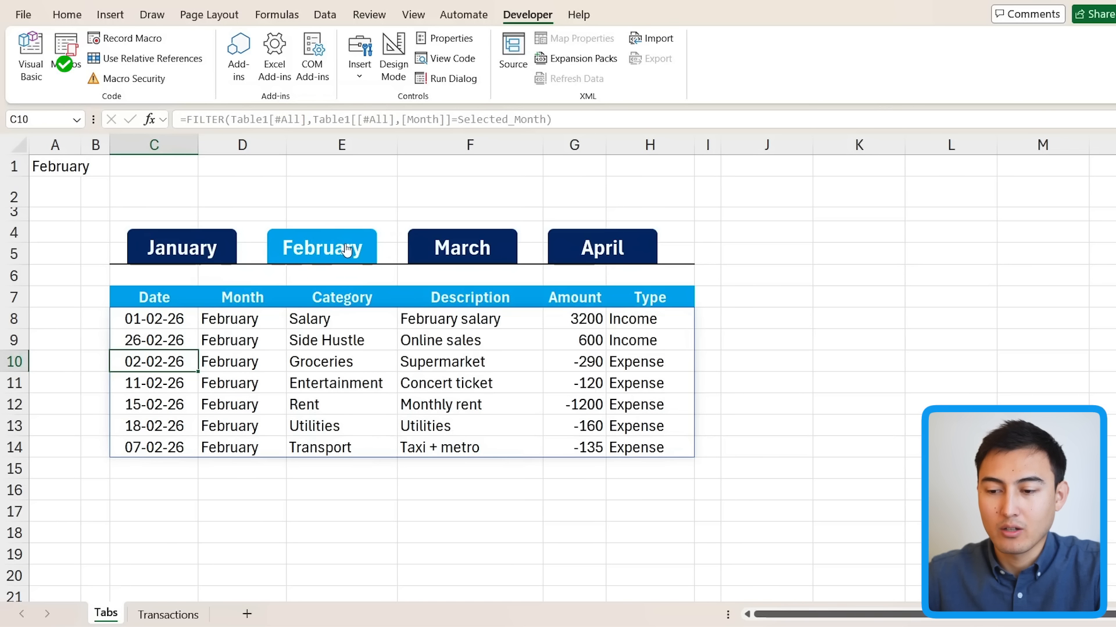
Step: Test the March and April tabs to switch the transaction table
left_click(433, 255)
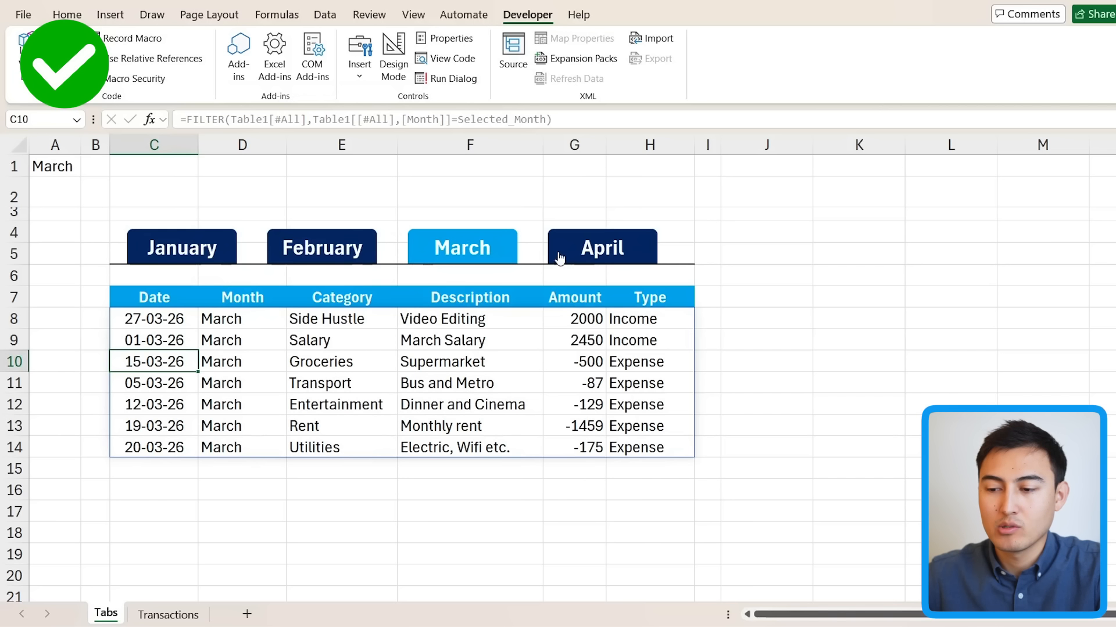
left_click(572, 256)
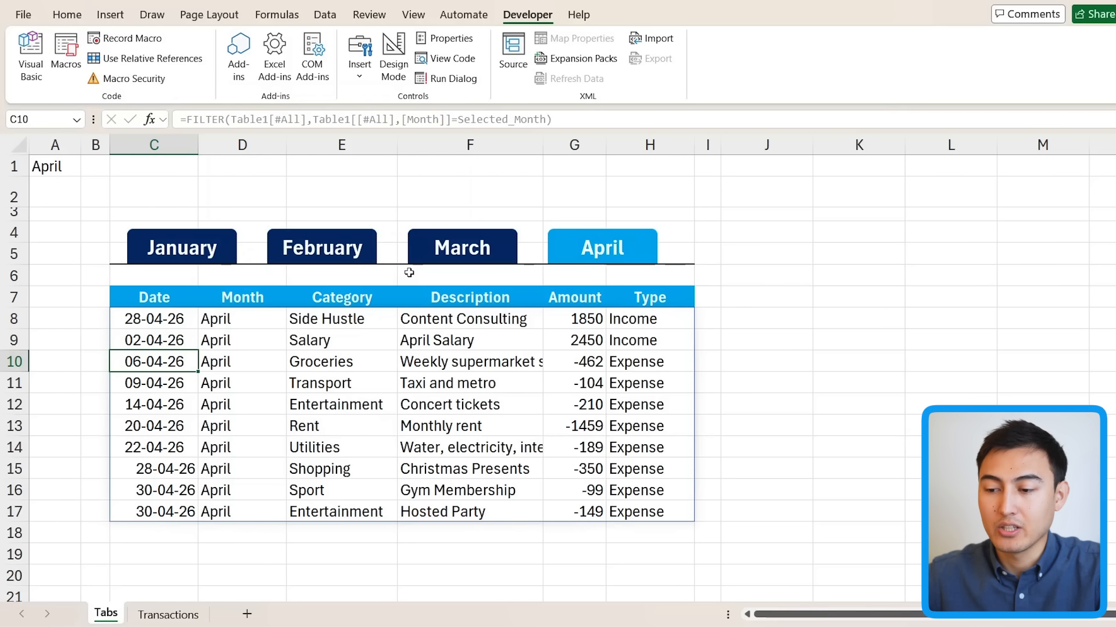
left_click(440, 258)
left_click(573, 258)
Step: Centre the dates in C7:C19
left_click_drag(154, 297, 155, 553)
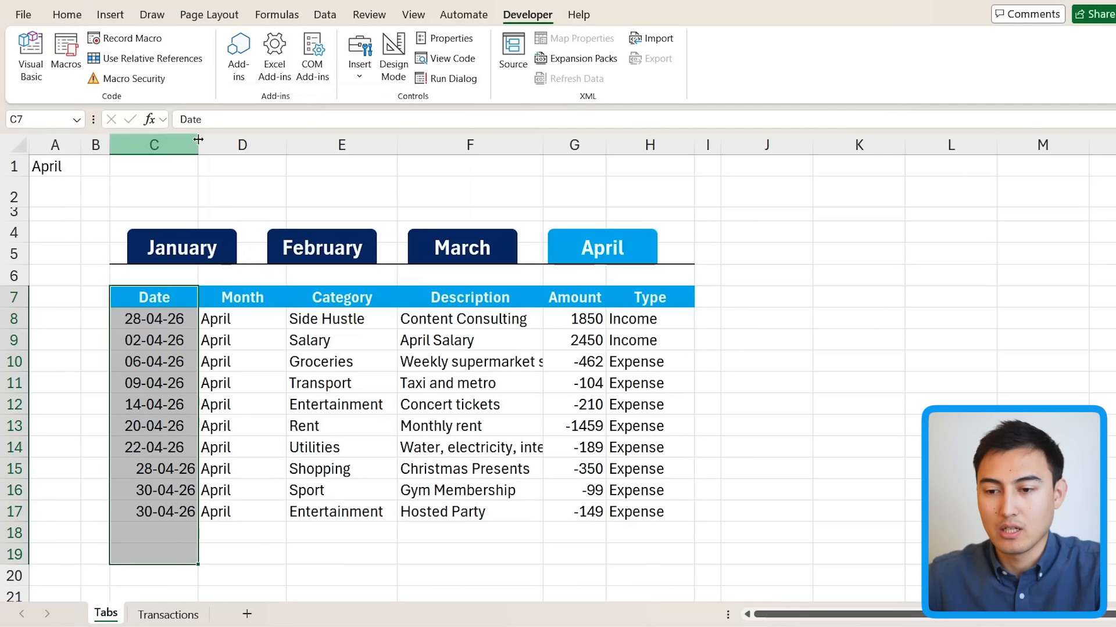
left_click(67, 14)
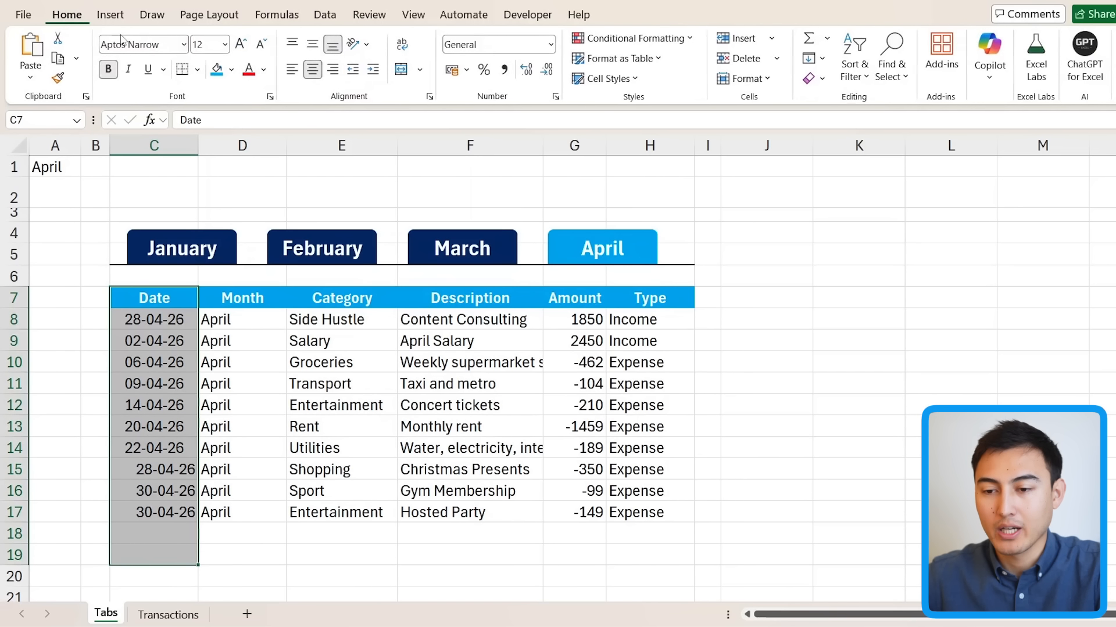
left_click(313, 71)
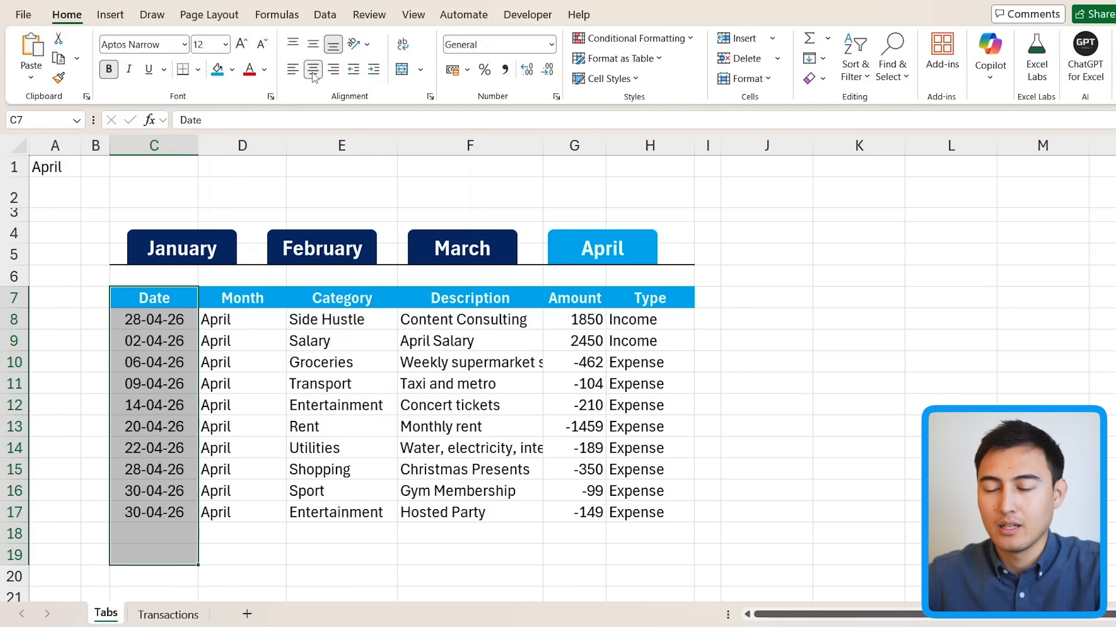
left_click(233, 411)
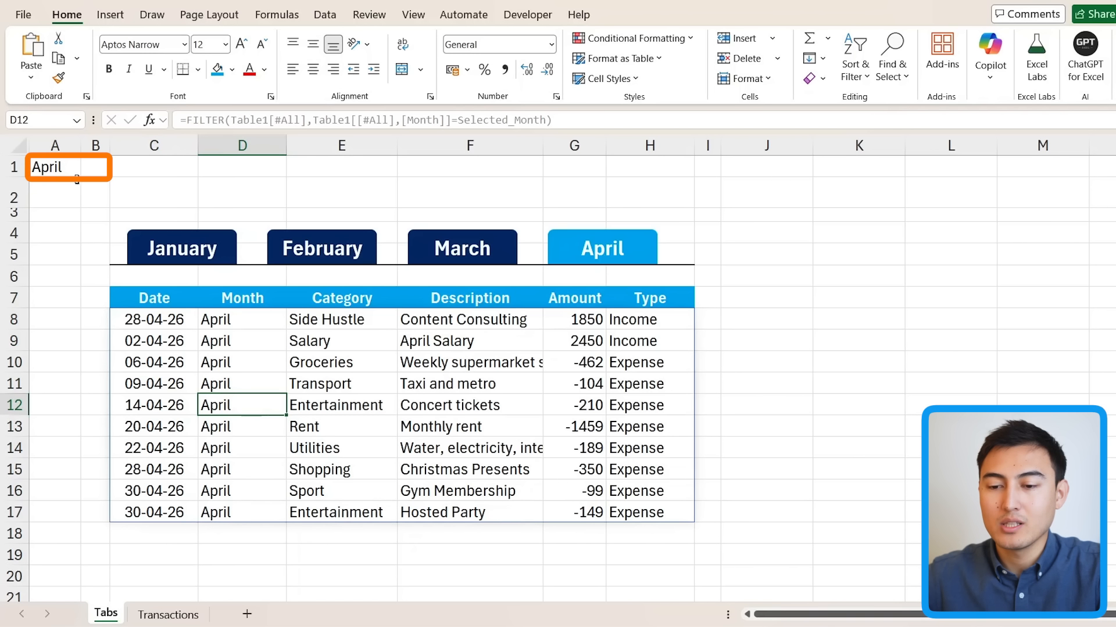
Step: Cycle through the January, February, March and April tabs to confirm highlighting and filtering
left_click(212, 245)
left_click(333, 252)
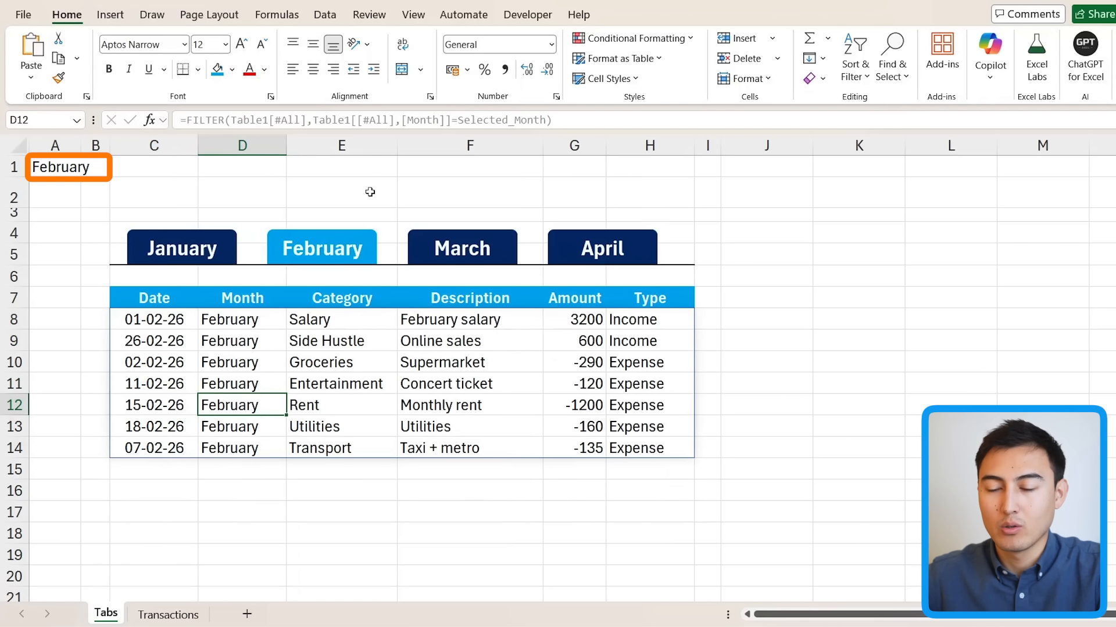
left_click(437, 240)
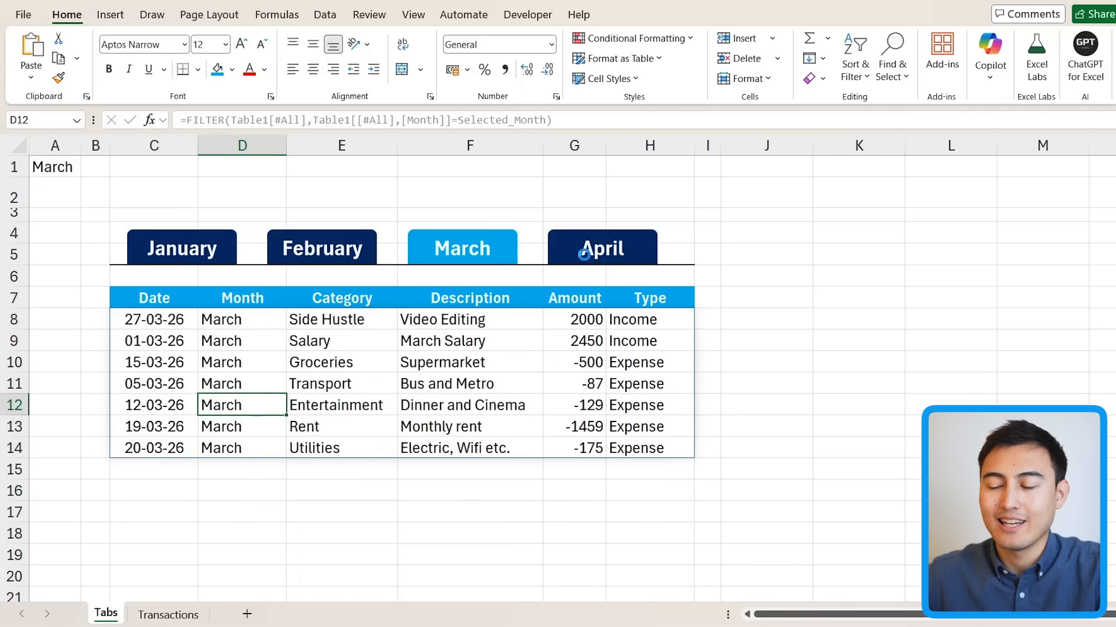
left_click(582, 249)
Step: Make the month value in A1 white so it is hidden
left_click(46, 168)
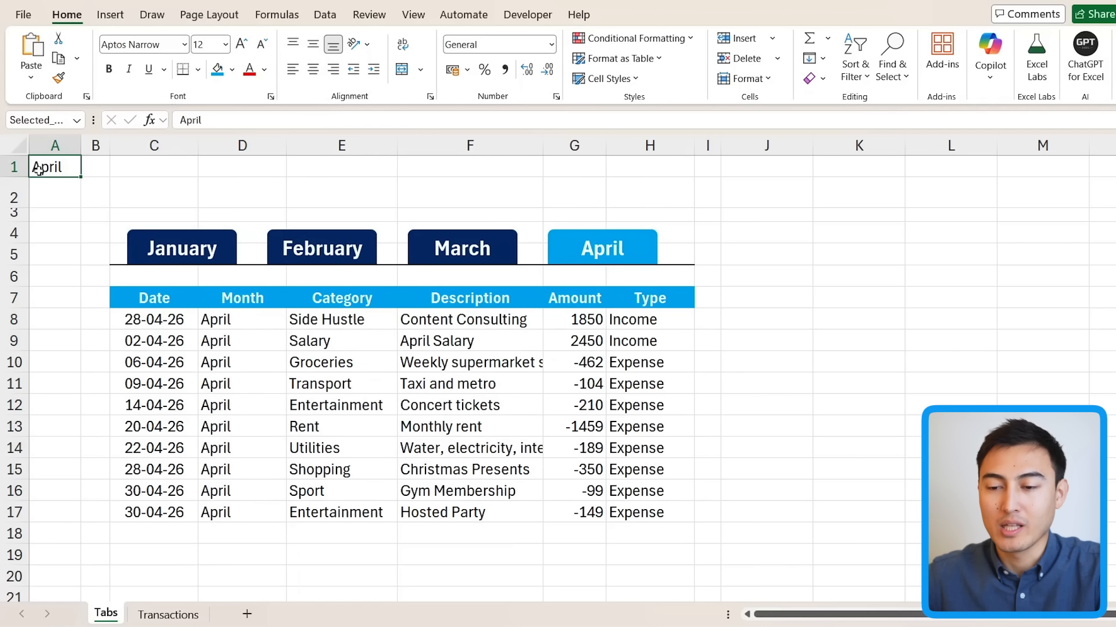
left_click(264, 69)
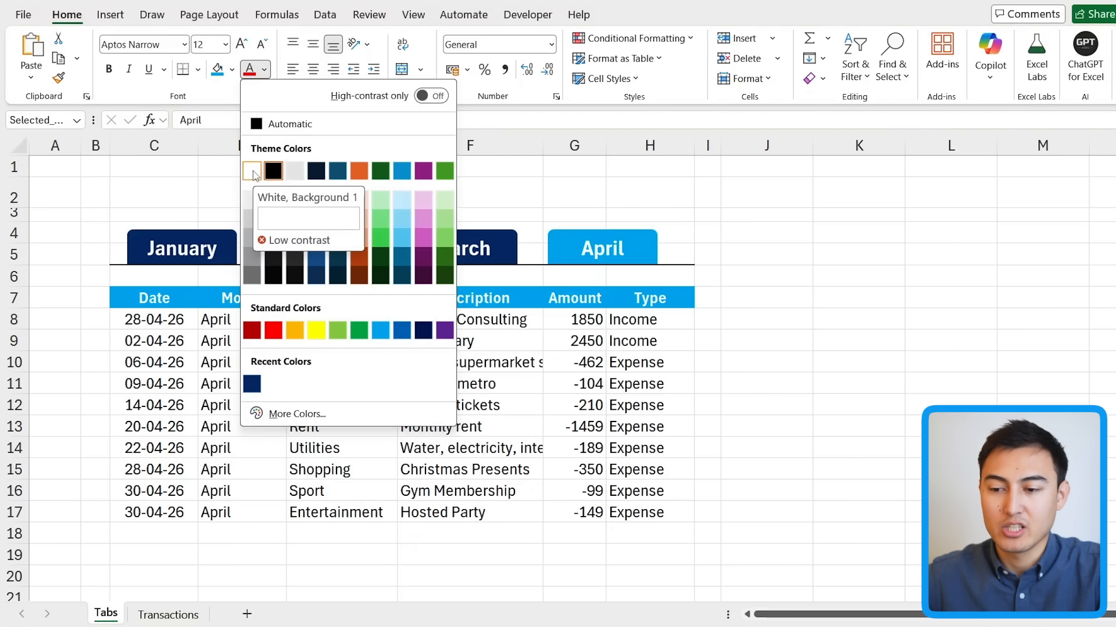
left_click(253, 174)
left_click(132, 196)
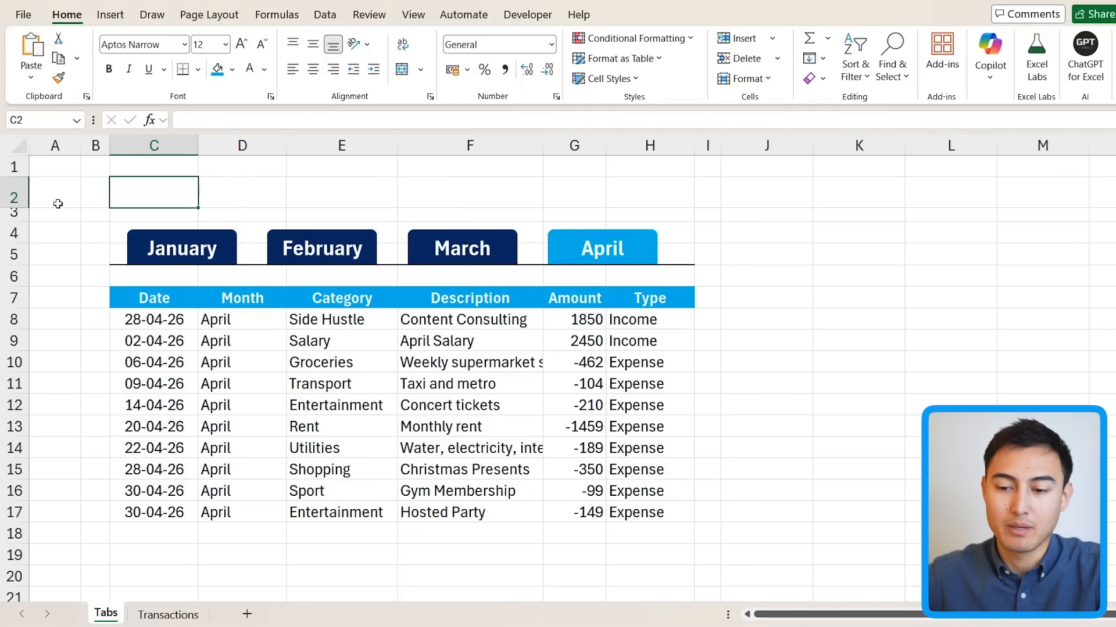
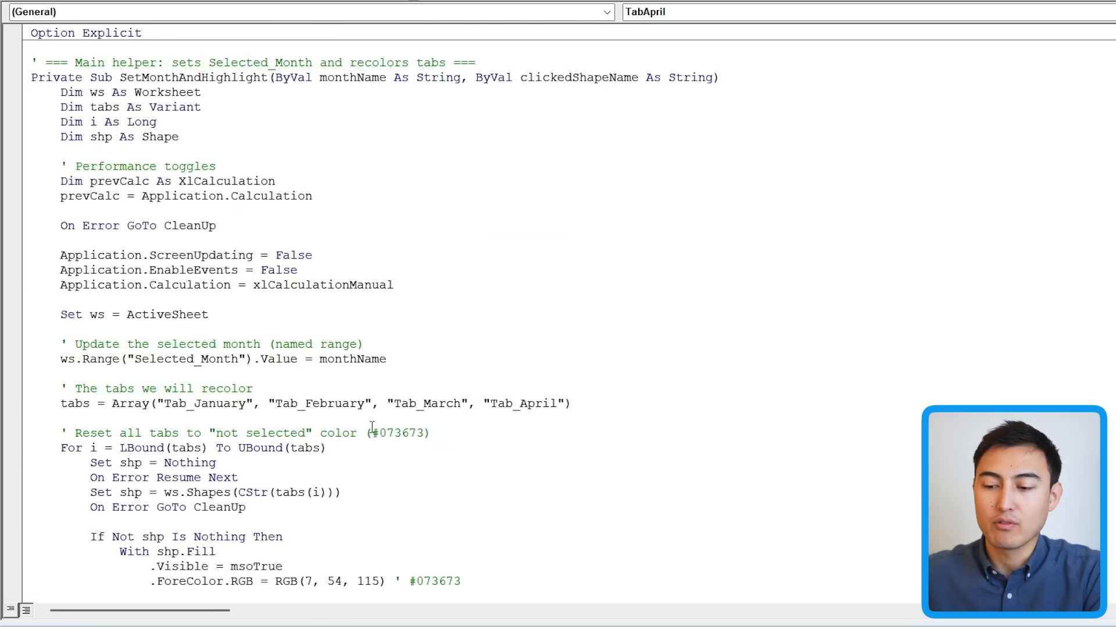
left_click_drag(482, 405, 559, 407)
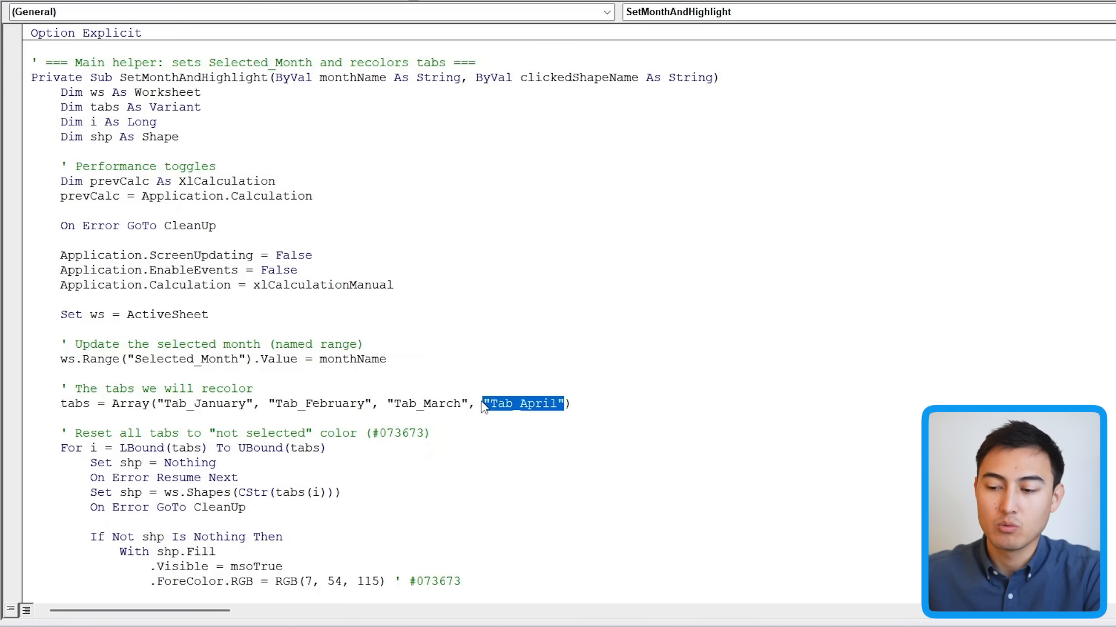
left_click(570, 407)
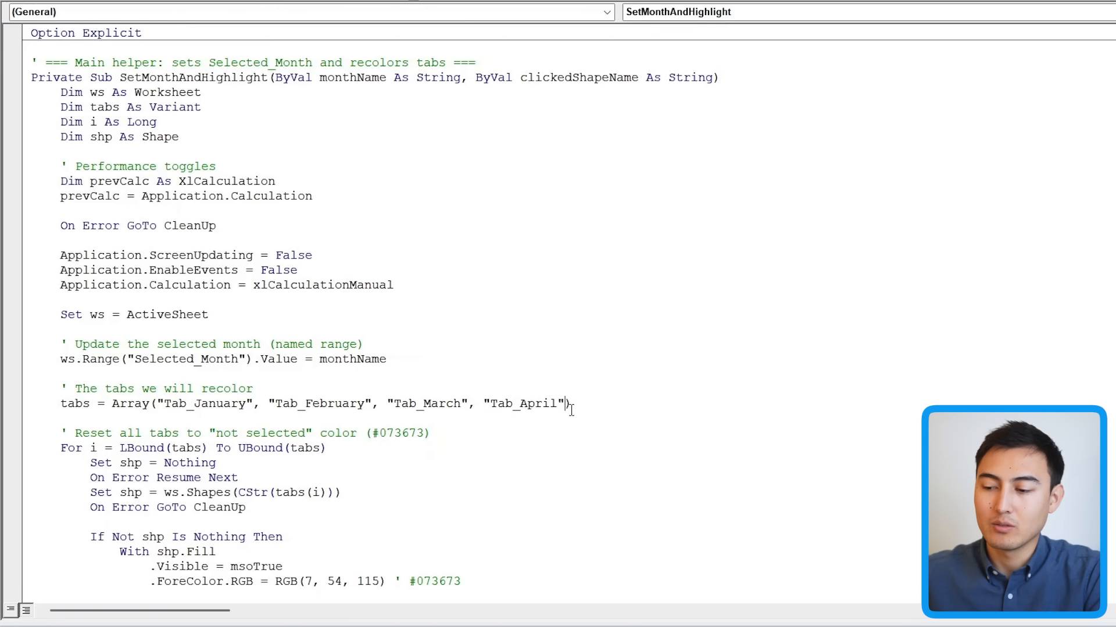
scroll(330, 434, "down", 11)
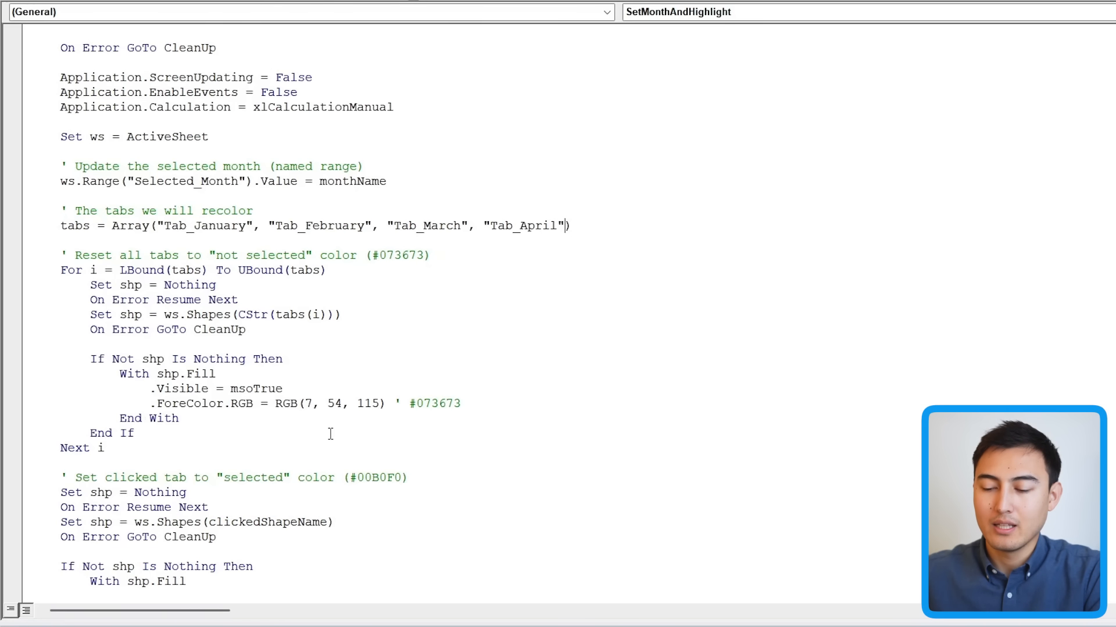
scroll(330, 434, "down", 4)
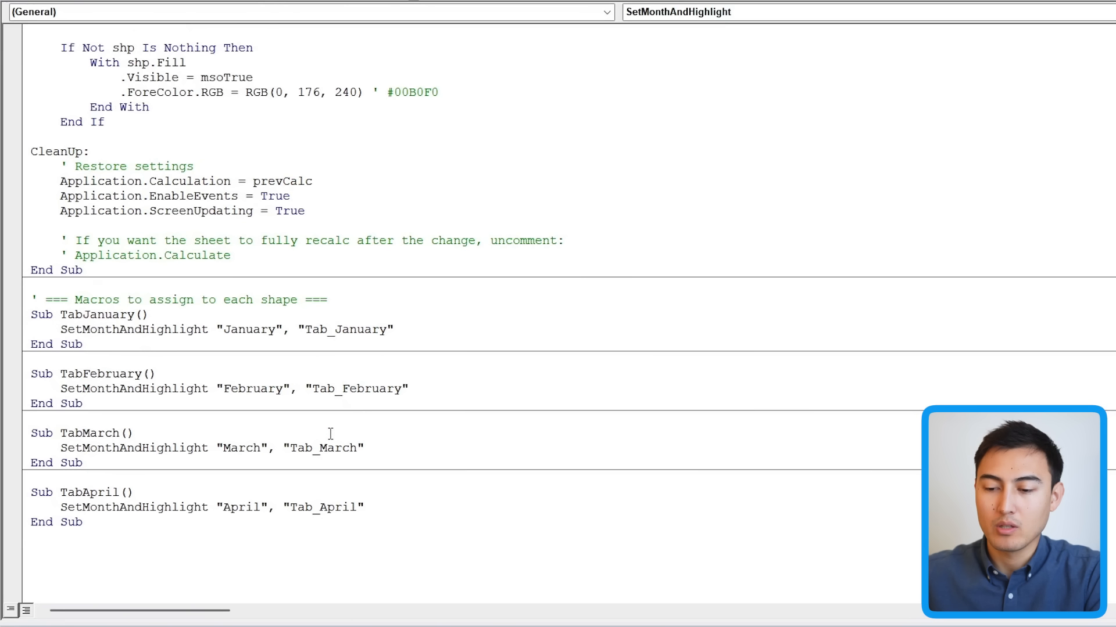
left_click_drag(94, 348, 10, 311)
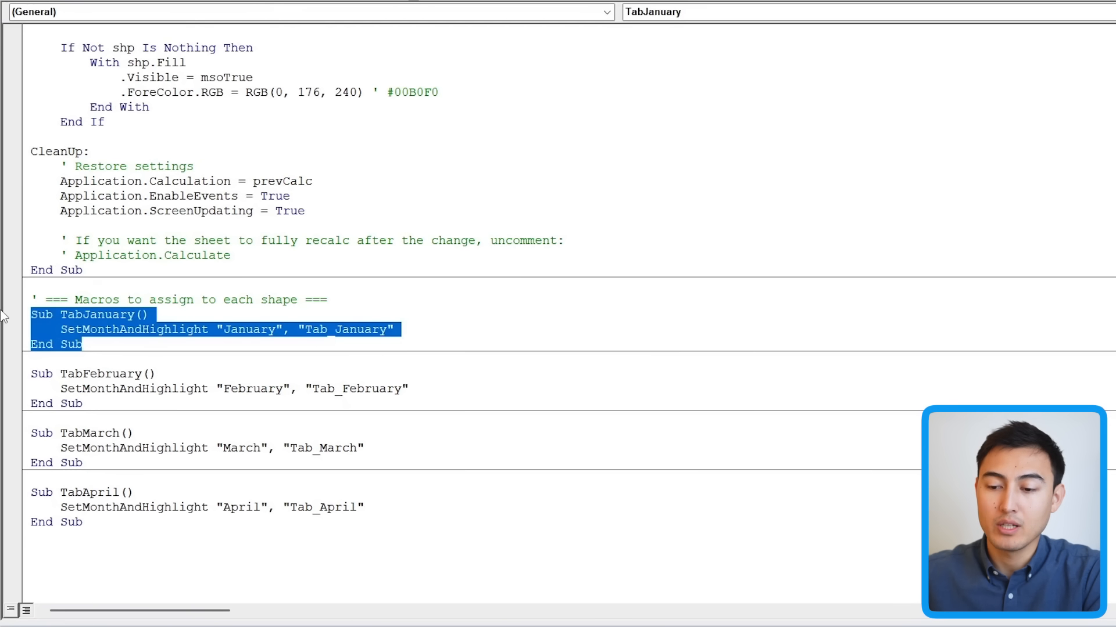
left_click_drag(119, 527, 18, 465)
left_click(123, 529)
key("Return")
key("Return")
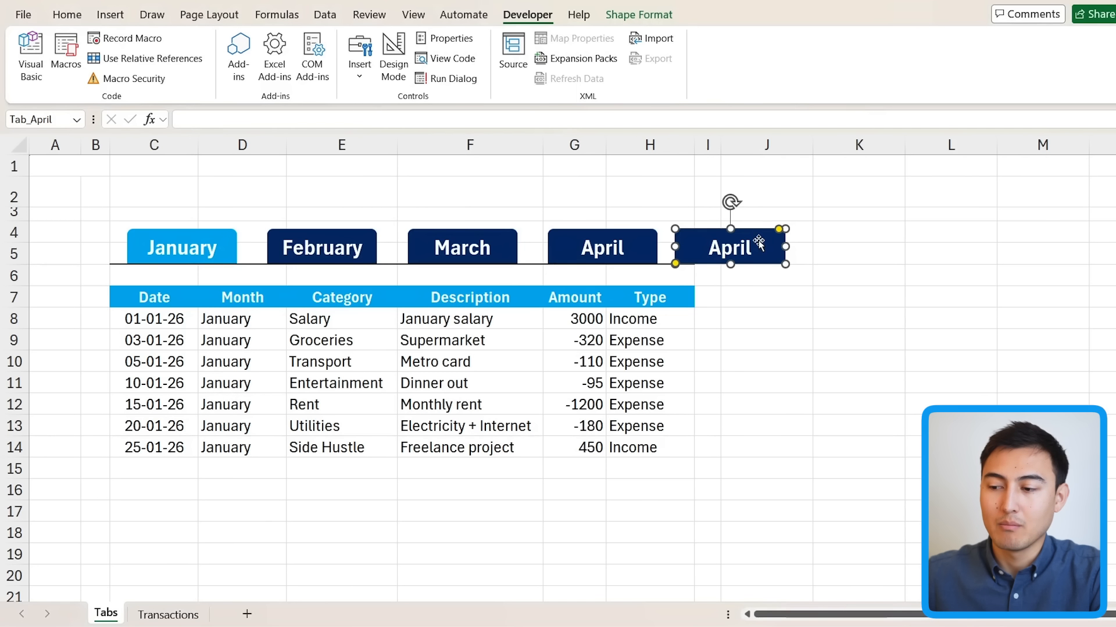
Step: Enter the title 'Interactive Budget Dashboard' in C2 and select C2:H2
right_click(762, 248)
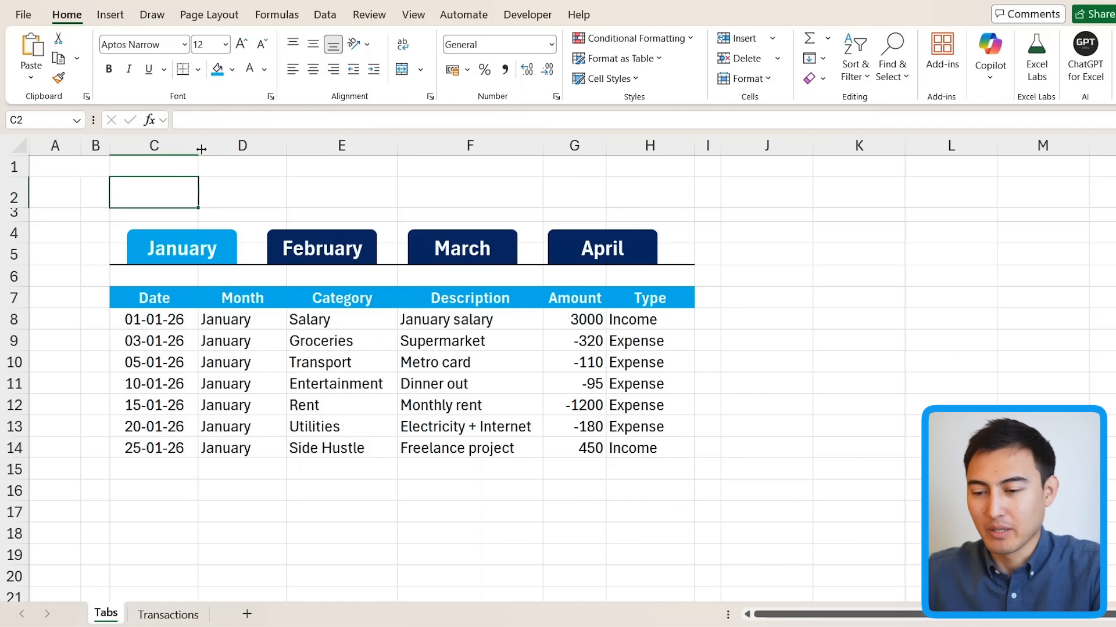
type("Interact")
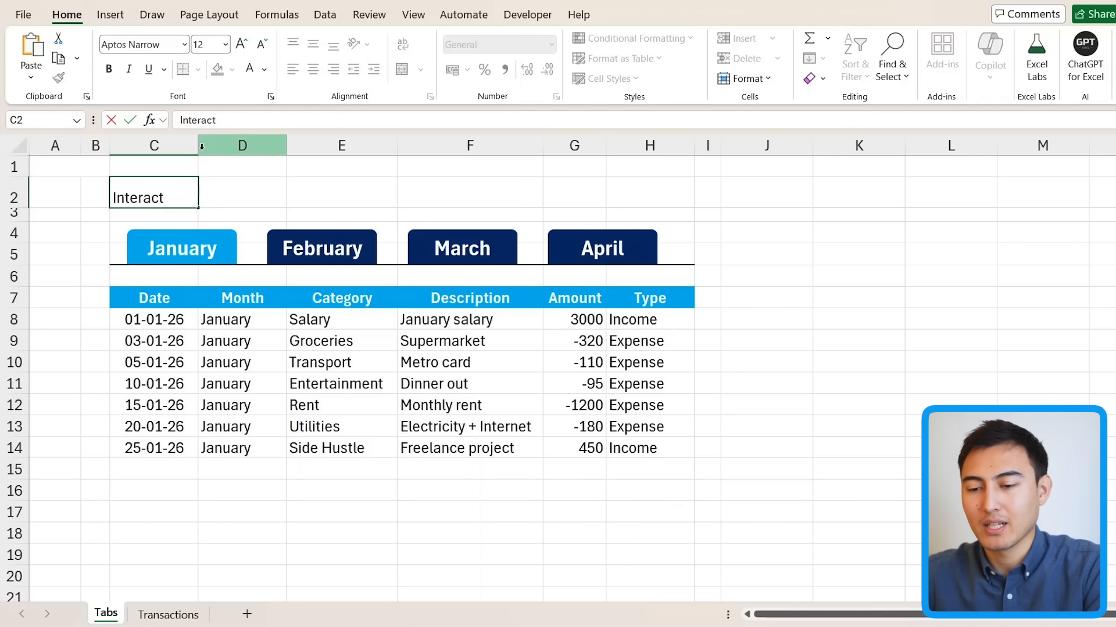
type("ive Budget ")
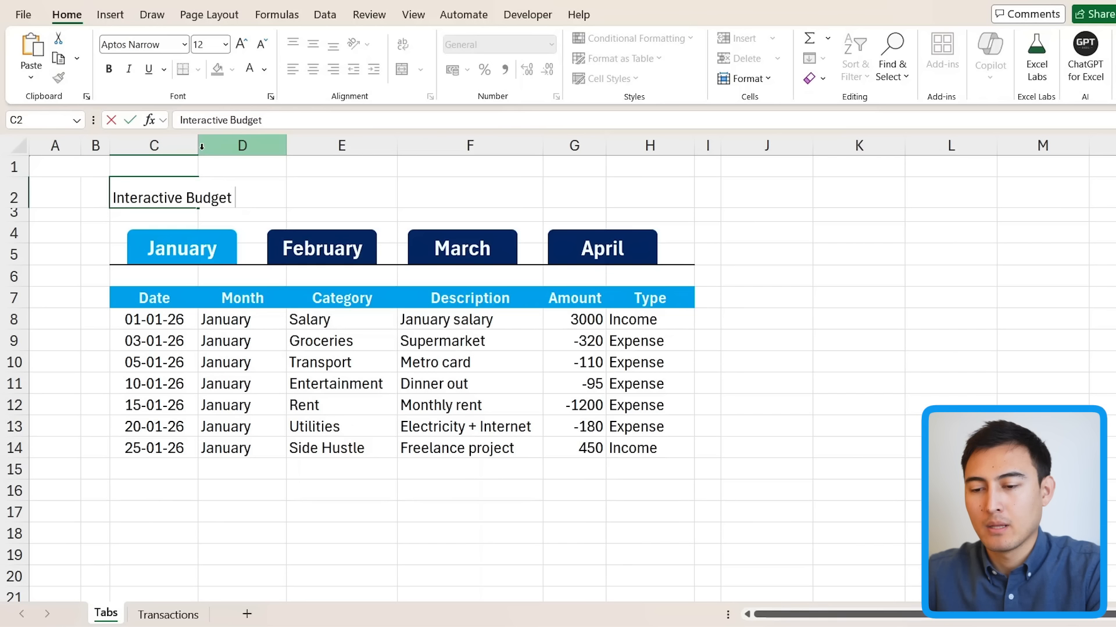
type("Dashboard")
key("Return")
key("Up")
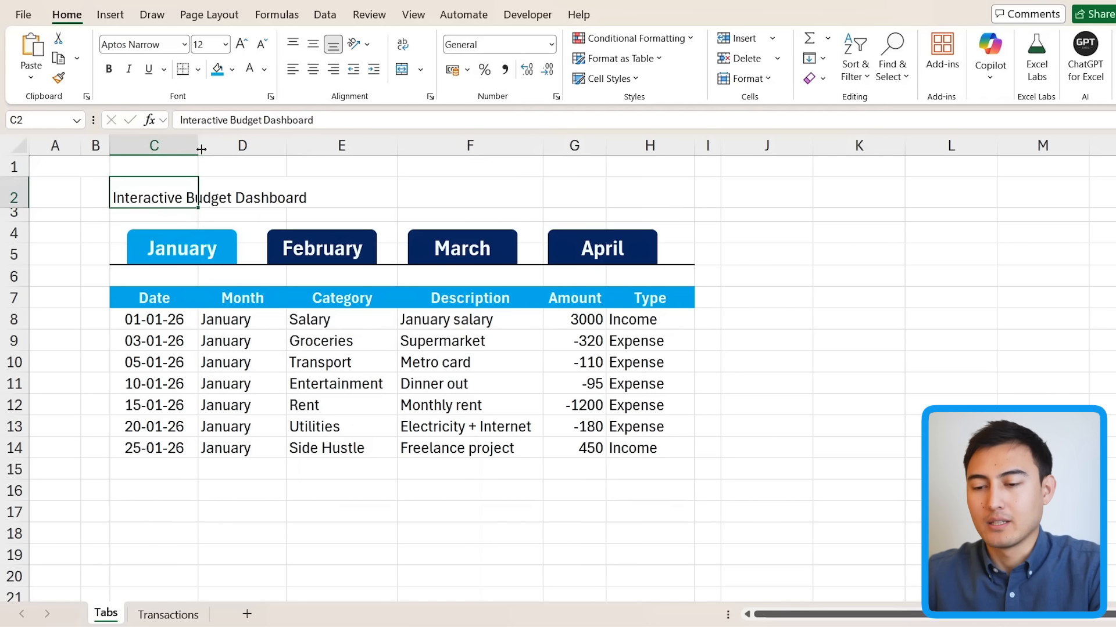
key("shift+Right")
key("shift+Right")
key("shift+Right")
key("shift+Right")
key("shift+Right")
key("shift+Right")
key("shift+Right")
key("shift+Left")
key("shift+Left")
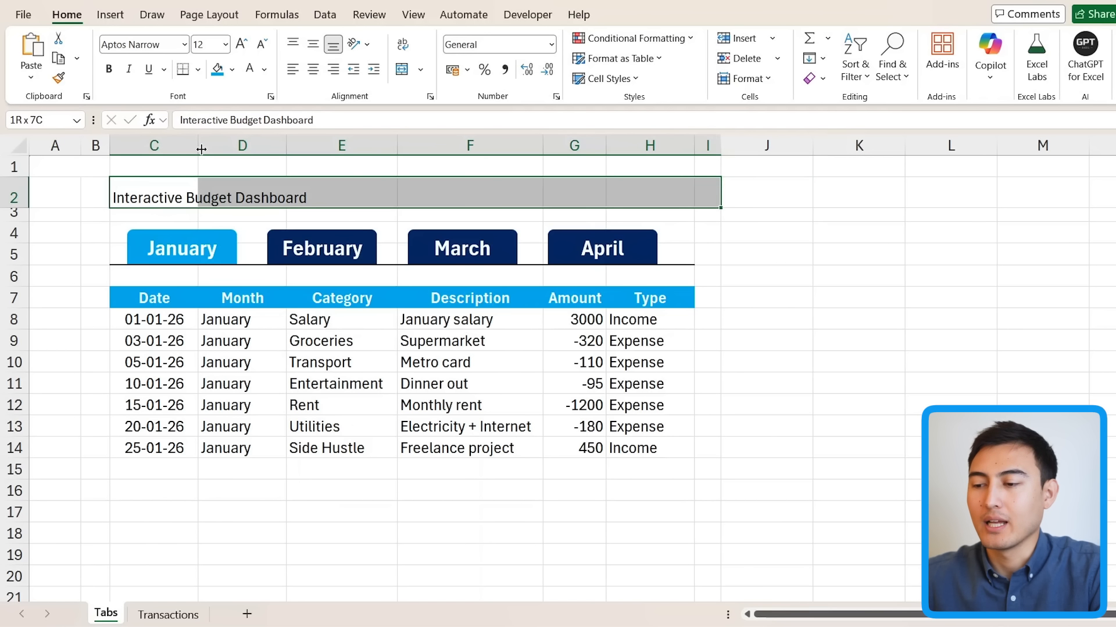
Step: Merge and centre the title across C2:H2, bold and middle-aligned, at font size 22
left_click(401, 69)
key("ctrl+b")
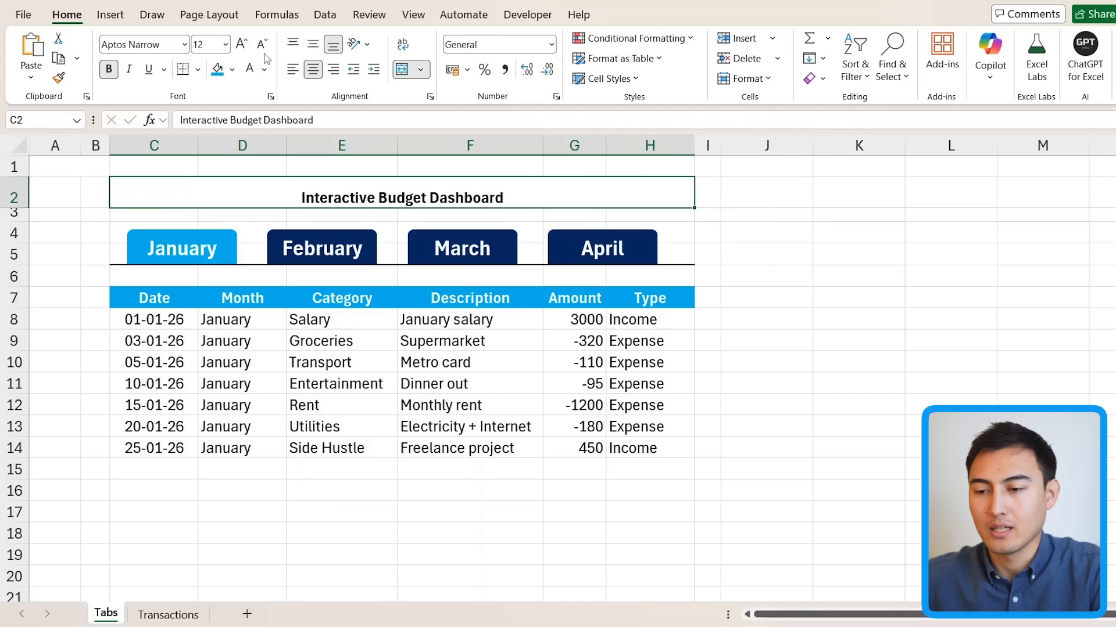
left_click(312, 44)
left_click(240, 45)
left_click(240, 46)
left_click(240, 45)
left_click(240, 45)
left_click(240, 45)
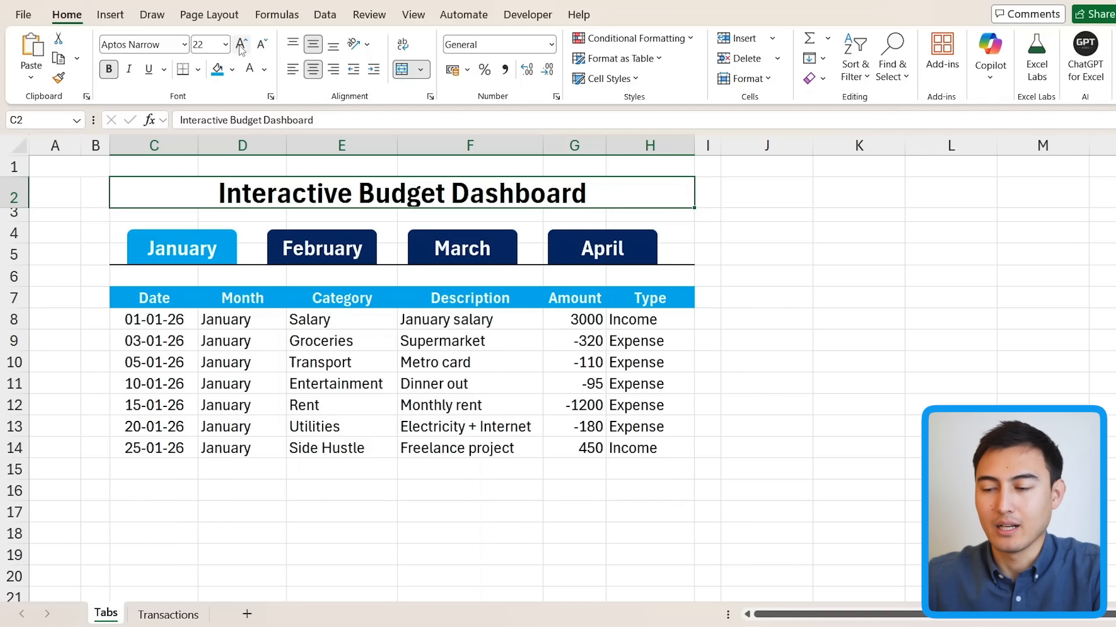
Step: Fill column A dark navy and turn off the sheet gridlines
left_click(60, 146)
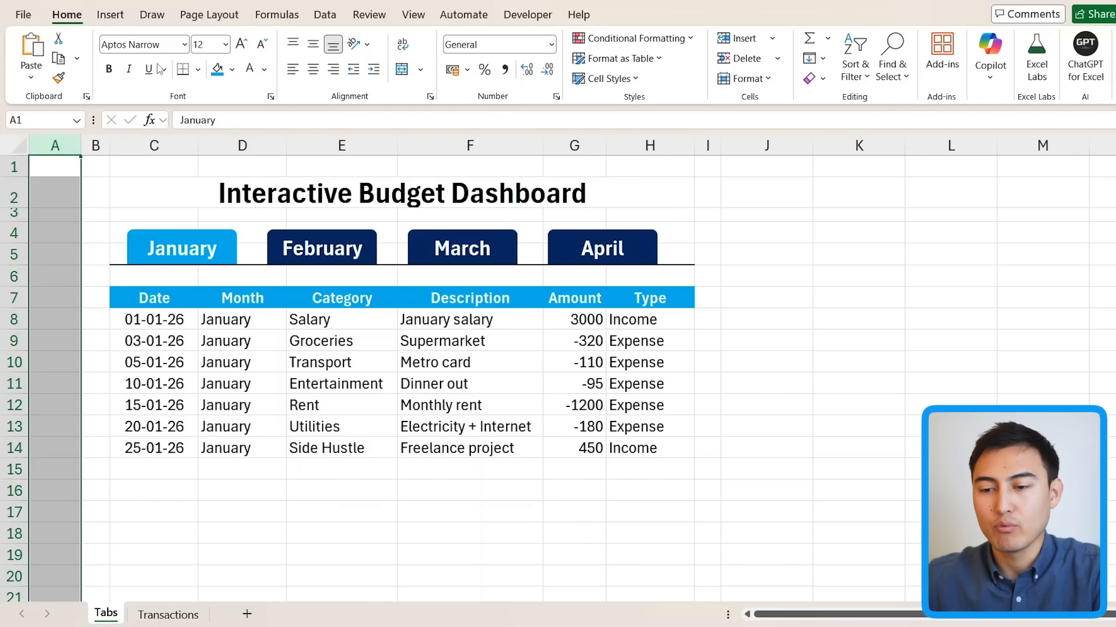
left_click(199, 70)
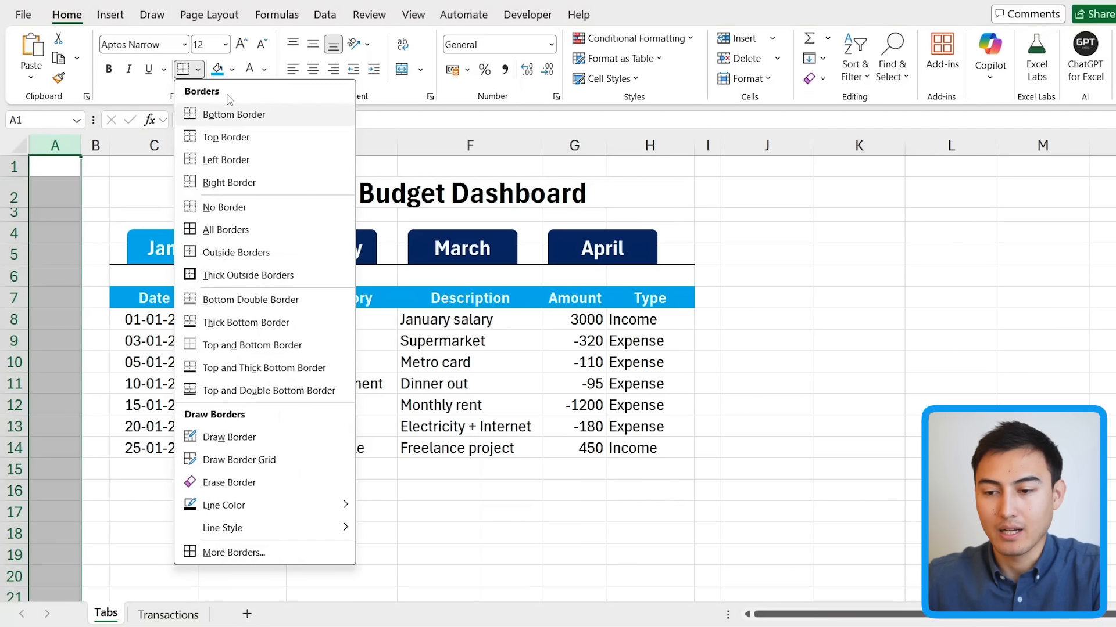
left_click(232, 70)
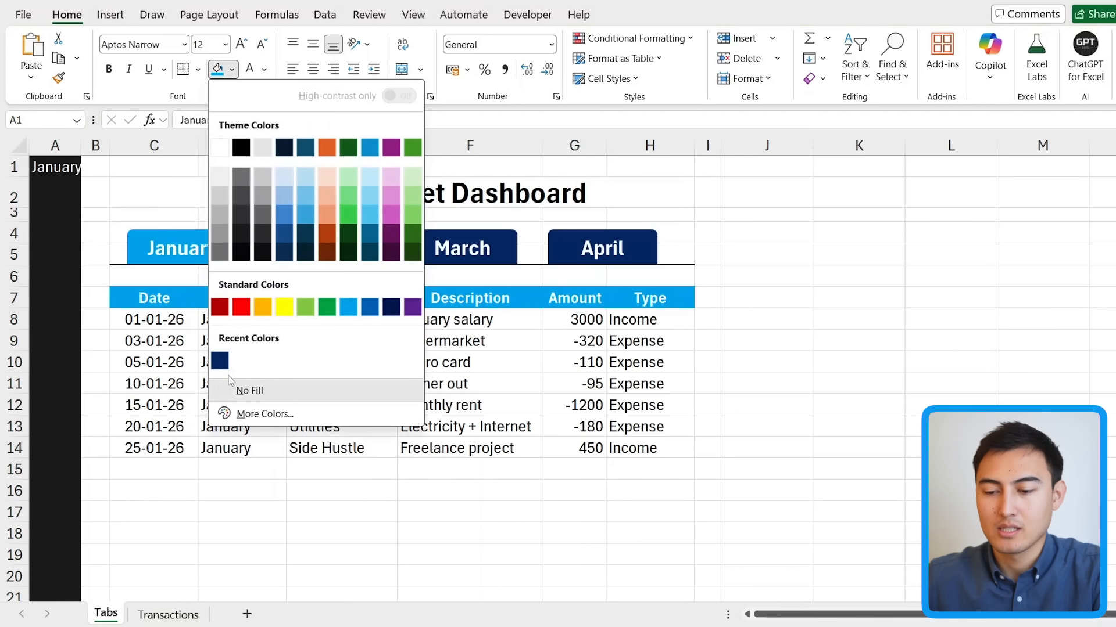
left_click(225, 364)
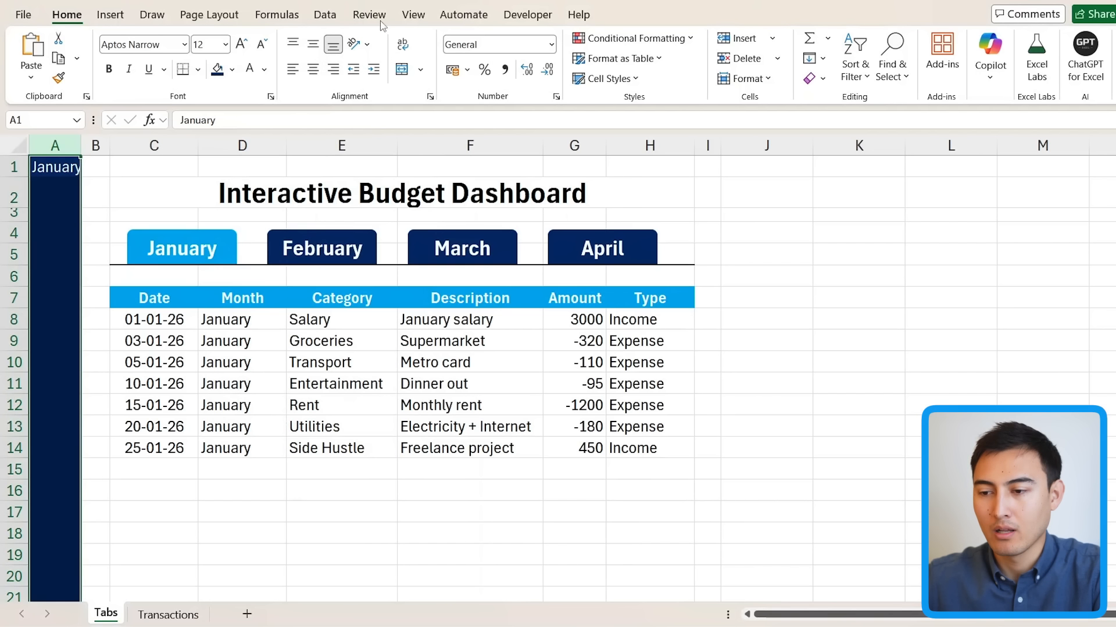
left_click(407, 20)
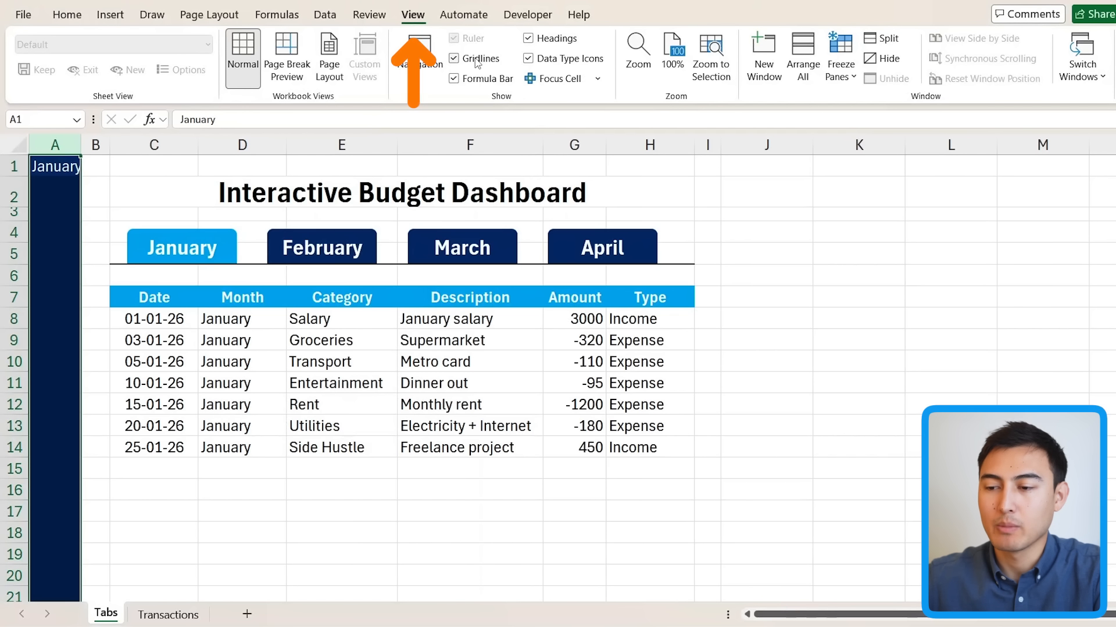
left_click(454, 58)
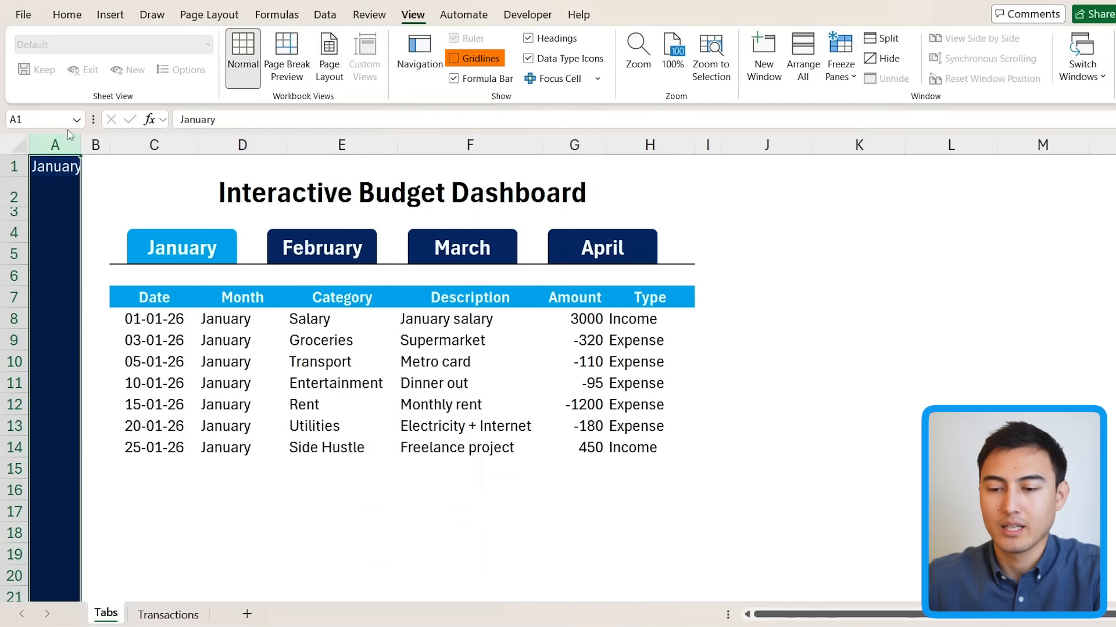
Step: Fill rows 1–3 navy and make the title text white
left_click_drag(13, 167, 13, 214)
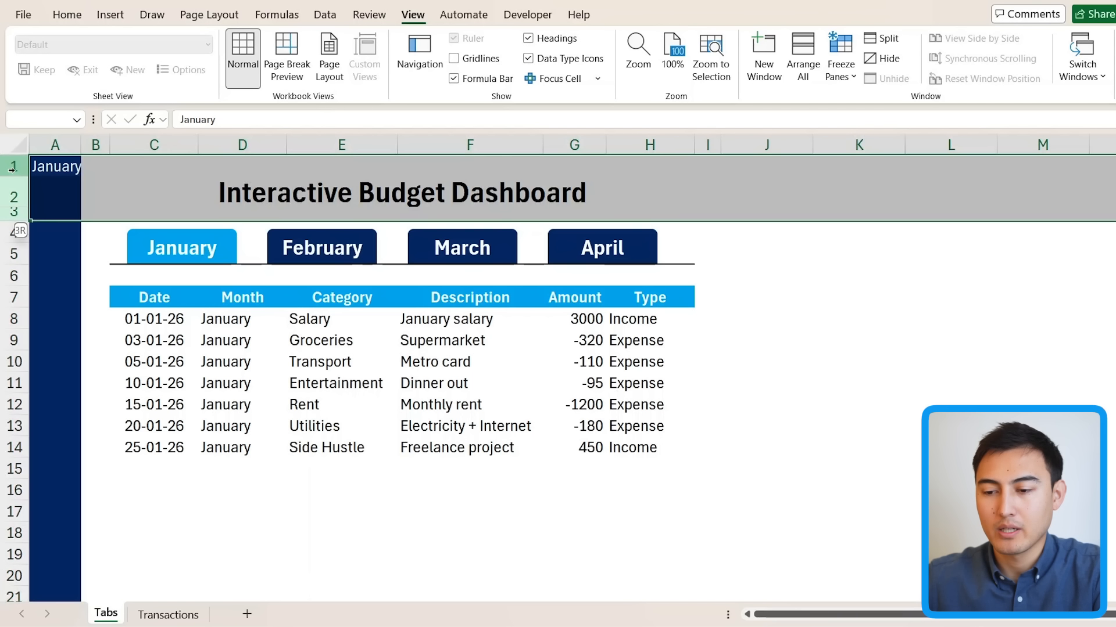
left_click(78, 18)
left_click(218, 71)
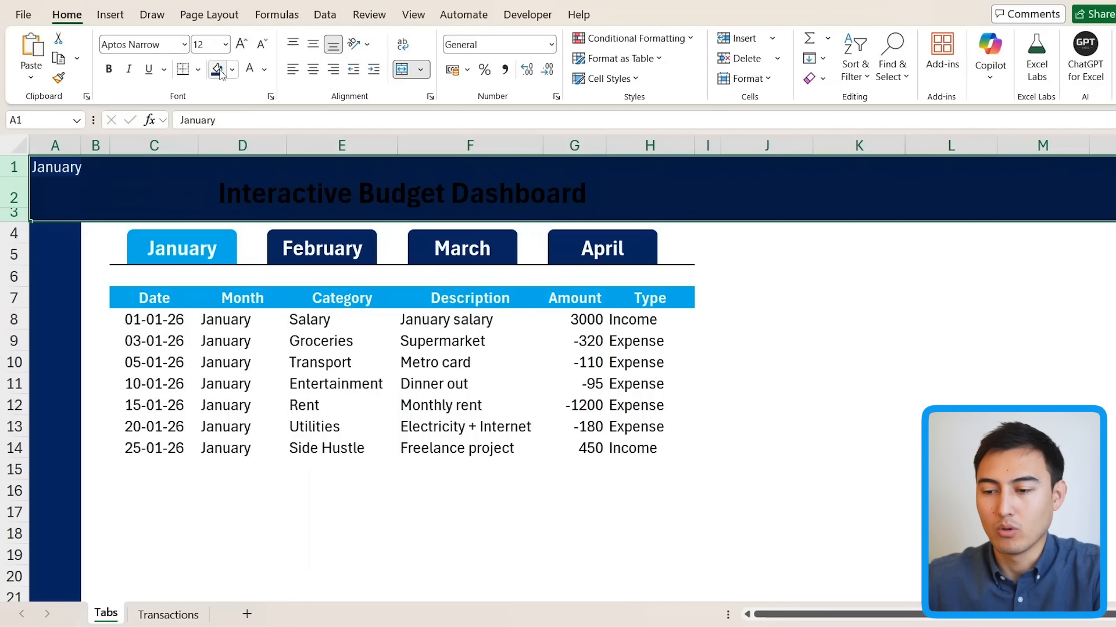
left_click(250, 71)
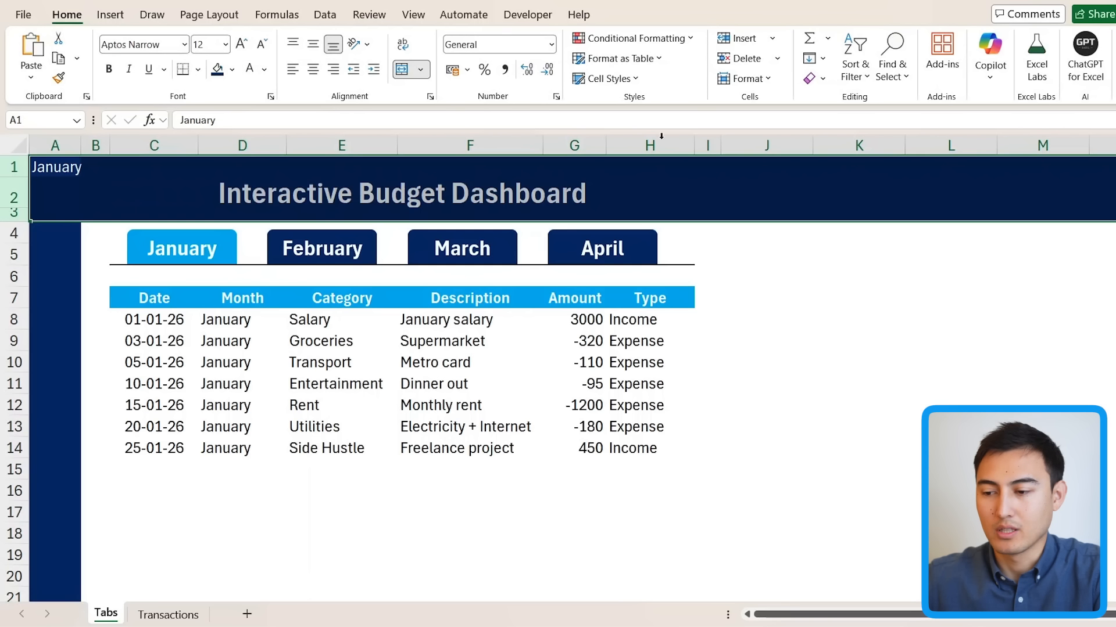
Step: Fill columns J through the last column navy
left_click(748, 144)
key("ctrl+shift+Right")
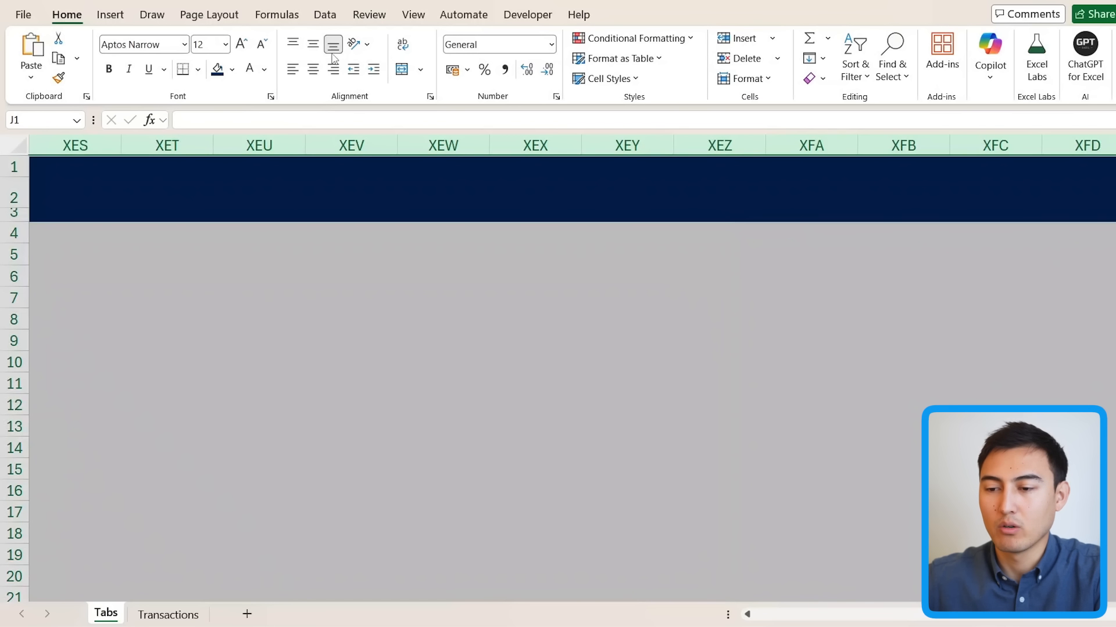
left_click(216, 70)
key("ctrl+Home")
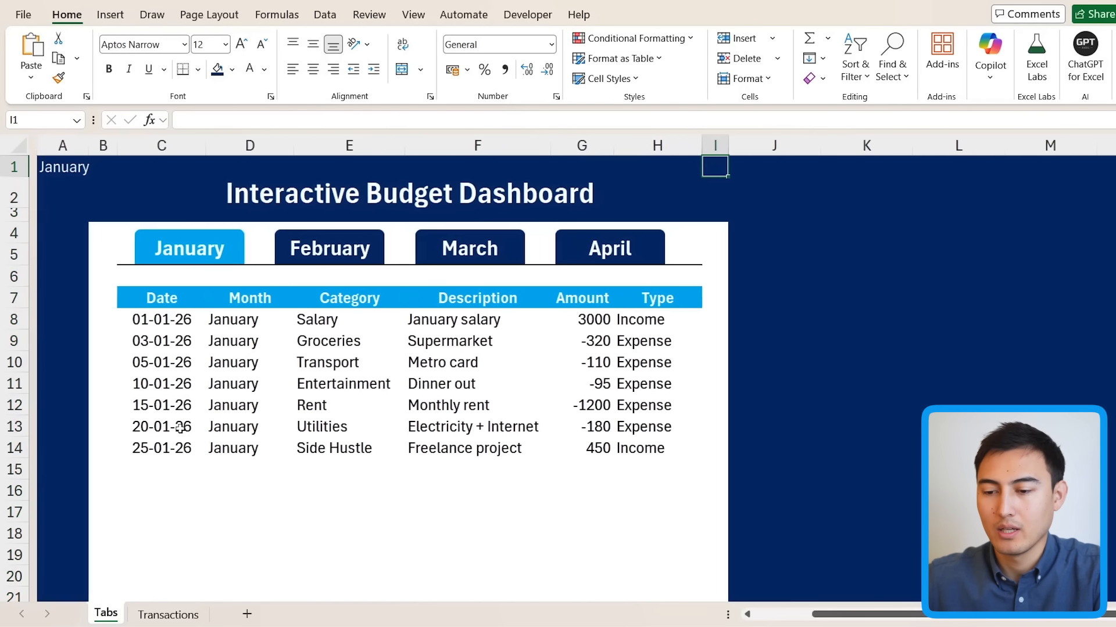
Step: Fill rows 18 through the last row navy, then return to A1
left_click(68, 473)
key("Down")
key("Down")
key("shift+space")
key("Down")
key("shift+space")
key("ctrl+shift+Down")
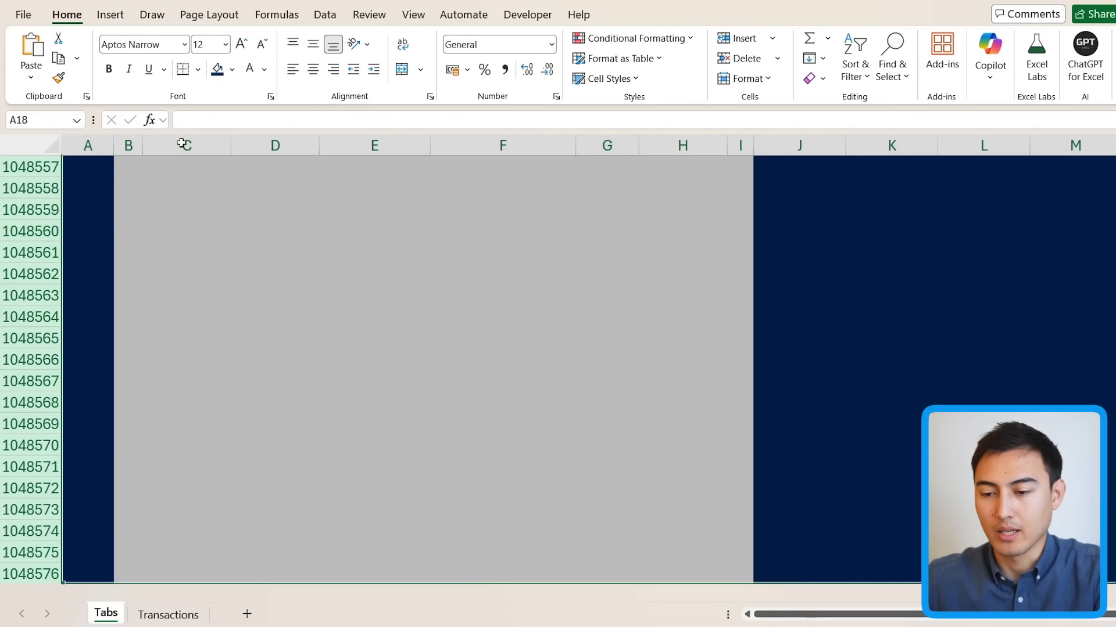
left_click(225, 72)
key("Up")
key("ctrl+Home")
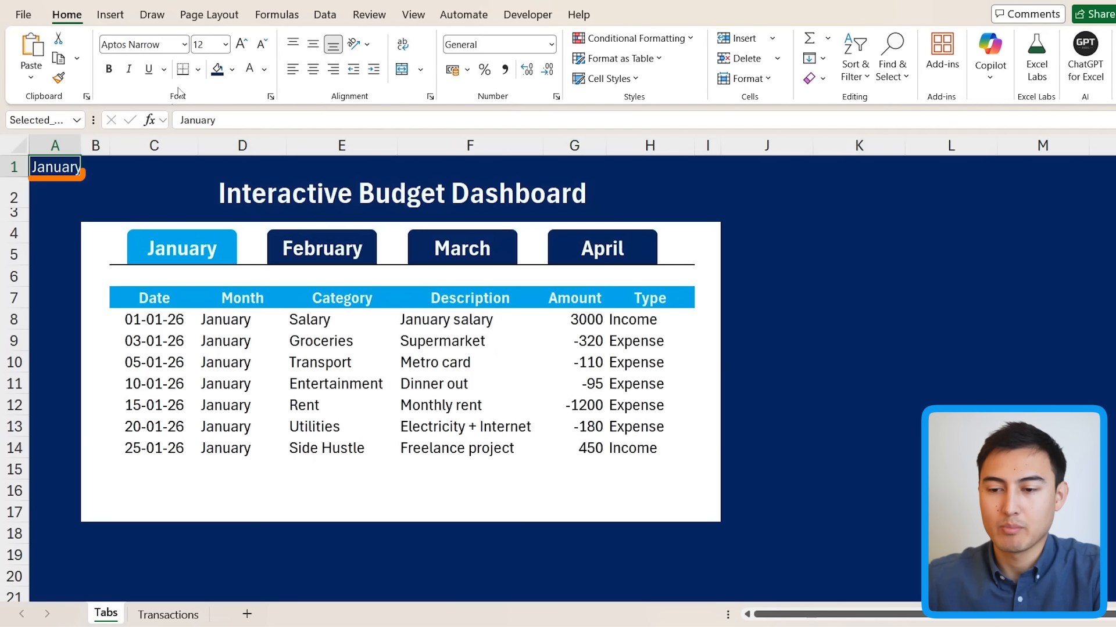
Step: Hide the January helper text in A1 by colouring it navy
left_click(264, 69)
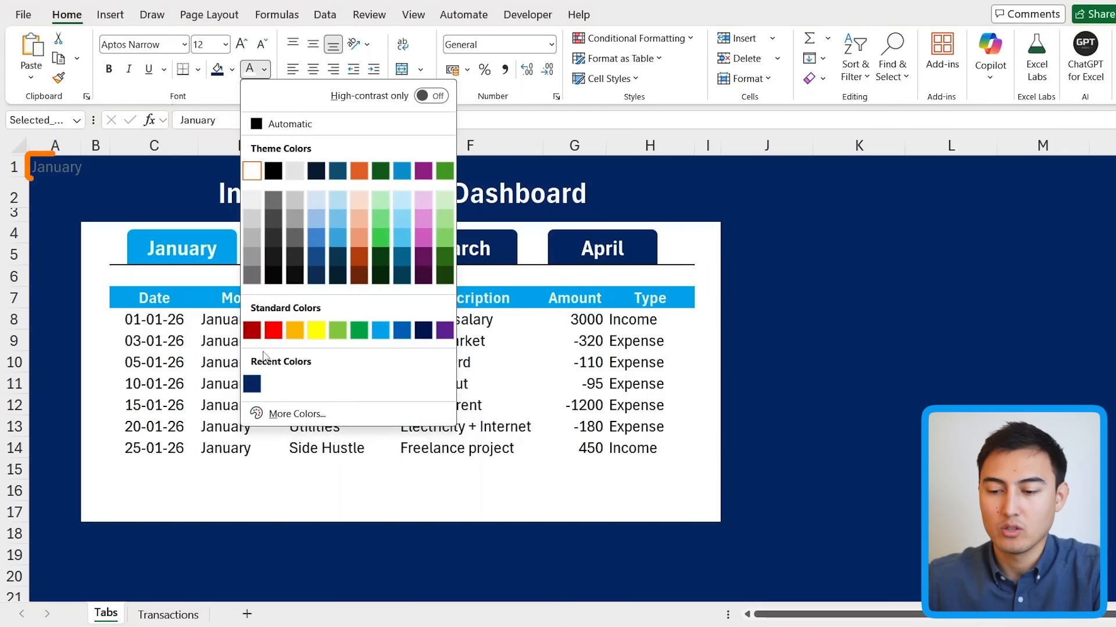
left_click(252, 384)
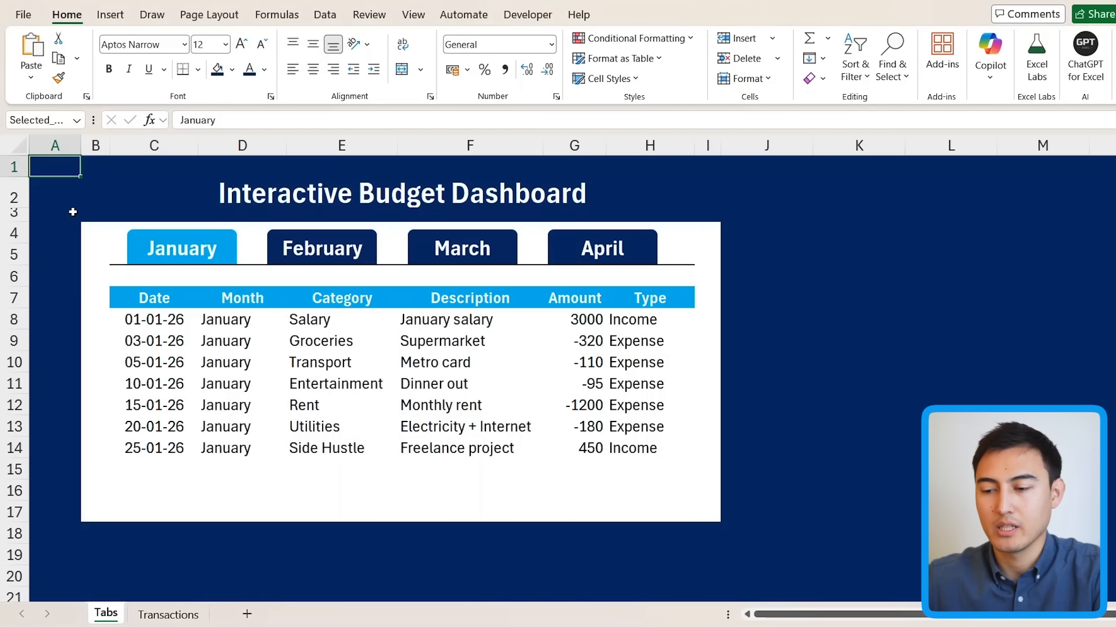
key("Down")
key("Right")
key("Right")
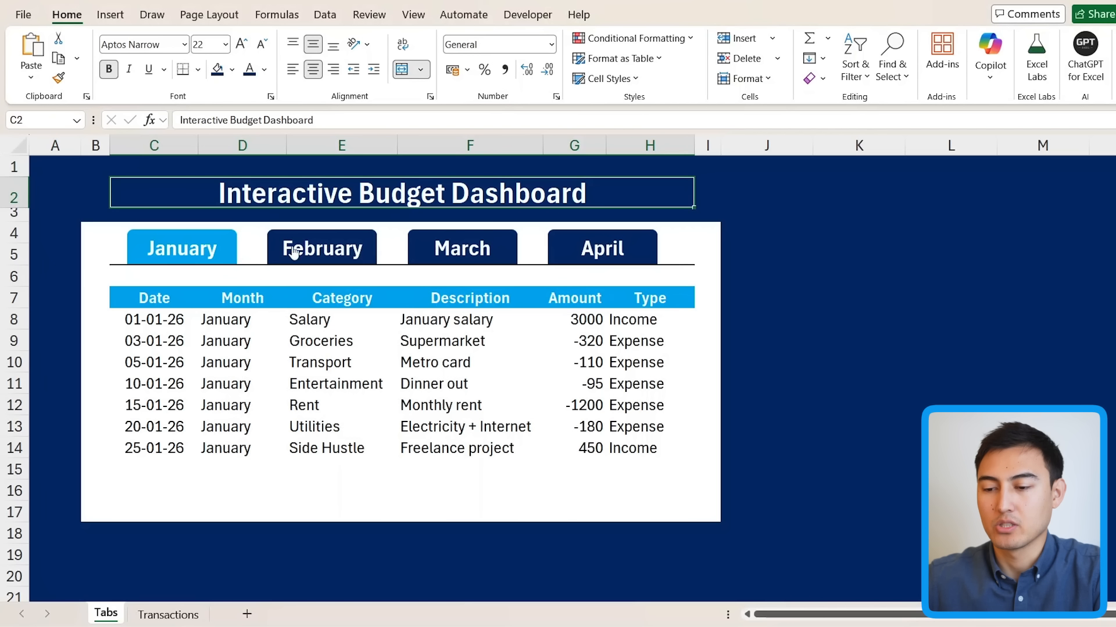
Step: Test the February, March and April tabs to switch the transactions shown
left_click(301, 254)
left_click(450, 249)
left_click(562, 251)
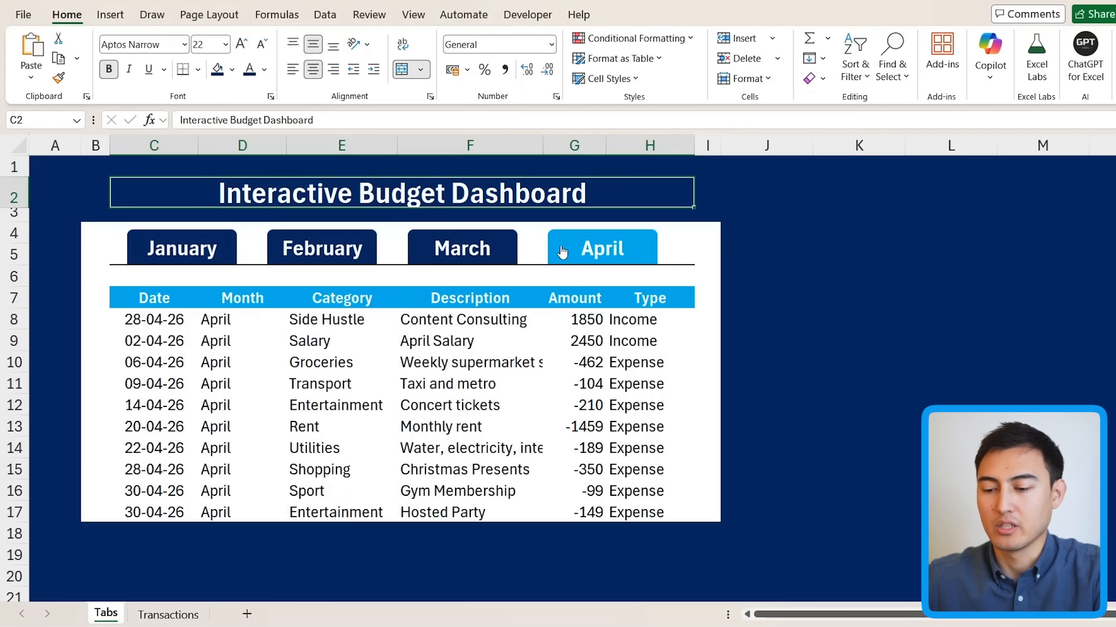
left_click(435, 251)
left_click(347, 256)
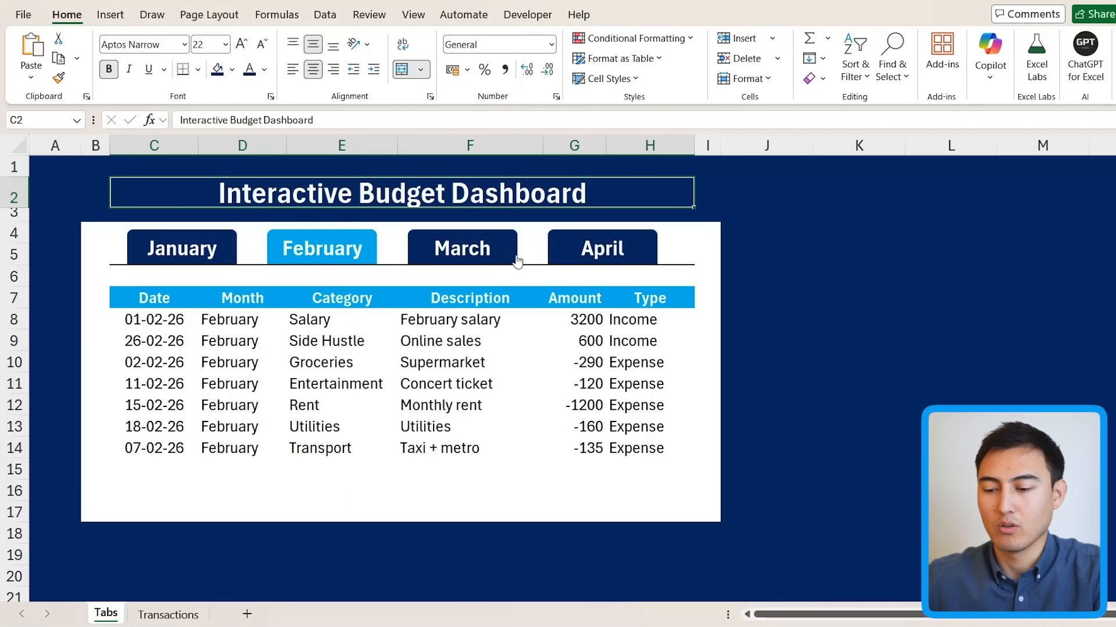
left_click(574, 264)
Step: Fill B18:I18 white to extend the panel below the table
left_click(126, 531)
key("Left")
key("shift+Right")
key("shift+Right")
key("shift+Right")
key("shift+Right")
key("shift+Right")
key("shift+Right")
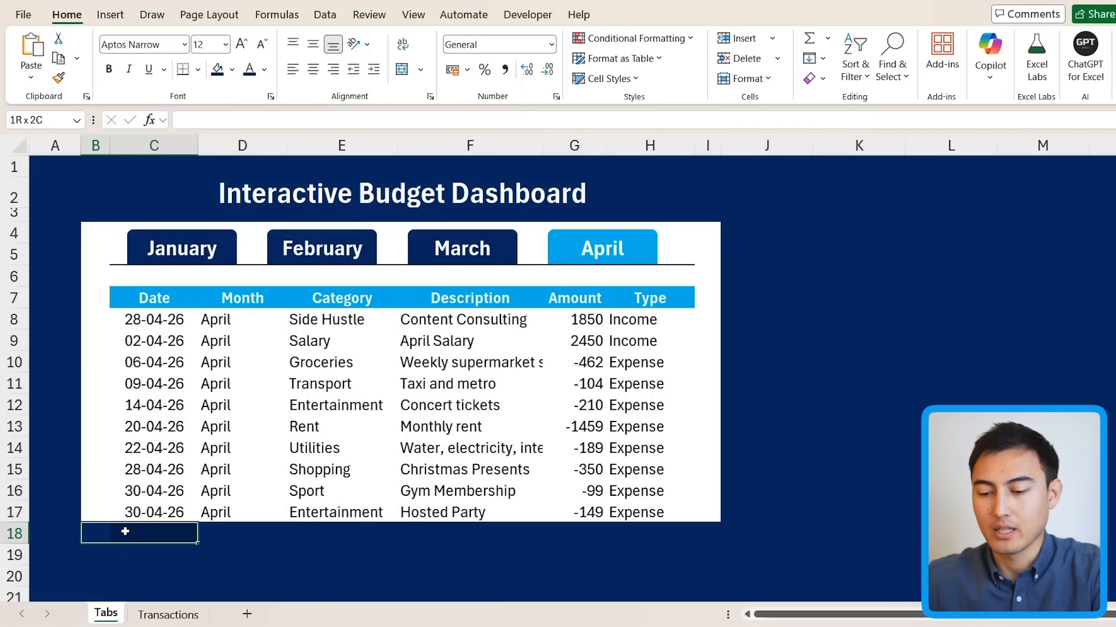
key("shift+Right")
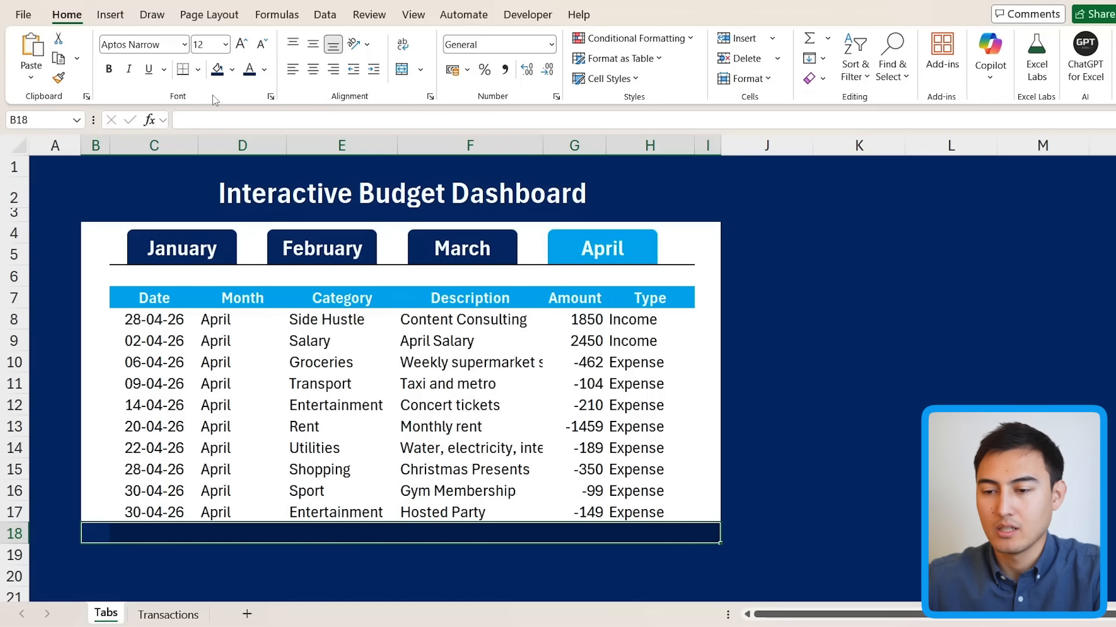
left_click(232, 69)
left_click(220, 147)
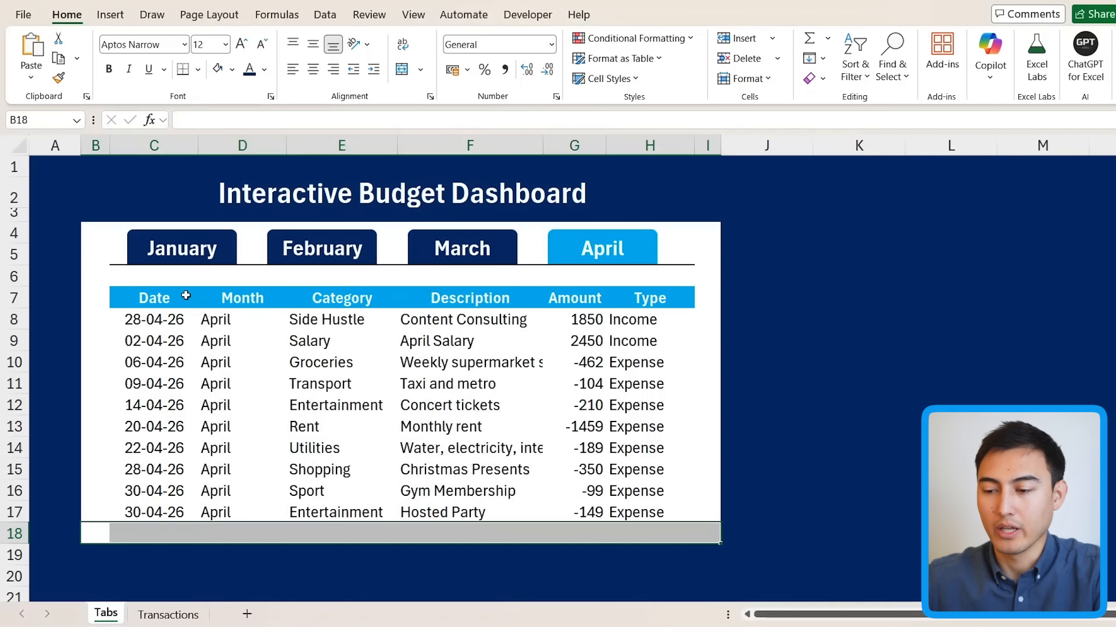
Step: Click through the month tabs again, ending on April's transactions
left_click(448, 252)
left_click(600, 255)
left_click(206, 254)
left_click(340, 263)
left_click(457, 260)
left_click(615, 271)
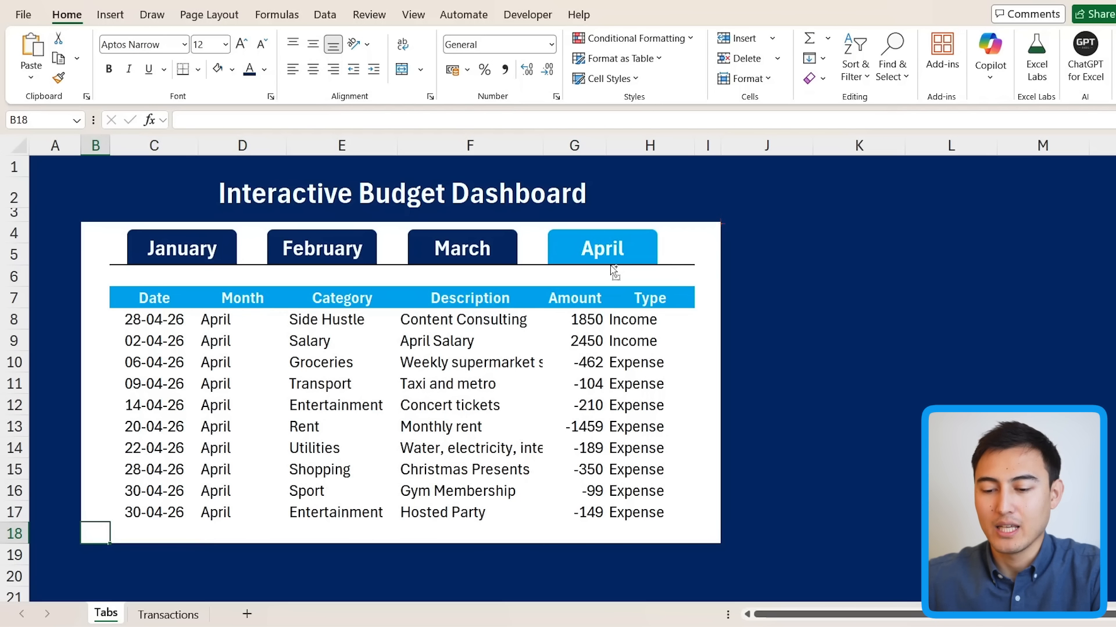
Step: Copy the 20/03/2026 Utilities row (-175) into row 34 of Transactions, then return to Tabs
key("ctrl+Page_Down")
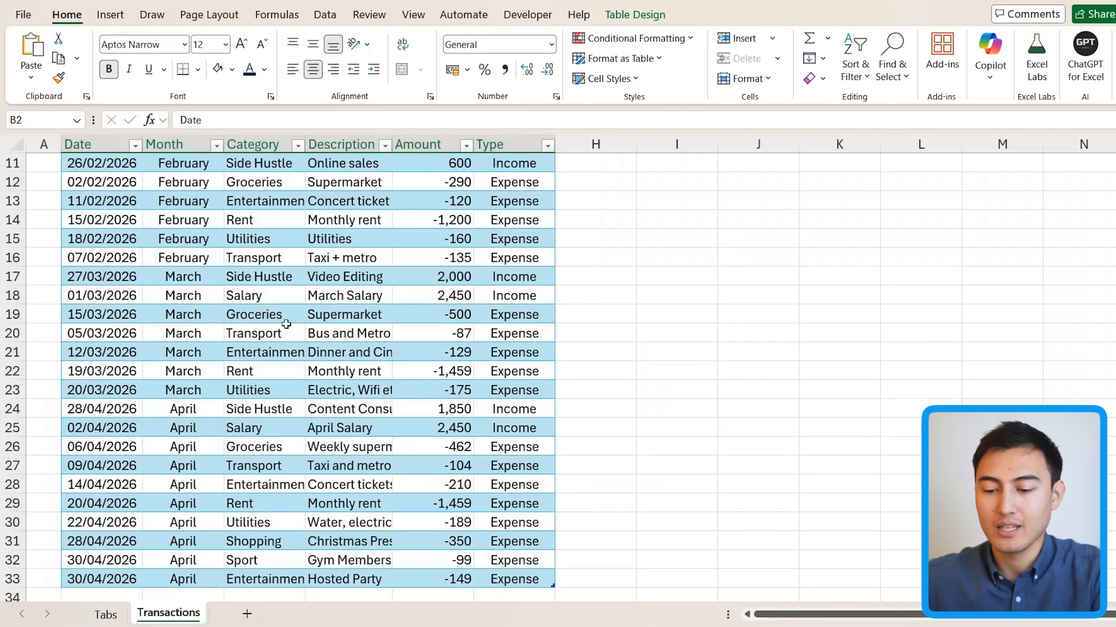
scroll(204, 371, "down", 2)
left_click(95, 263)
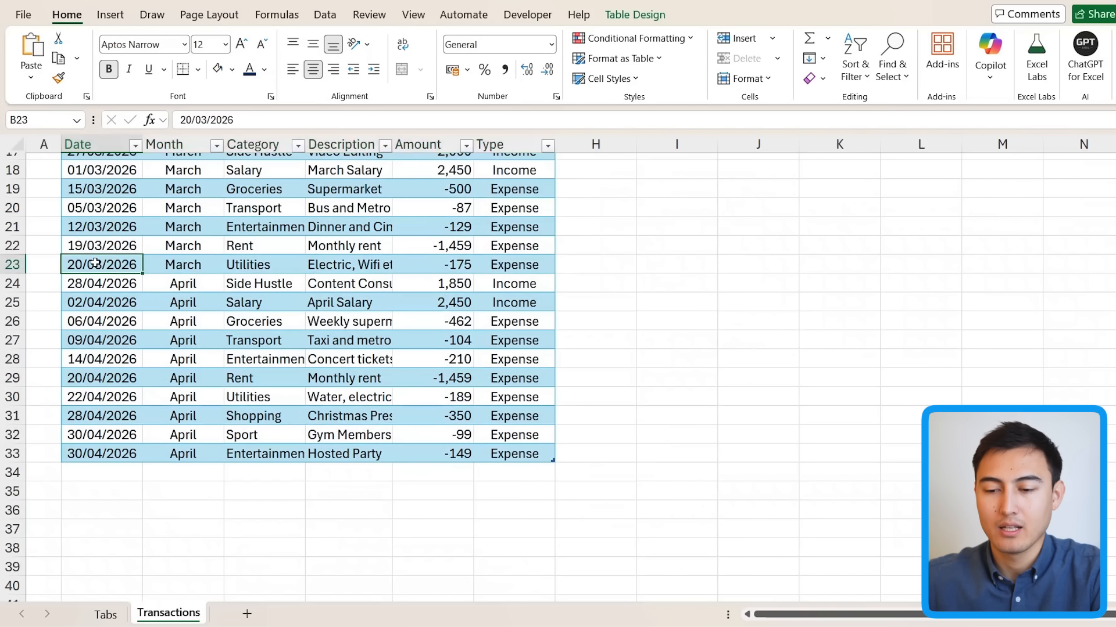
key("shift+space")
key("ctrl+c")
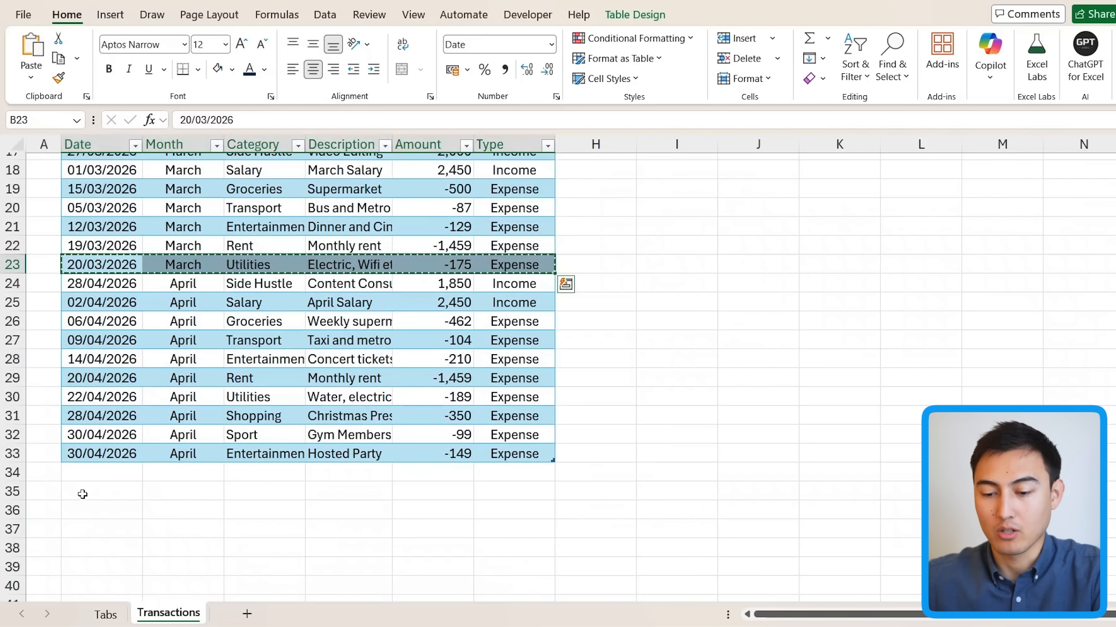
left_click(88, 475)
key("ctrl+v")
key("Down")
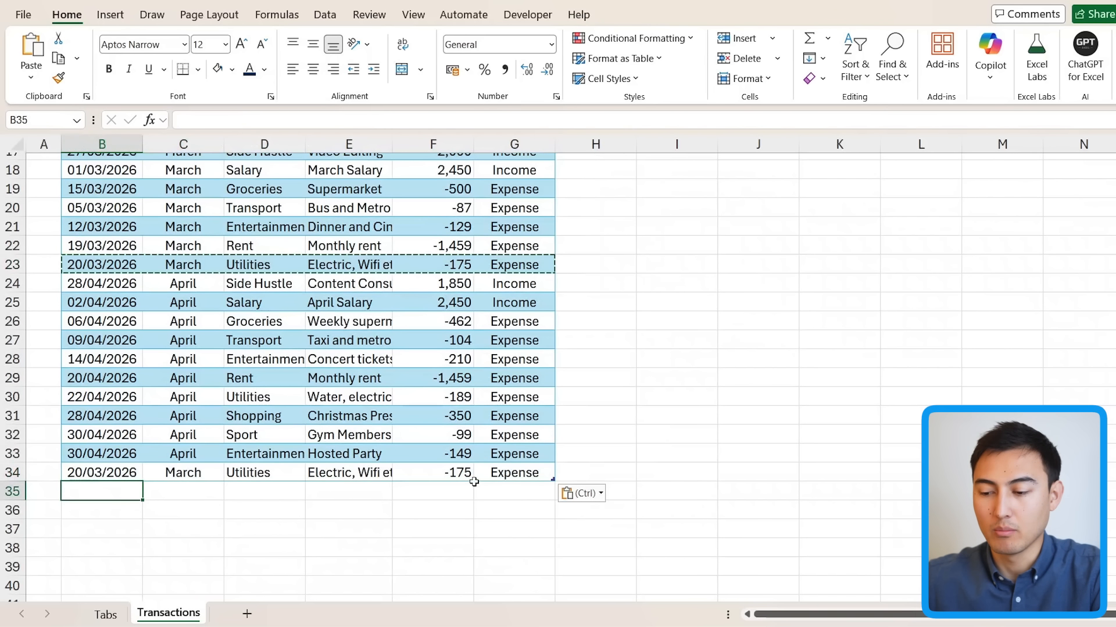
left_click(312, 334)
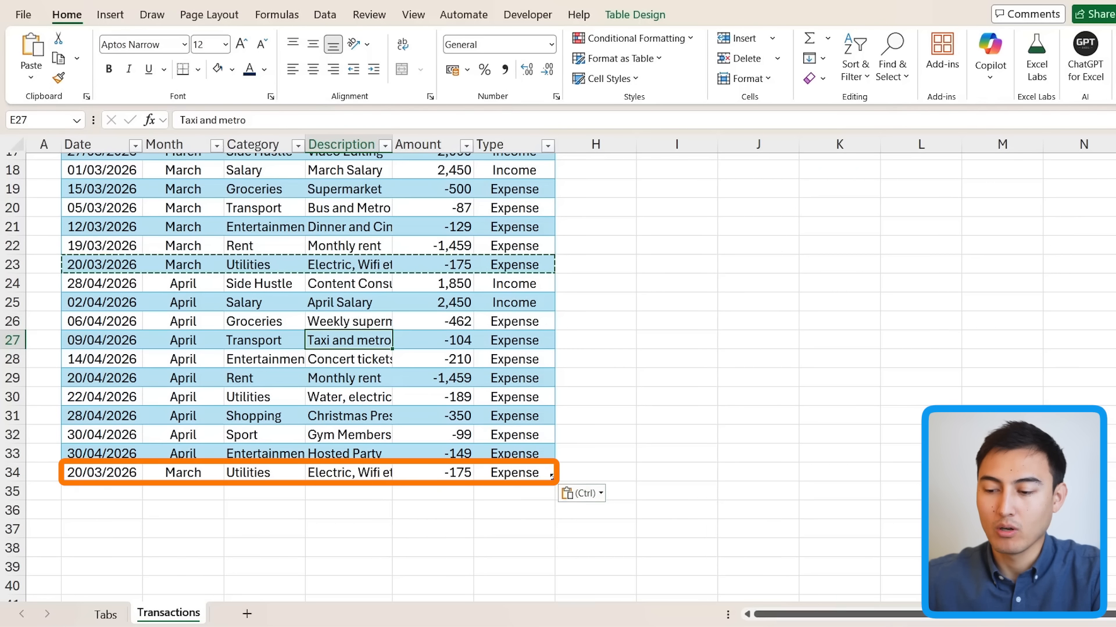
key("ctrl+Page_Up")
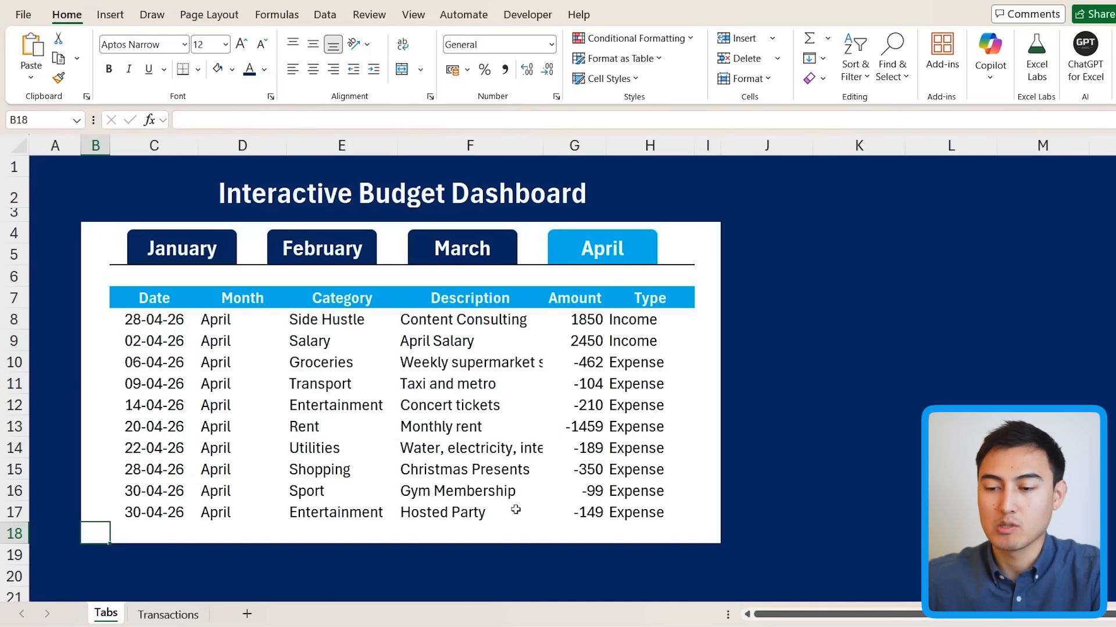
Step: Show March to check both Utilities transactions now appear
left_click(454, 261)
left_click_drag(138, 450, 655, 468)
left_click(488, 518)
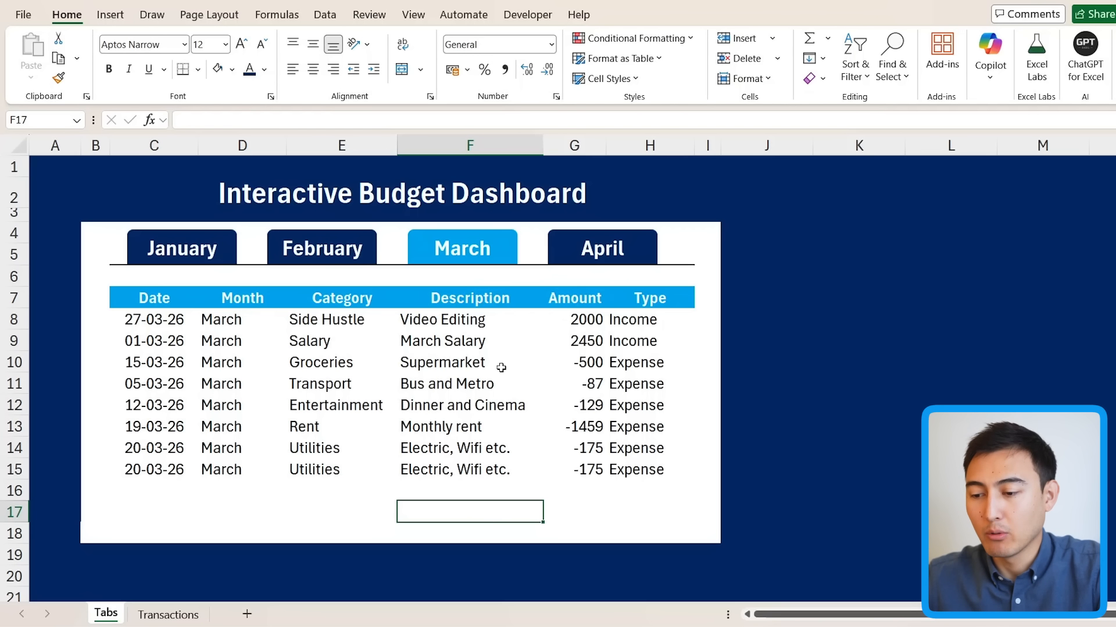
Step: Save the workbook to Downloads as an Excel Macro-Enabled Workbook
left_click(24, 14)
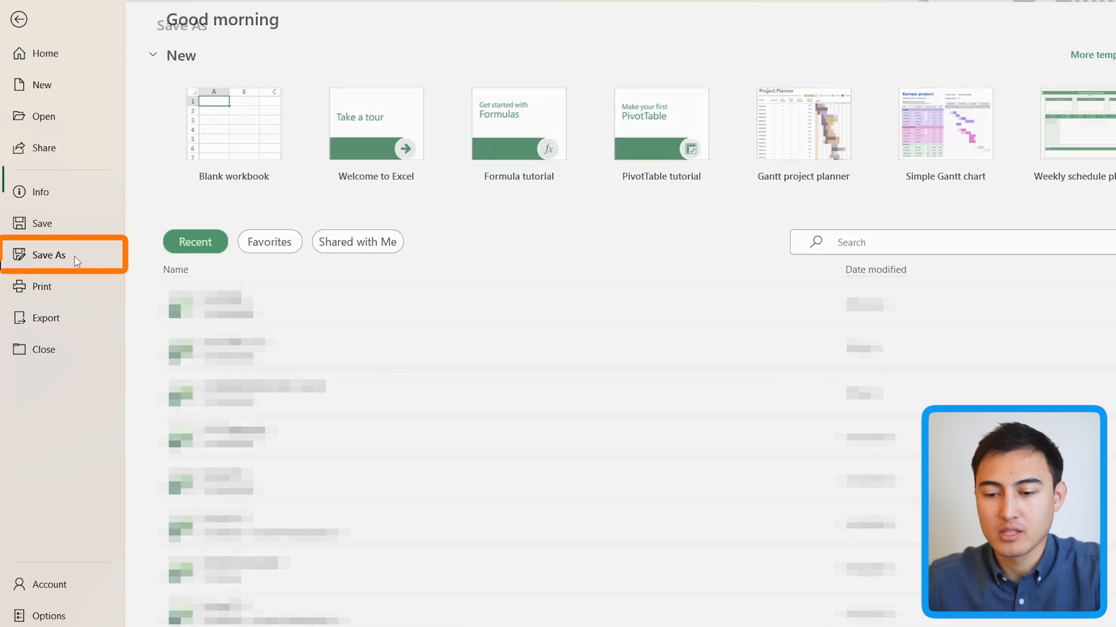
left_click(74, 257)
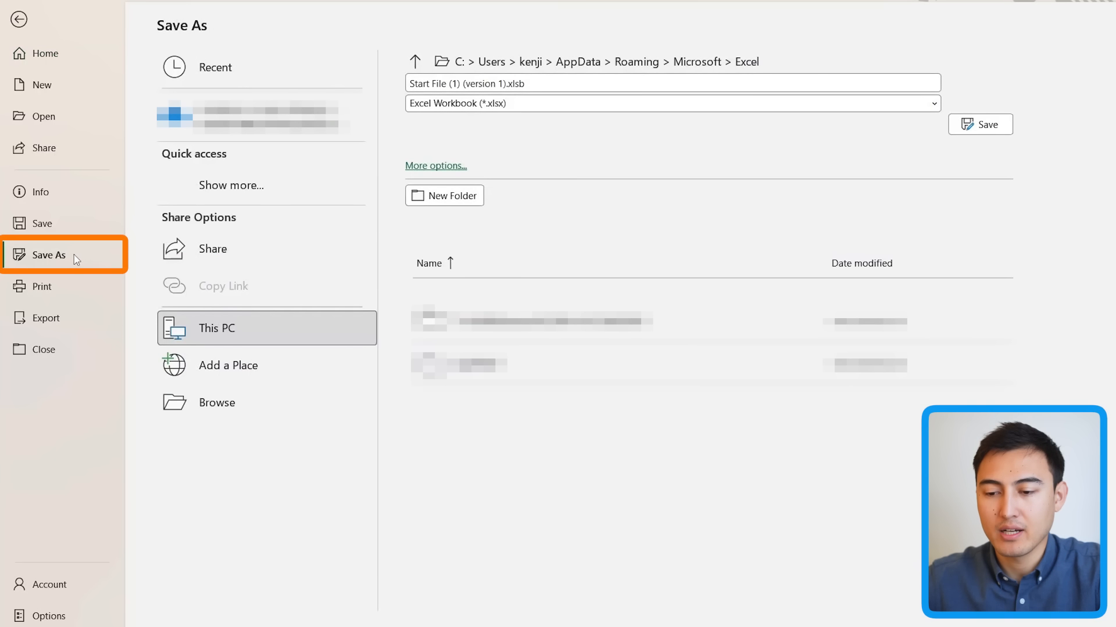
left_click(231, 407)
left_click(152, 246)
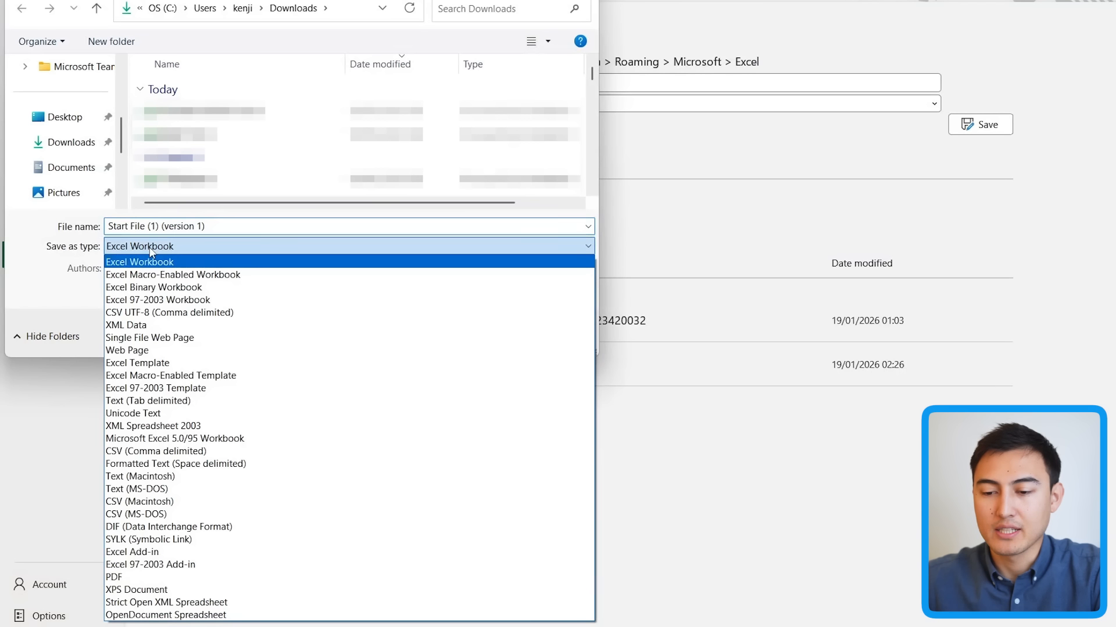
left_click(189, 275)
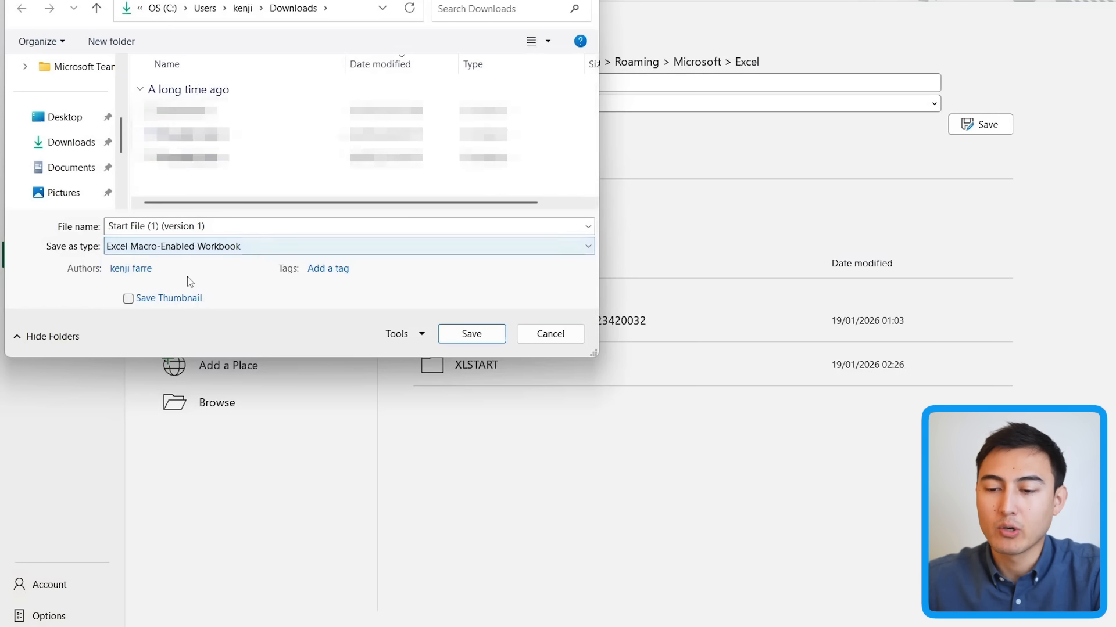
left_click(459, 333)
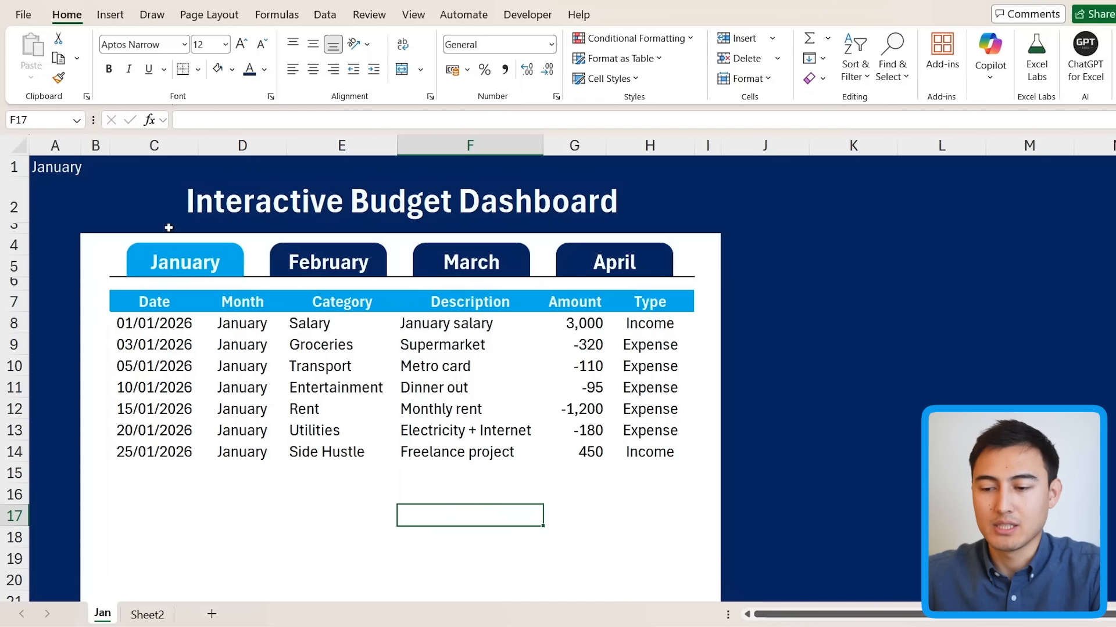
Step: Select the February, March and April tab shapes on the dashboard in turn
left_click(366, 263)
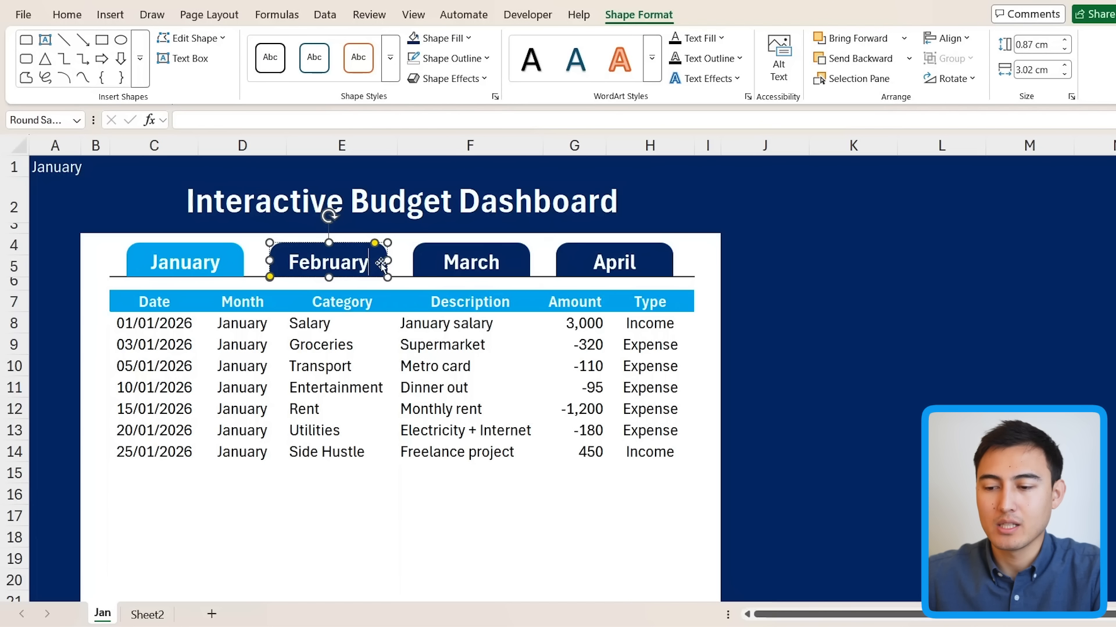
left_click(469, 266)
left_click(619, 256)
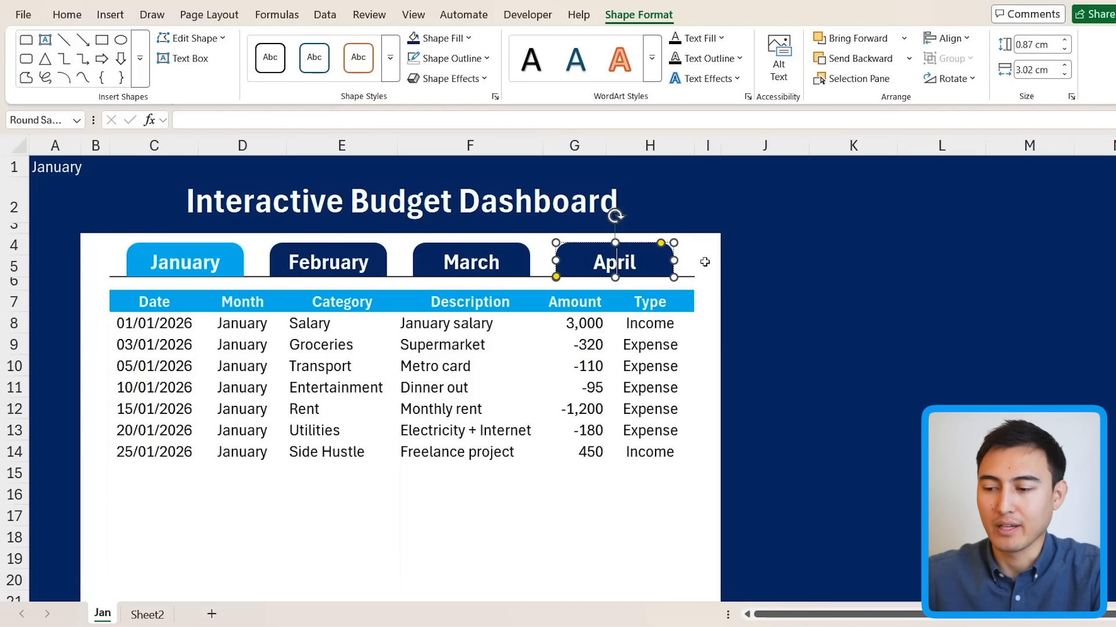
left_click(706, 261)
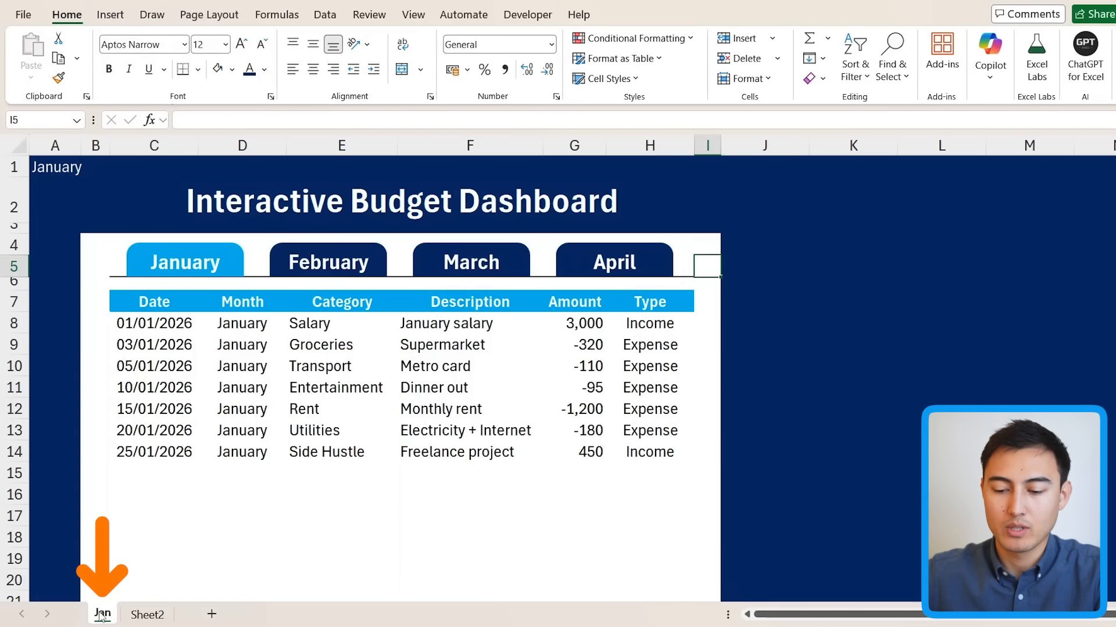
Step: Ctrl-drag the Jan sheet tab to copy it and rename the copy Apr
left_click_drag(102, 617, 247, 622)
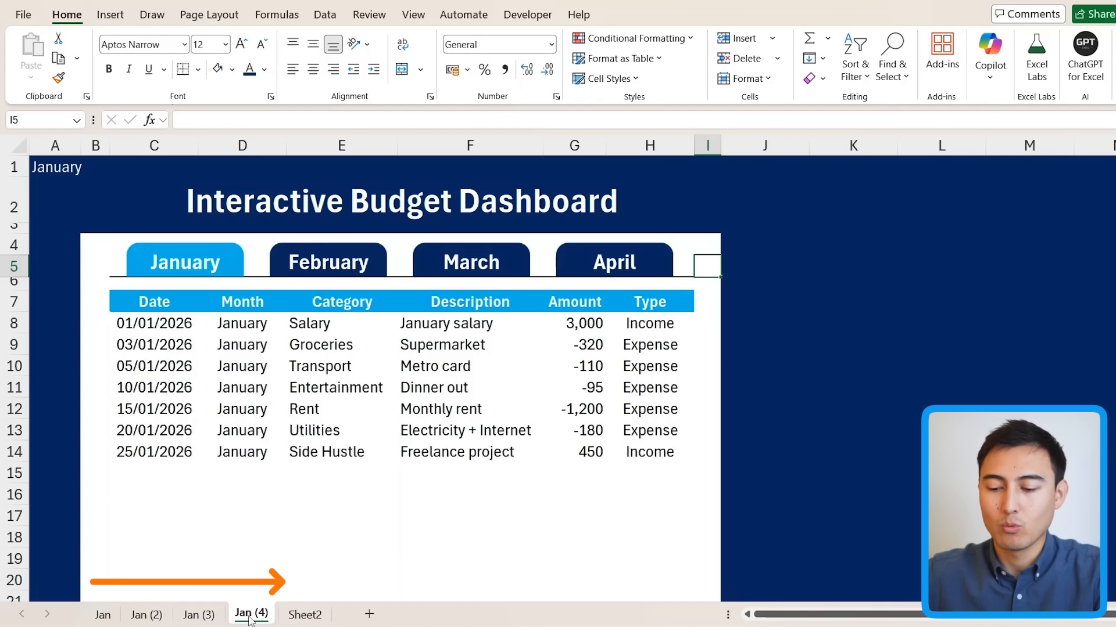
double_click(251, 616)
type("Apr")
key("Return")
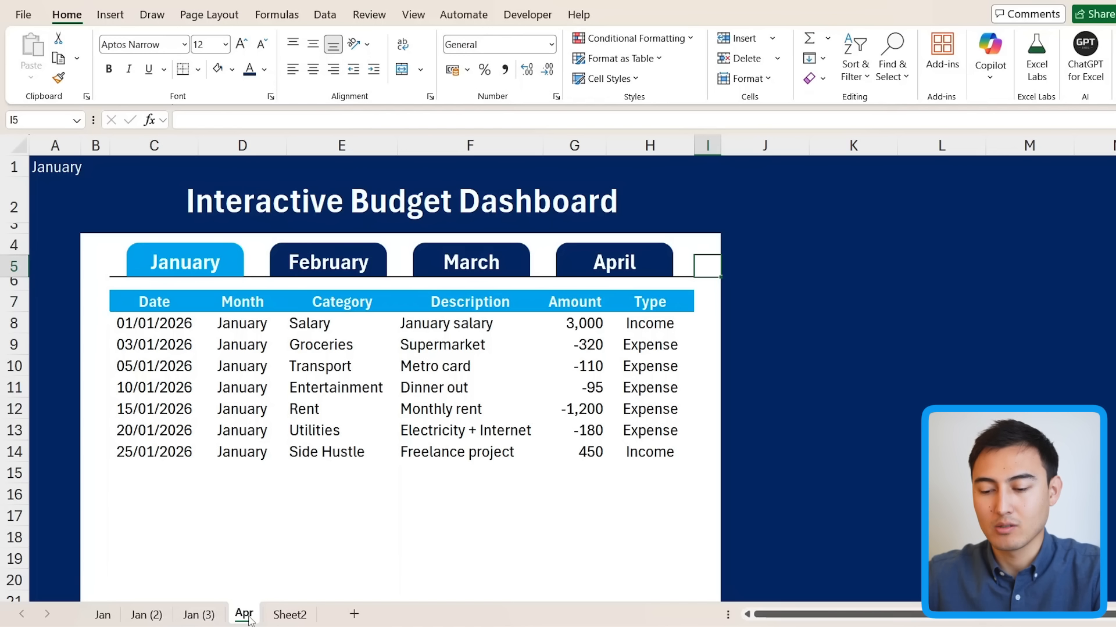
left_click(213, 618)
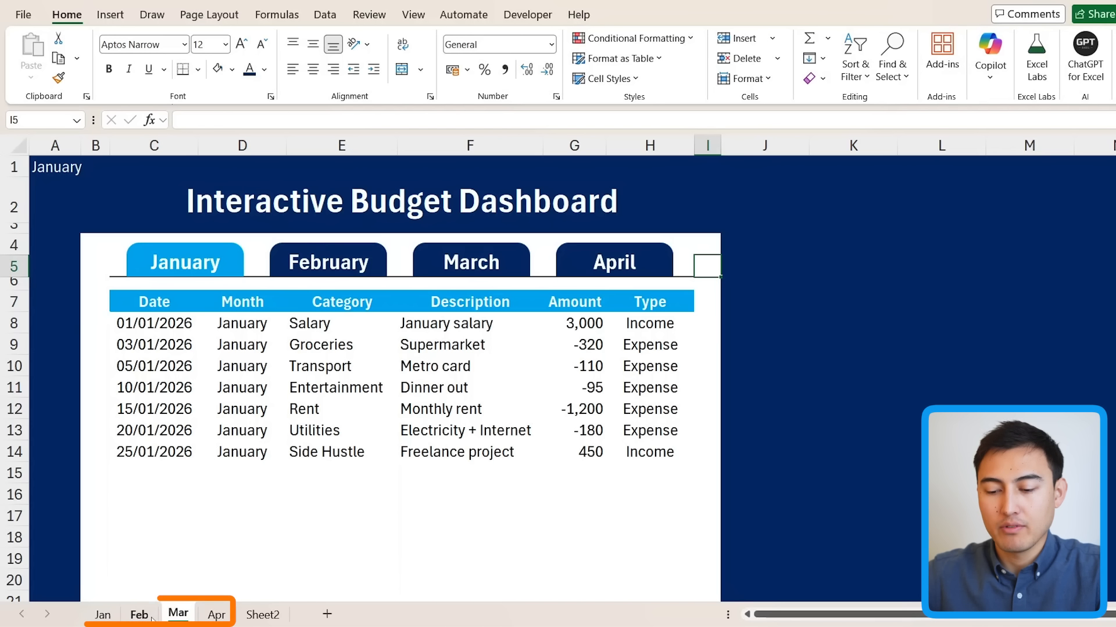
key("ctrl+Page_Up")
key("ctrl+Page_Up")
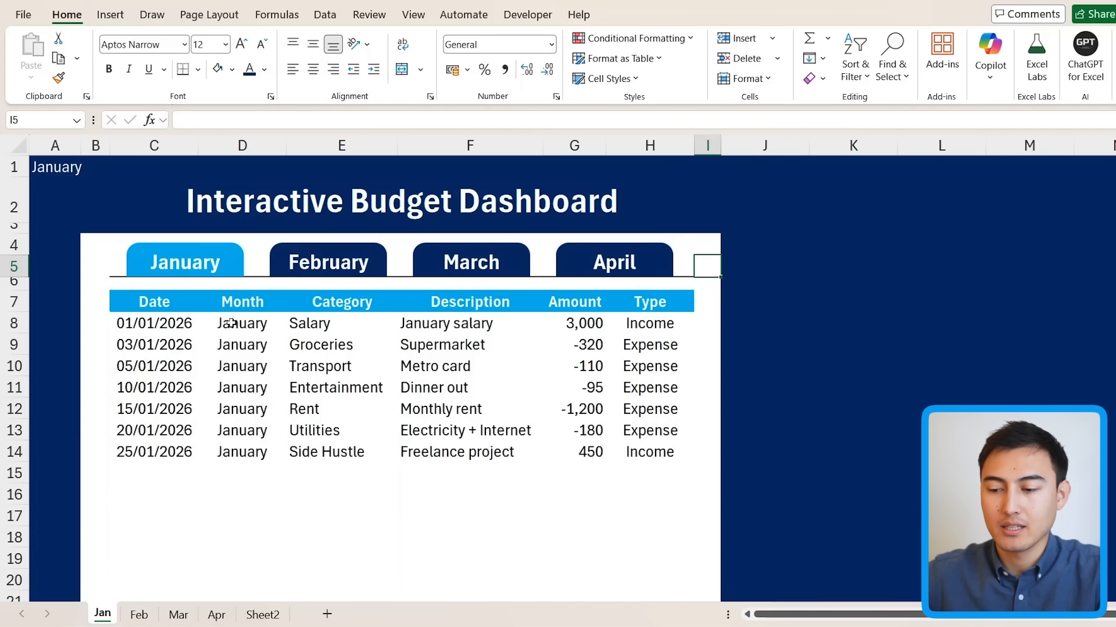
key("ctrl+Page_Down")
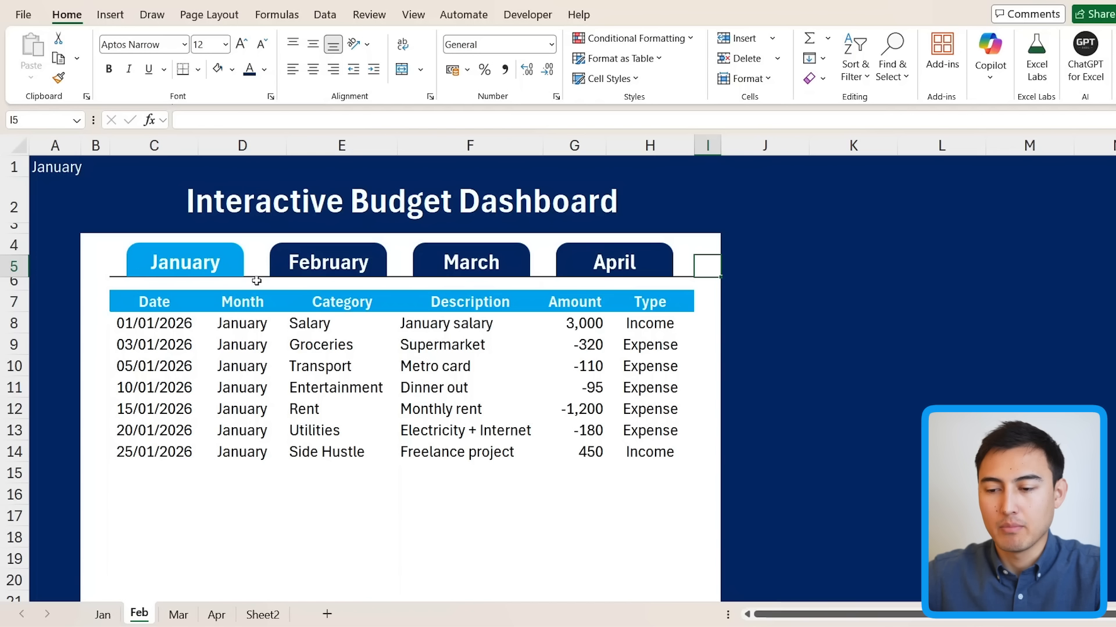
Step: On Feb, make January navy and February light blue, and set A1 to February
left_click(236, 262)
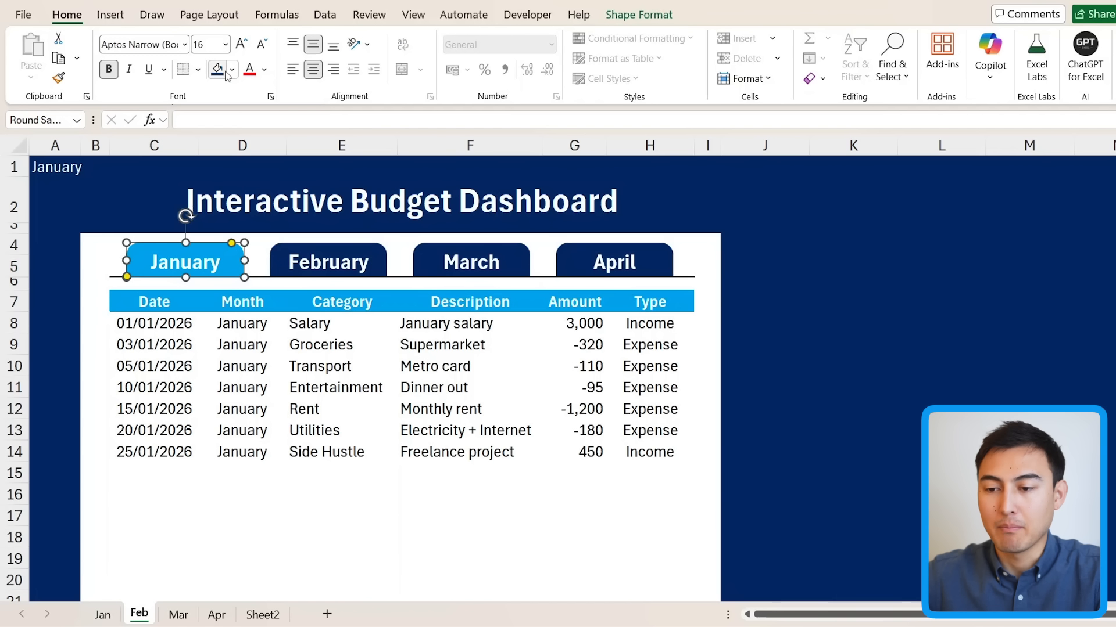
left_click(217, 69)
left_click(291, 249)
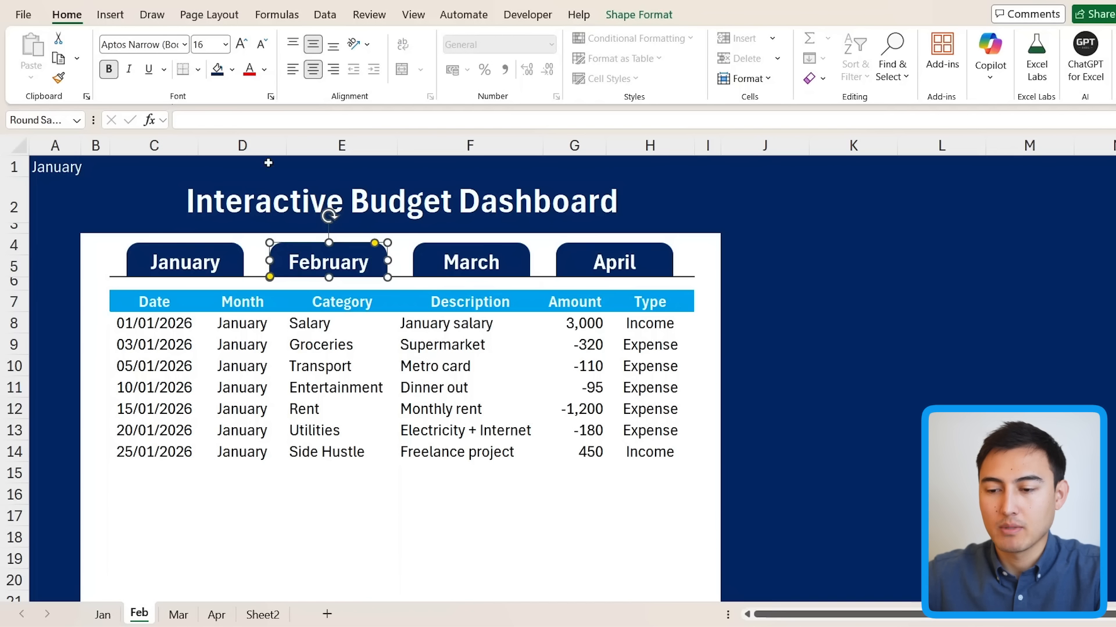
left_click(232, 69)
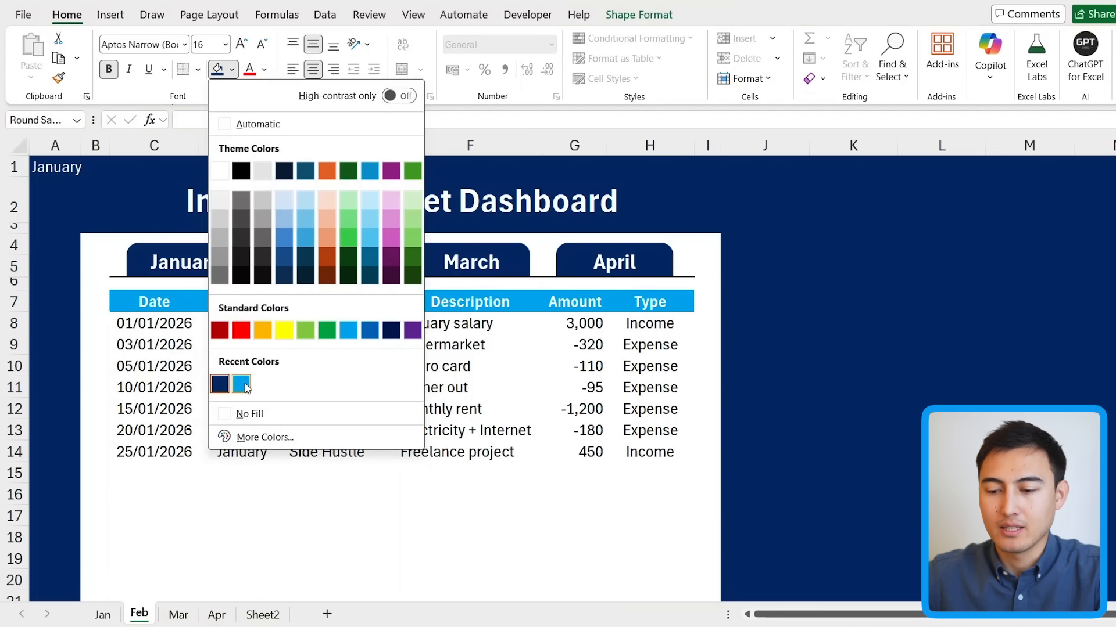
left_click(242, 384)
left_click(63, 165)
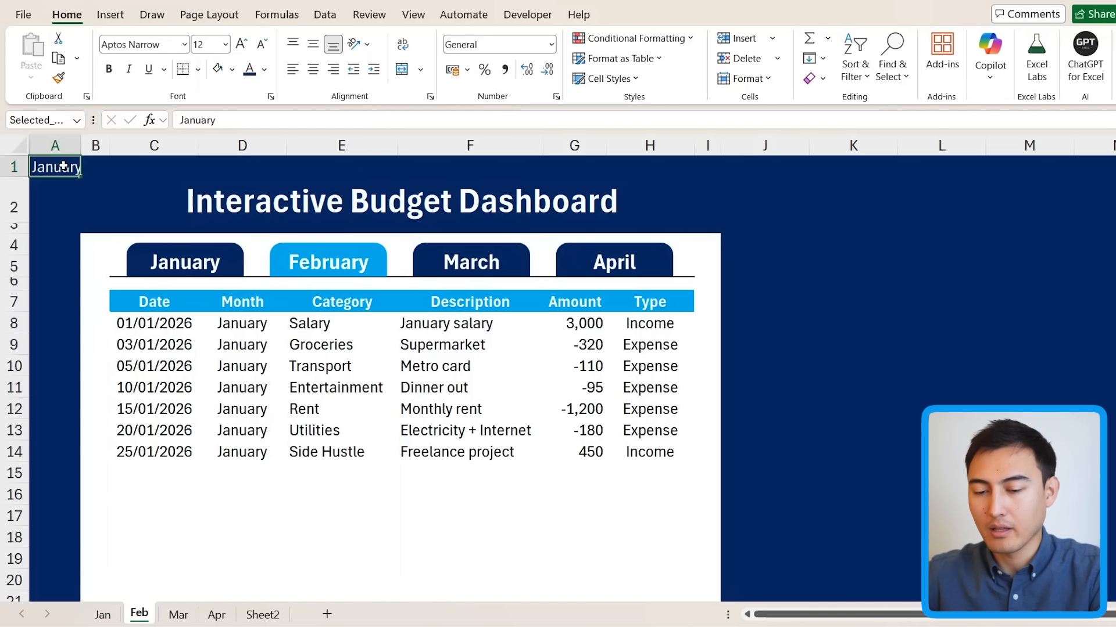
type("Febr")
key("Return")
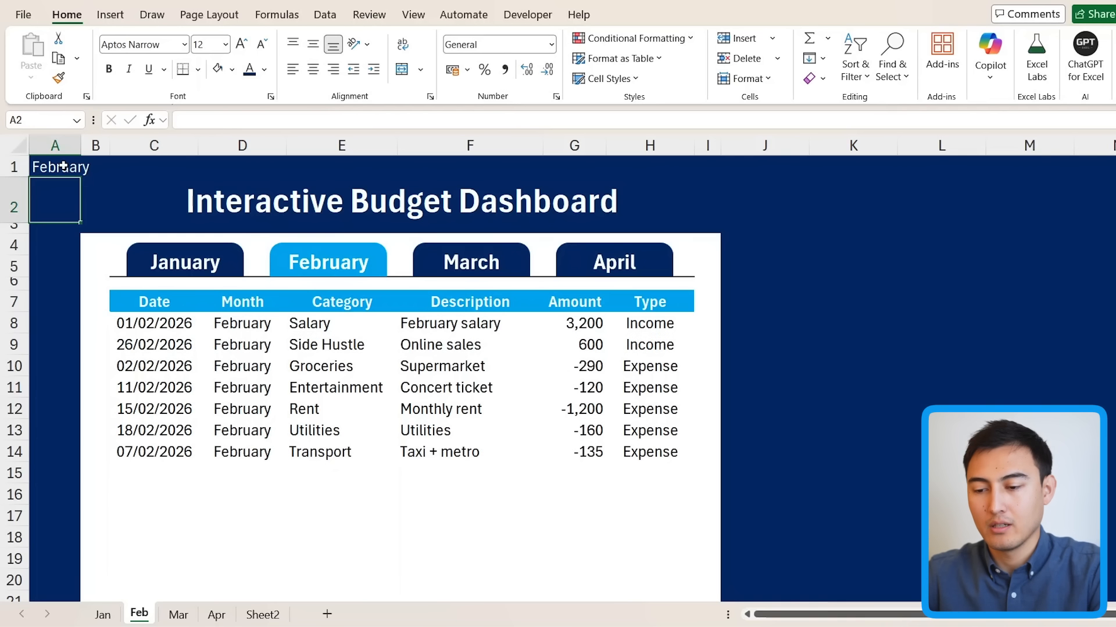
Step: Fill the March button light blue on Mar and the April button light blue on Apr
left_click(102, 615)
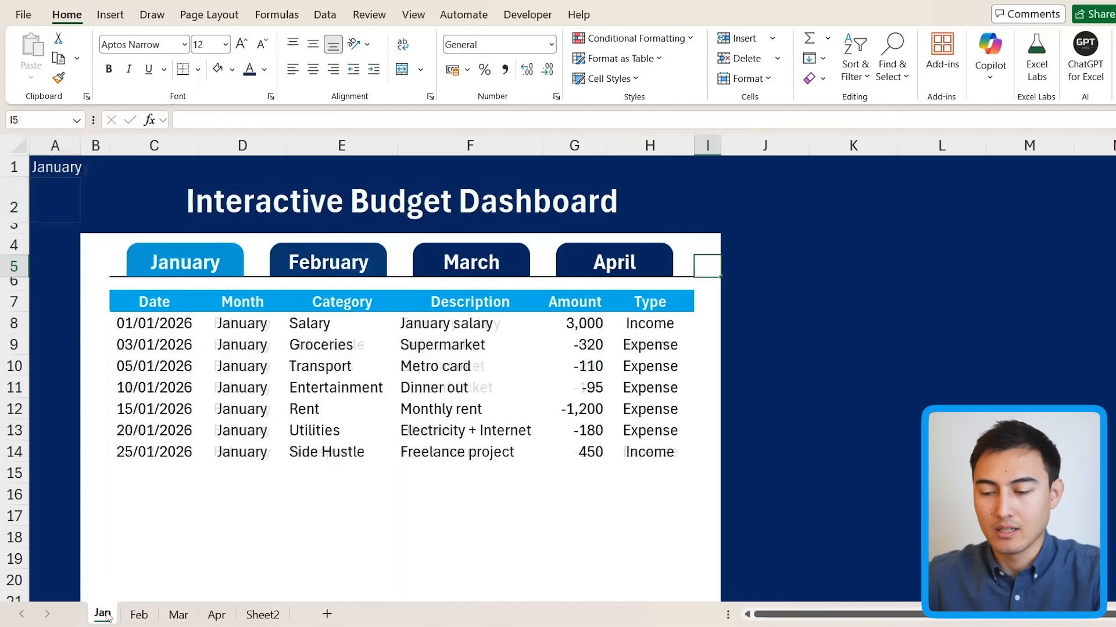
left_click(140, 615)
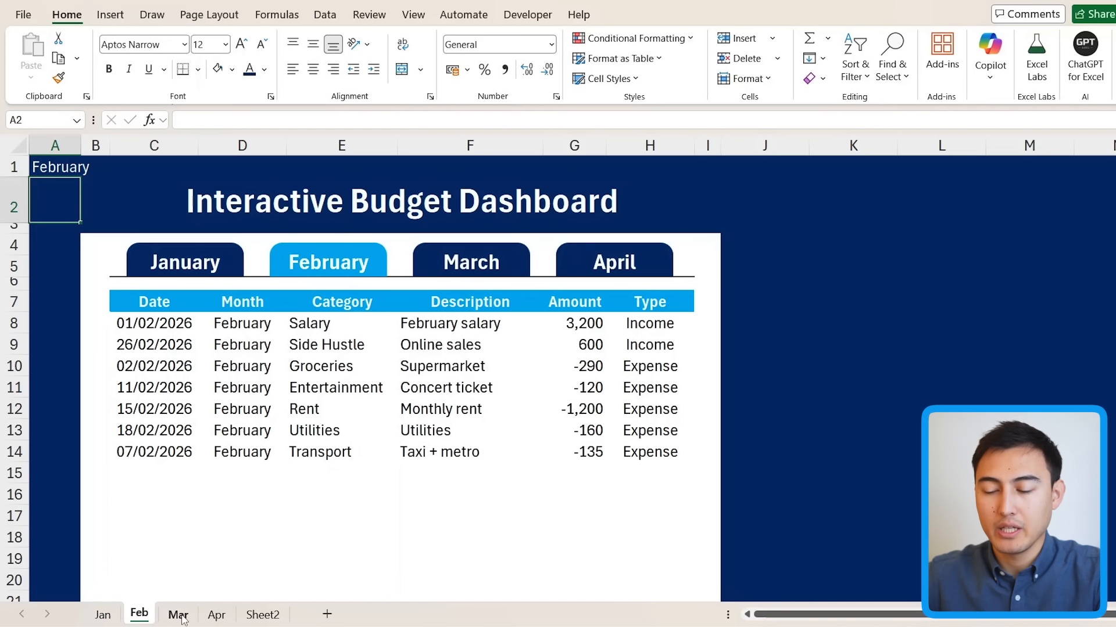
left_click(178, 615)
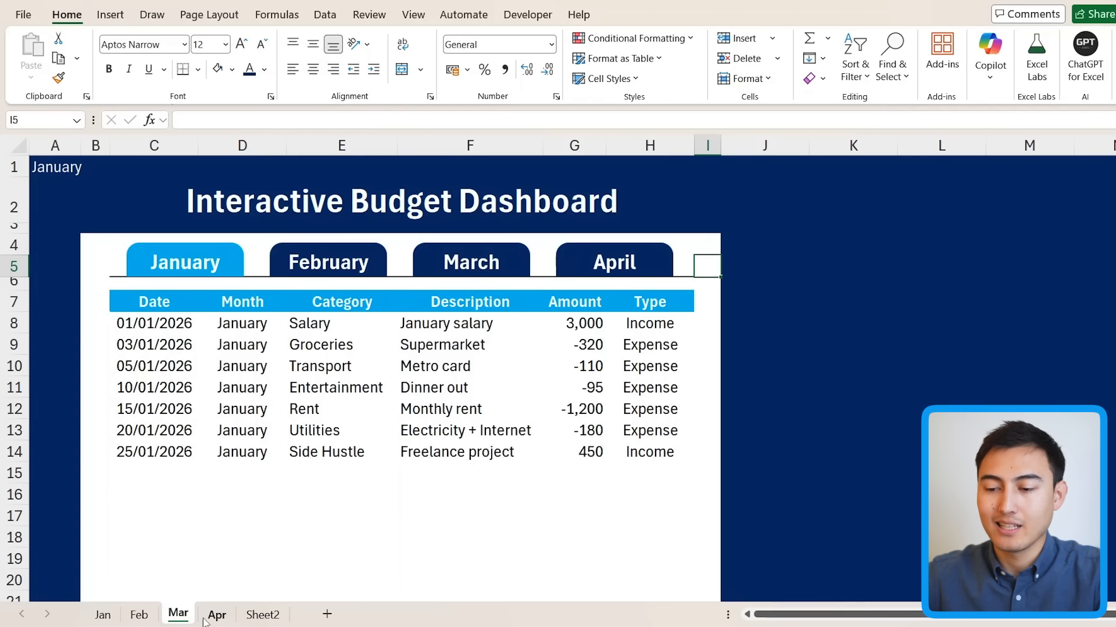
left_click(433, 260)
left_click(217, 69)
left_click(217, 615)
left_click(581, 256)
left_click(217, 69)
left_click(178, 614)
left_click(231, 69)
Step: Make the January button navy on the Mar and Apr sheets
left_click(196, 255)
left_click(232, 69)
left_click(382, 316)
left_click(217, 614)
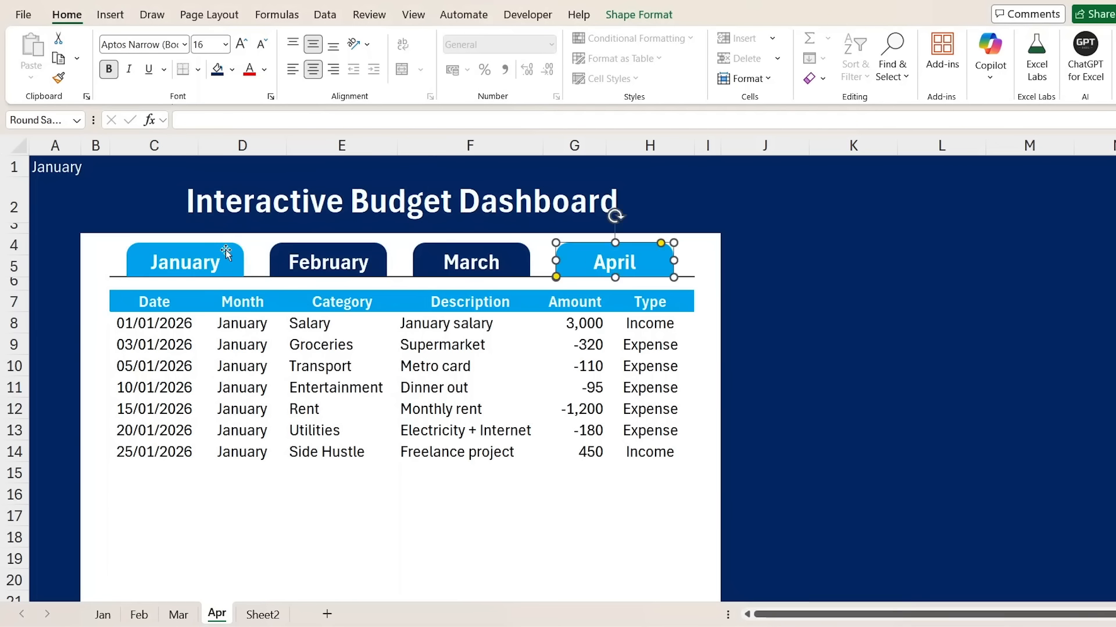
left_click(225, 251)
left_click(218, 70)
Step: Check the highlighted month on the Mar and Apr sheets, ending on Jan
left_click(105, 615)
left_click(176, 617)
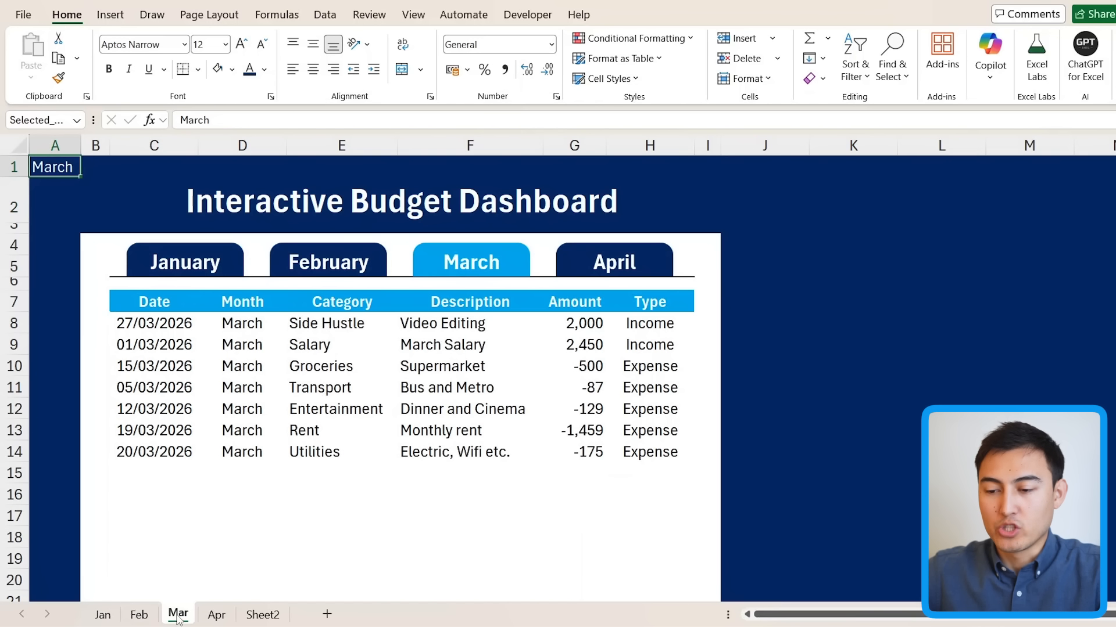
left_click(217, 615)
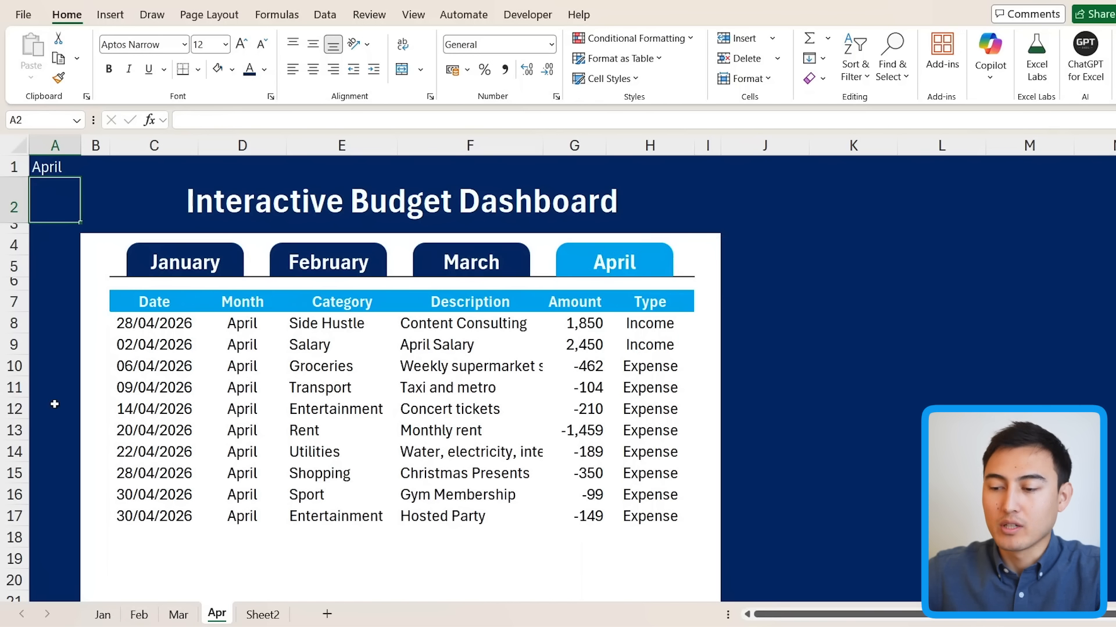
left_click(103, 615)
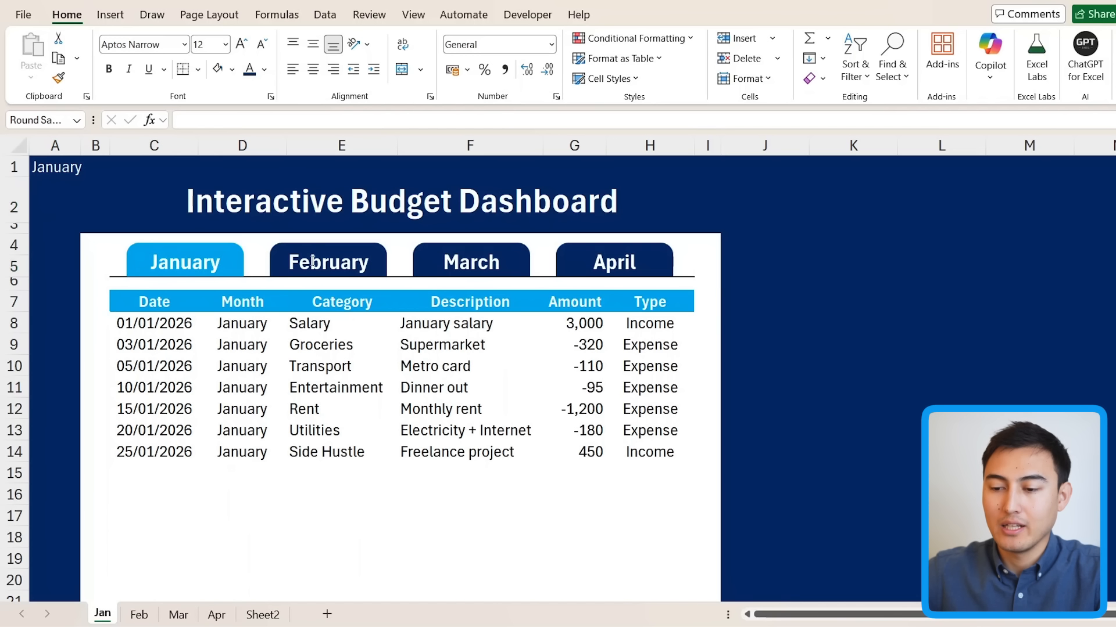
Step: Hyperlink the February and March buttons to the Feb and Mar sheets
left_click(313, 262)
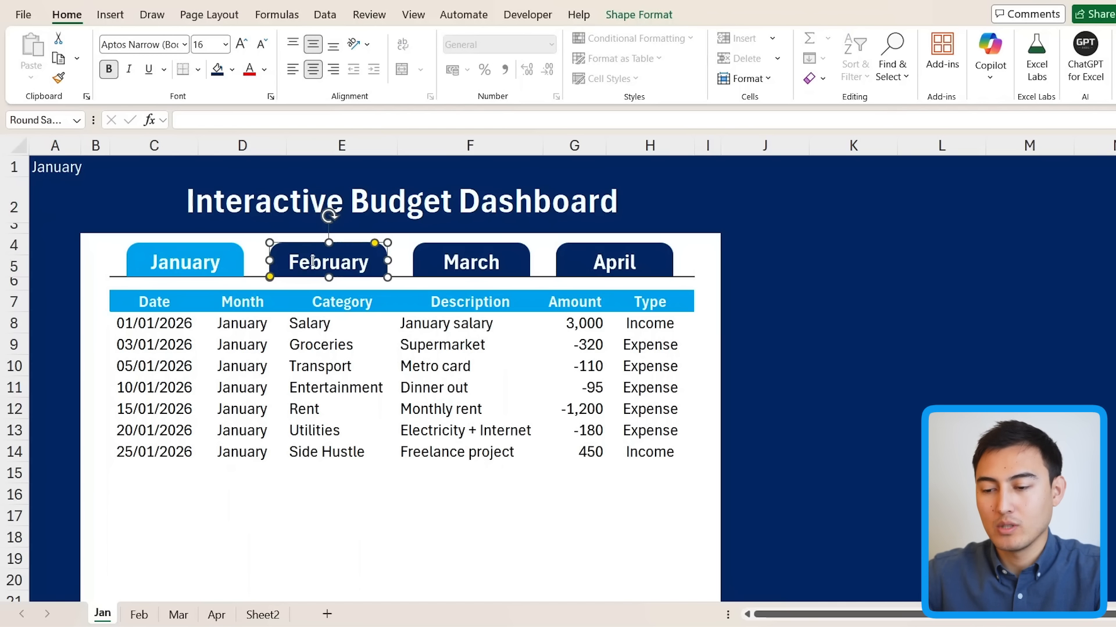
key("ctrl+k")
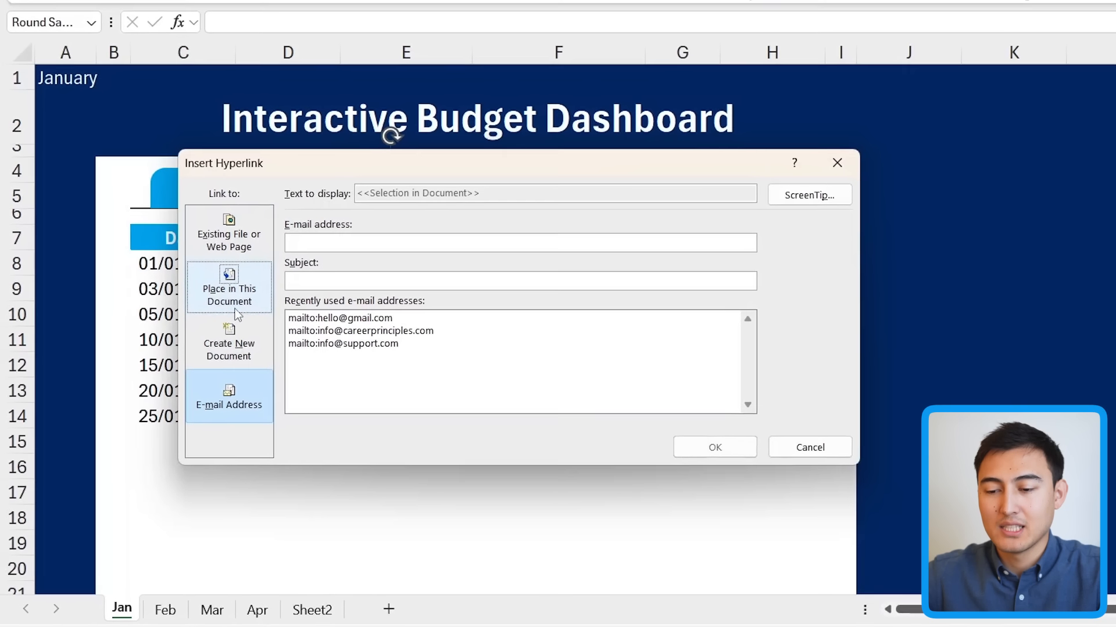
left_click(212, 359)
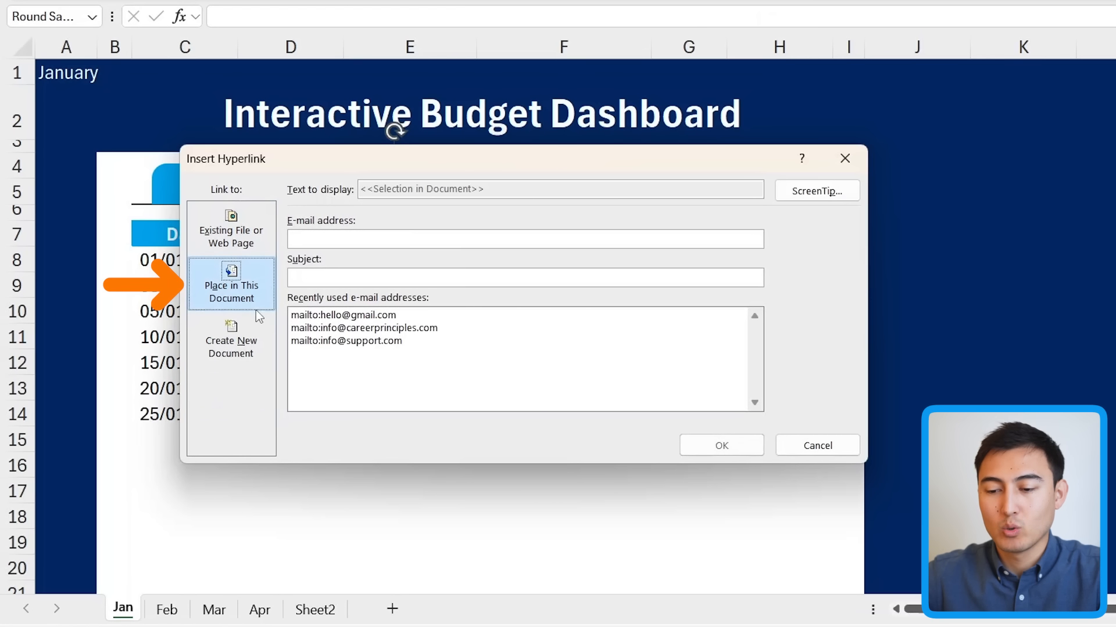
left_click(330, 312)
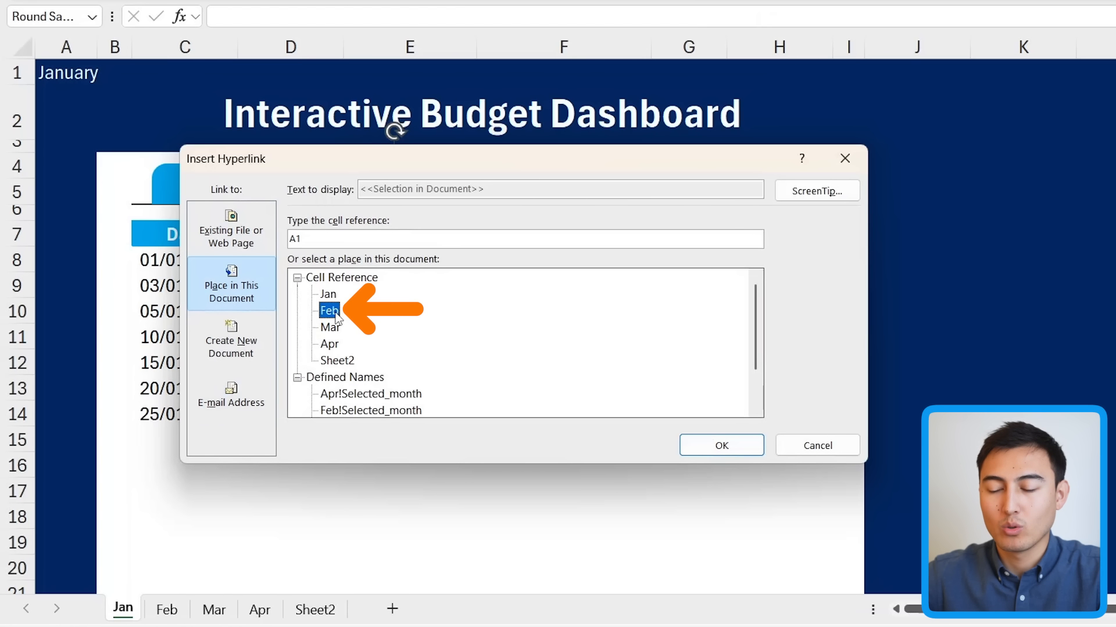
left_click(719, 446)
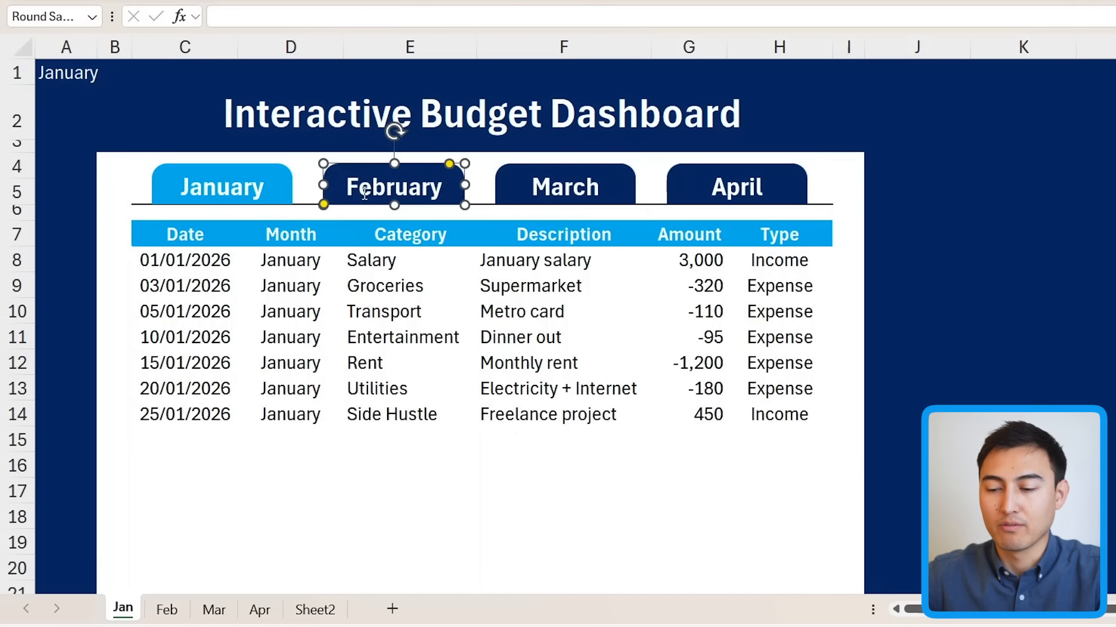
left_click(520, 188)
key("ctrl+k")
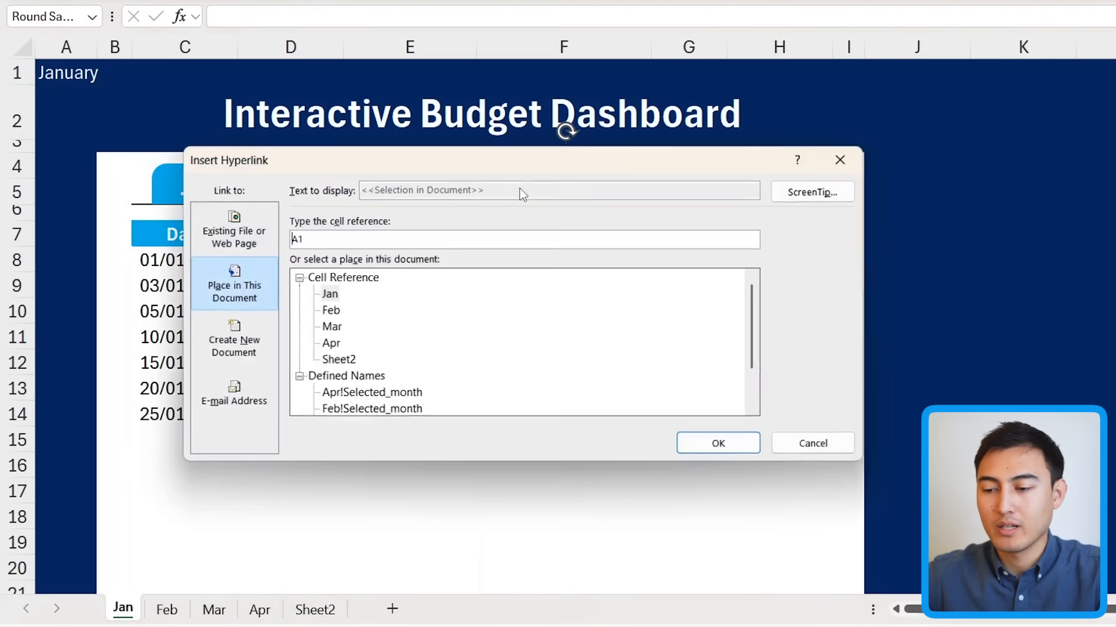
left_click(330, 327)
left_click(720, 446)
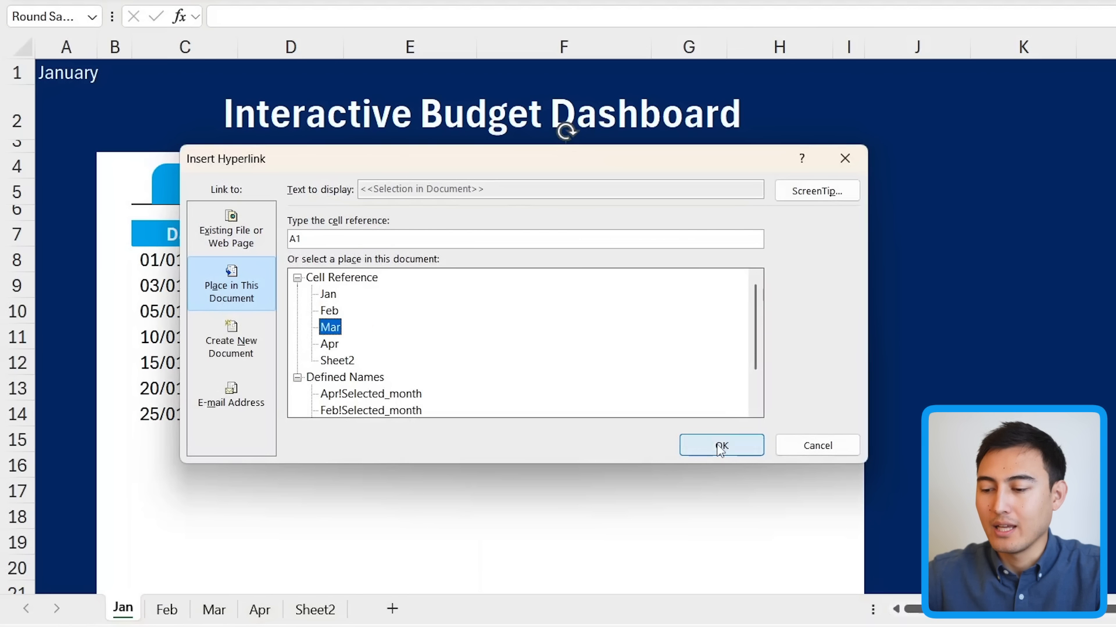
Step: Hyperlink the April button to the Apr sheet
left_click(684, 180)
key("ctrl+k")
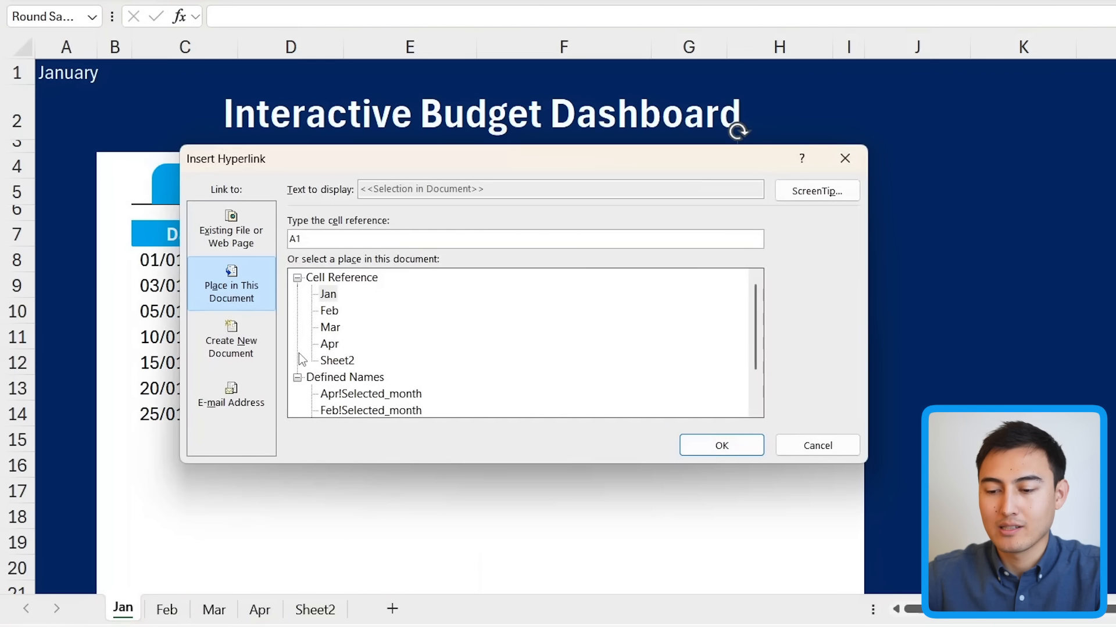
left_click(346, 343)
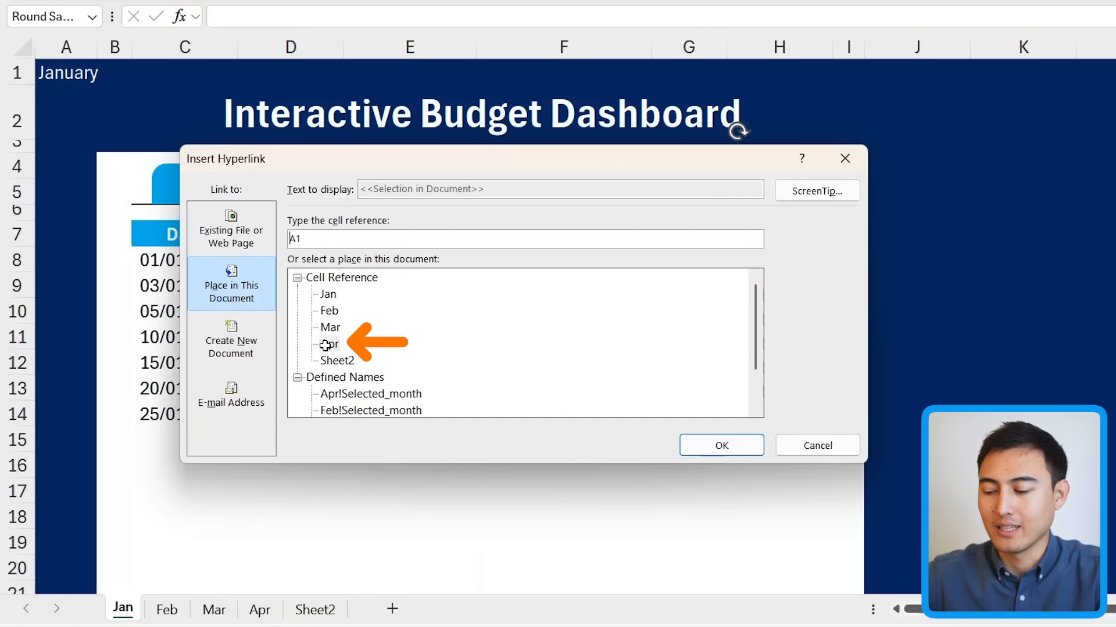
key("Return")
left_click(168, 458)
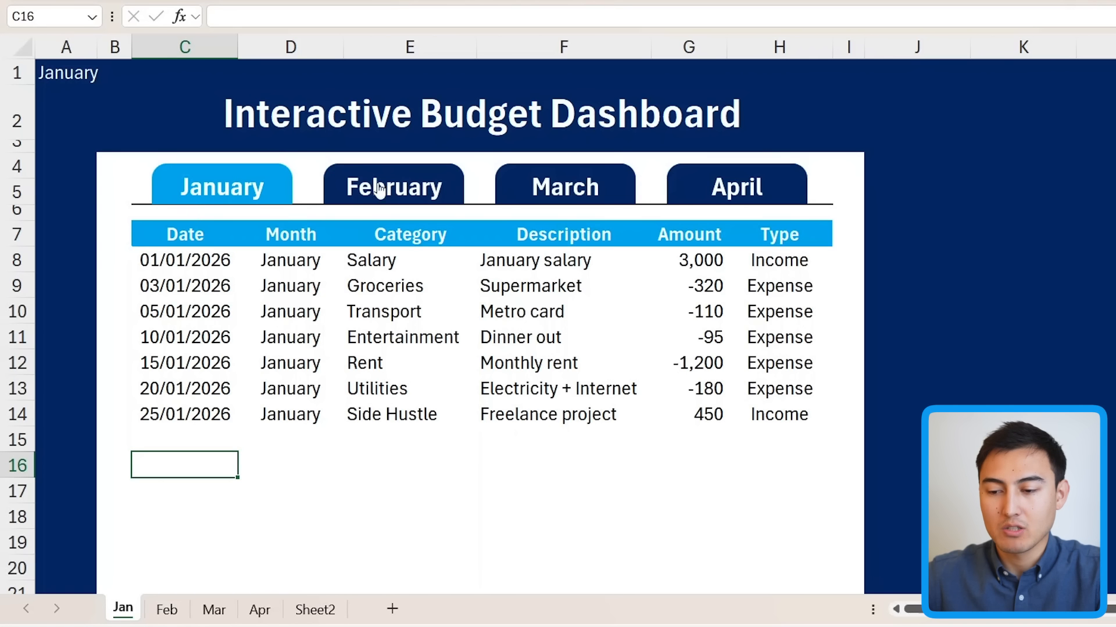
Step: Follow the February link, then link Feb's January button to the Jan sheet and test it
left_click(407, 191)
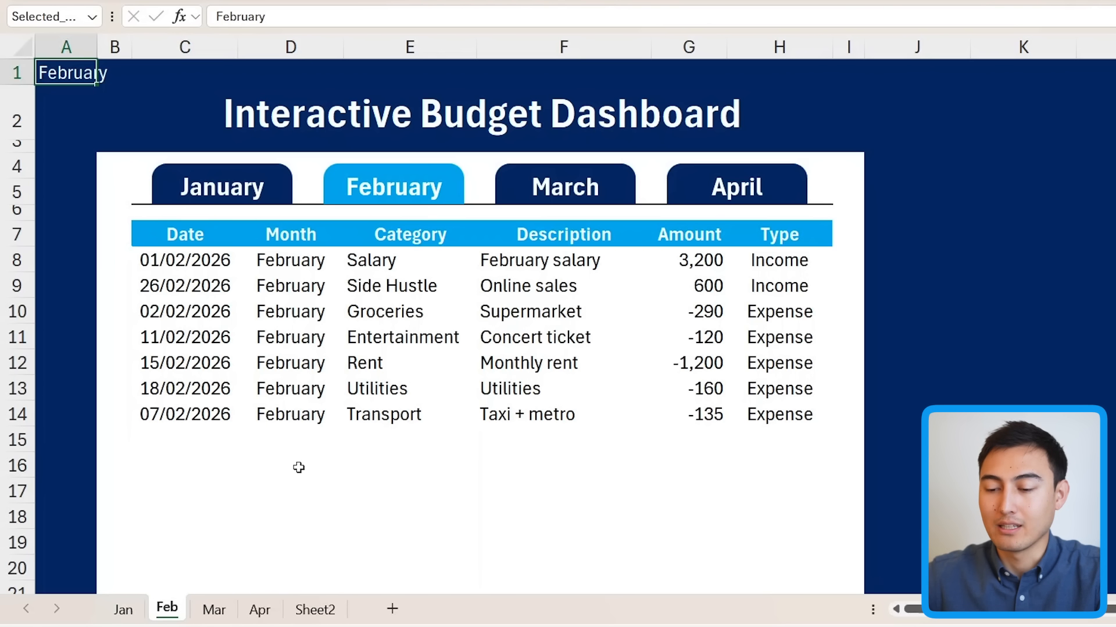
left_click(279, 188, "ctrl")
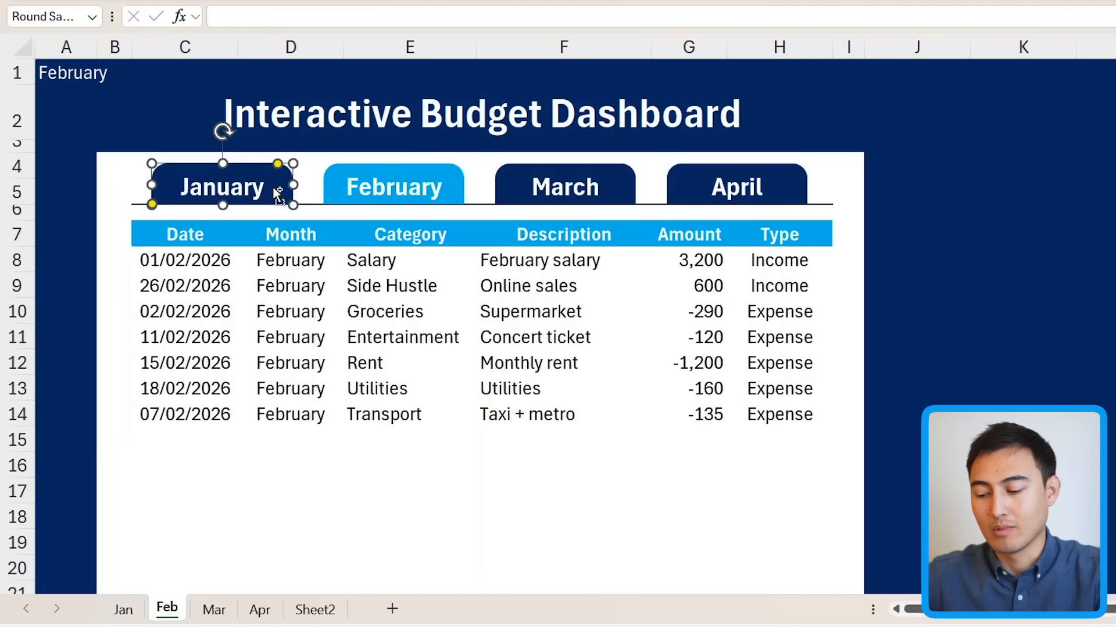
key("ctrl+k")
left_click(328, 294)
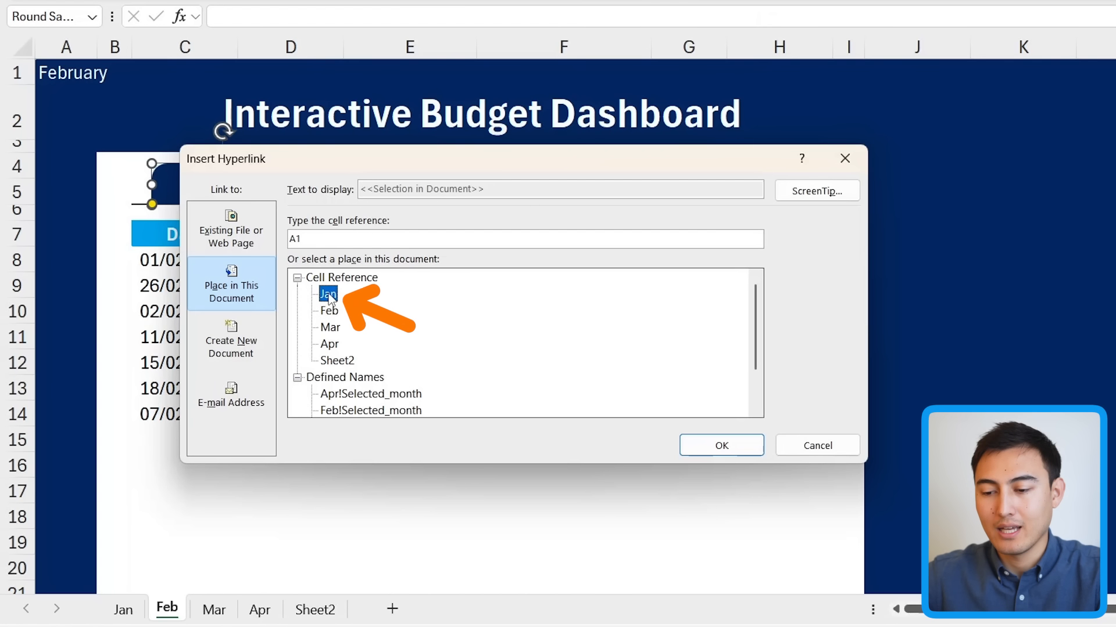
left_click(718, 446)
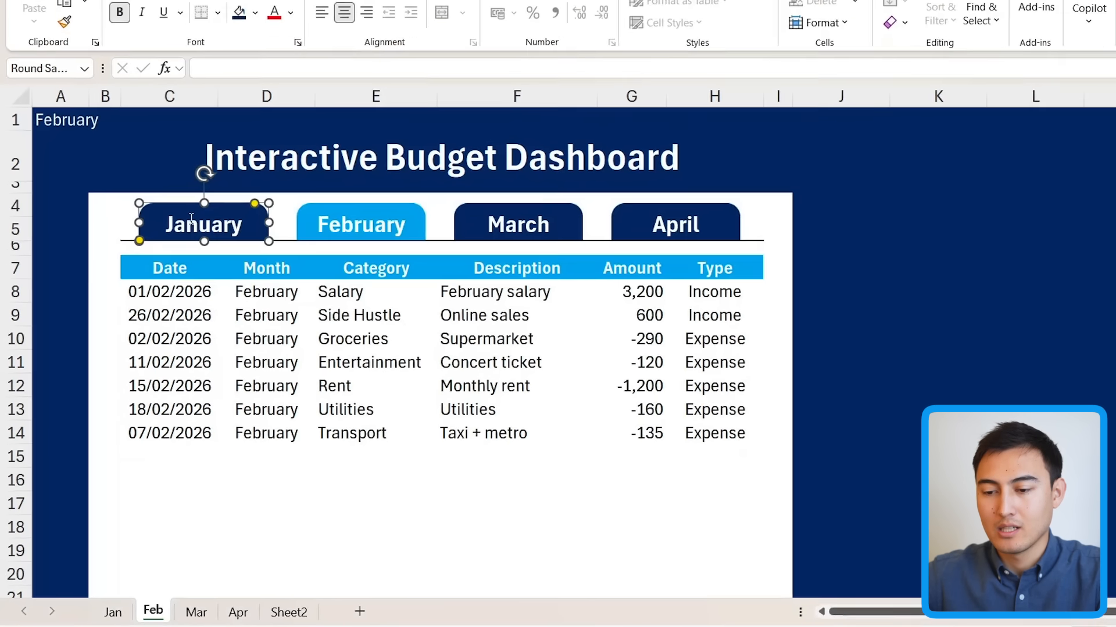
left_click(93, 338)
left_click(217, 220)
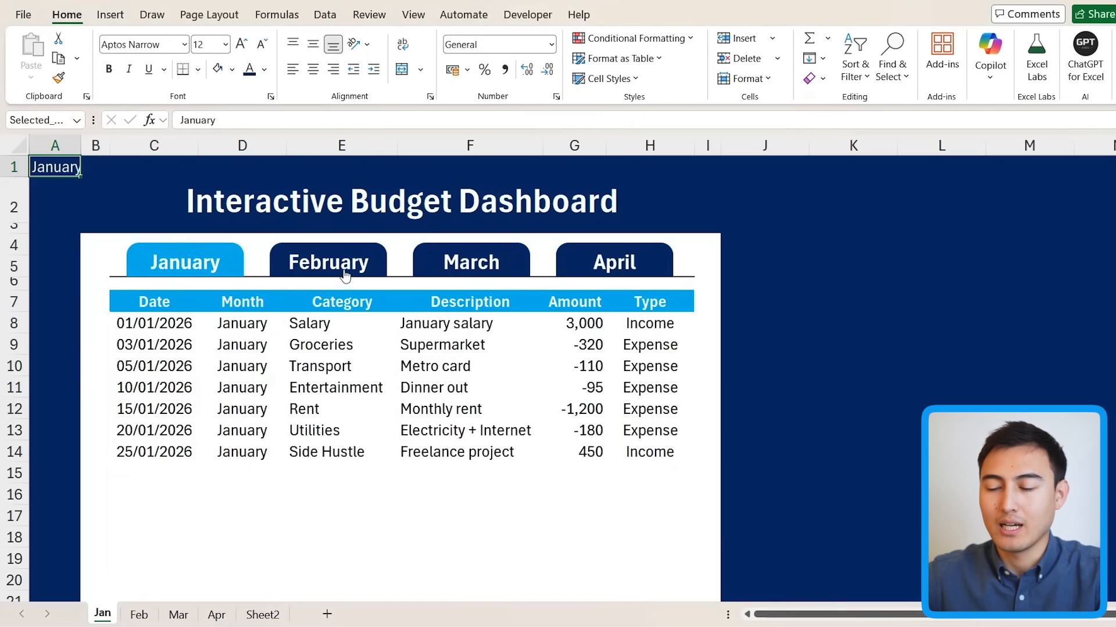
Step: Toggle between the Feb and Jan dashboard buttons to confirm the hyperlinks, ending on February
left_click(348, 269)
left_click(206, 266)
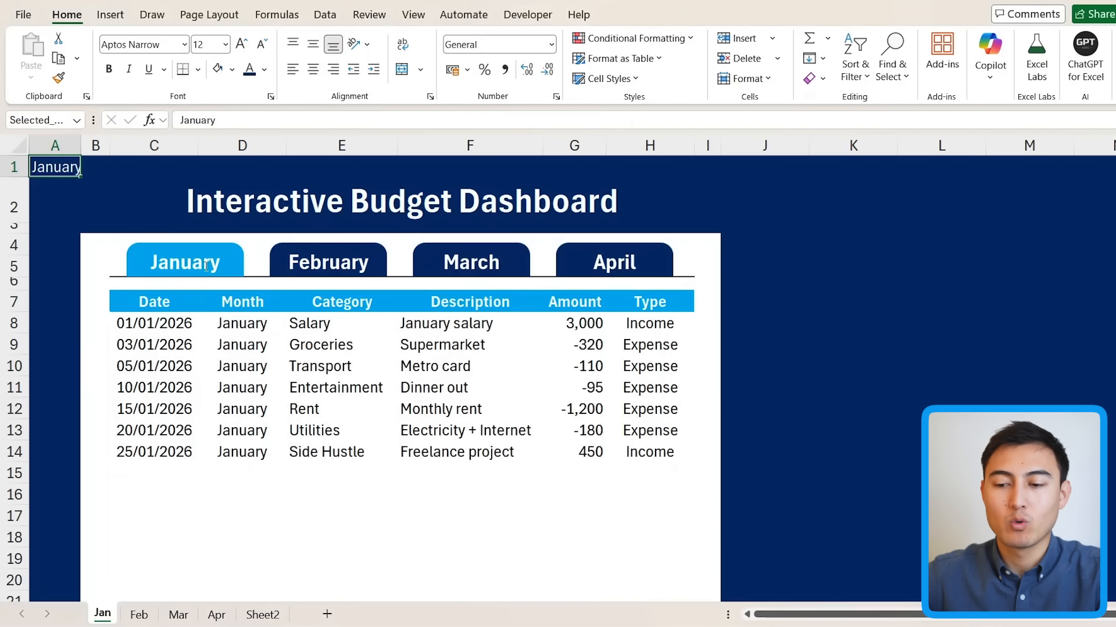
left_click(334, 265)
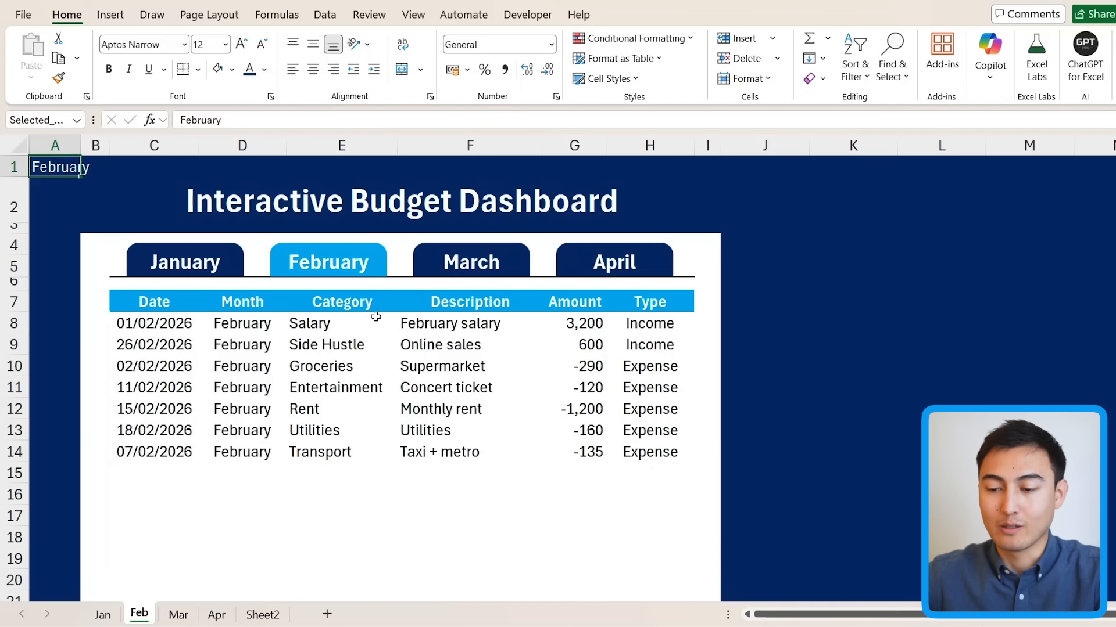
left_click(196, 265)
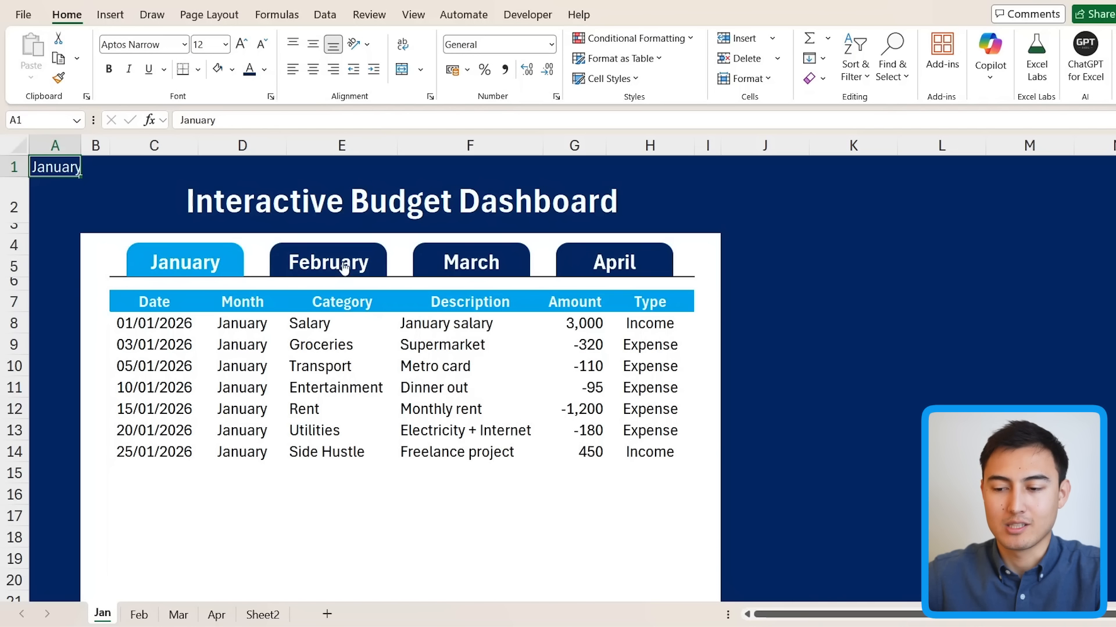
left_click(347, 264)
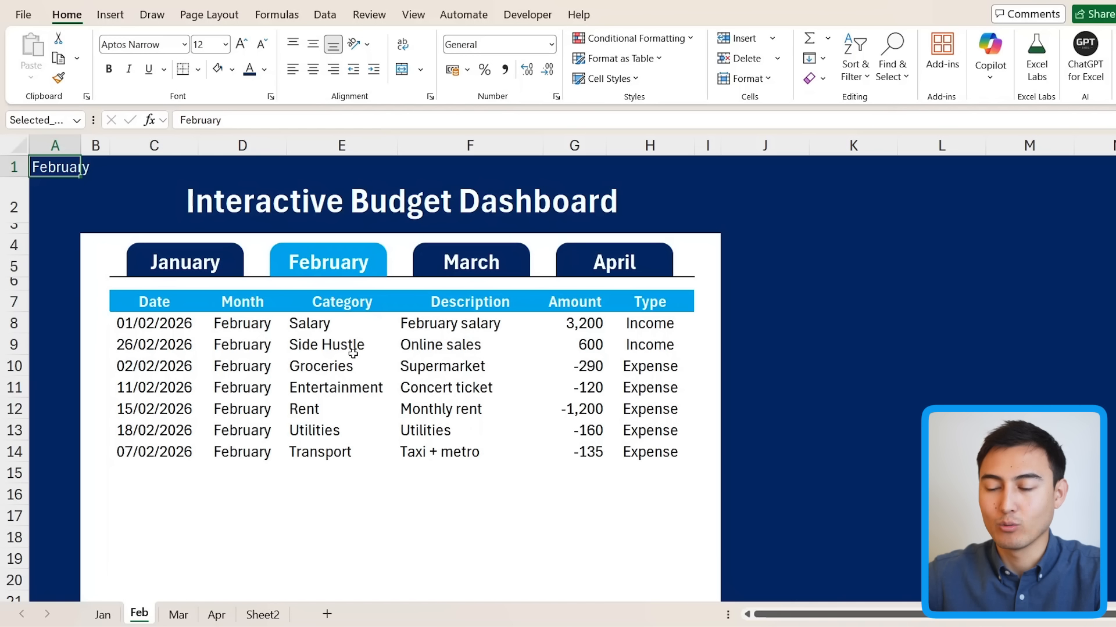